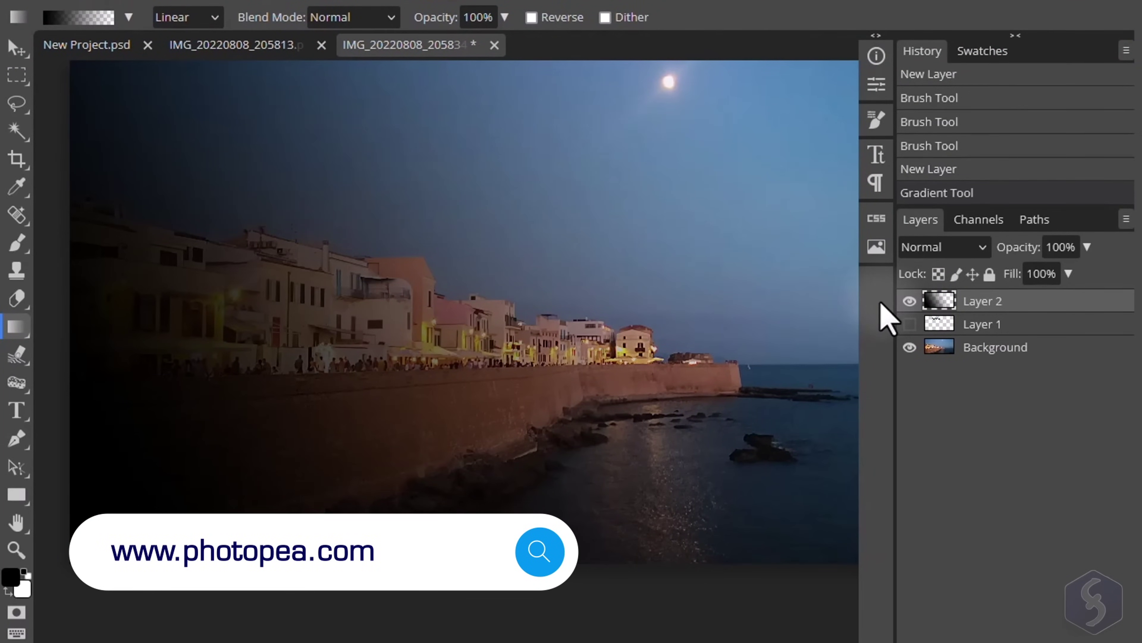
# Step: Toggle the gradient layer's visibility off, on and off again to compare
pyautogui.click(907, 300)
pyautogui.click(907, 299)
pyautogui.click(908, 301)
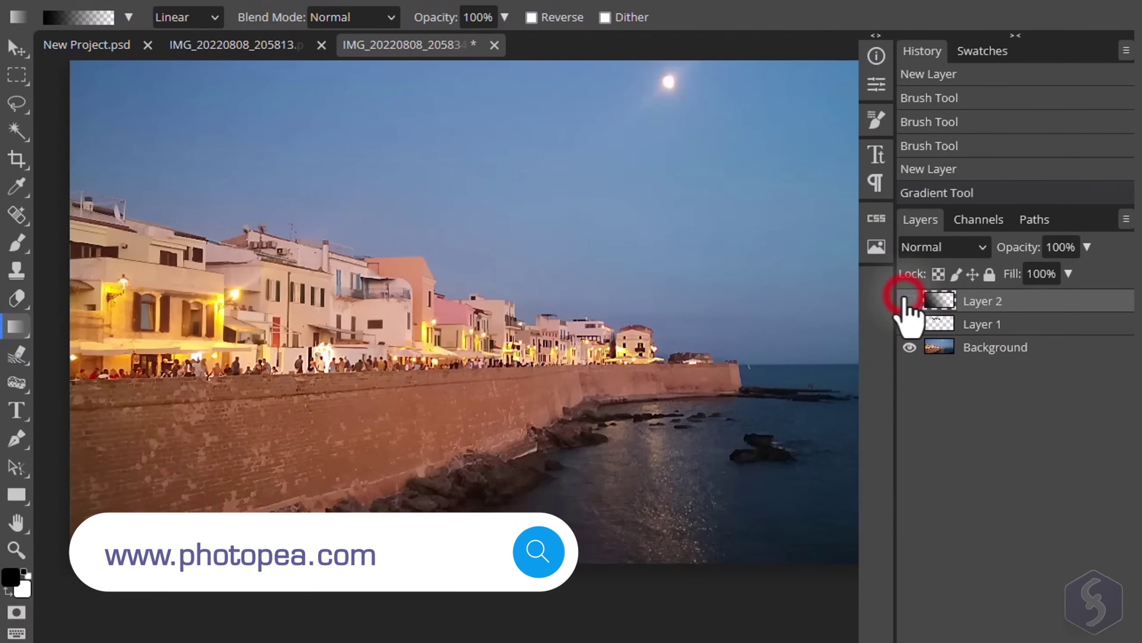
# Step: Reshape the path's tip point and round its lower edge into a D shape
pyautogui.moveTo(446, 295); pyautogui.dragTo(441, 215)
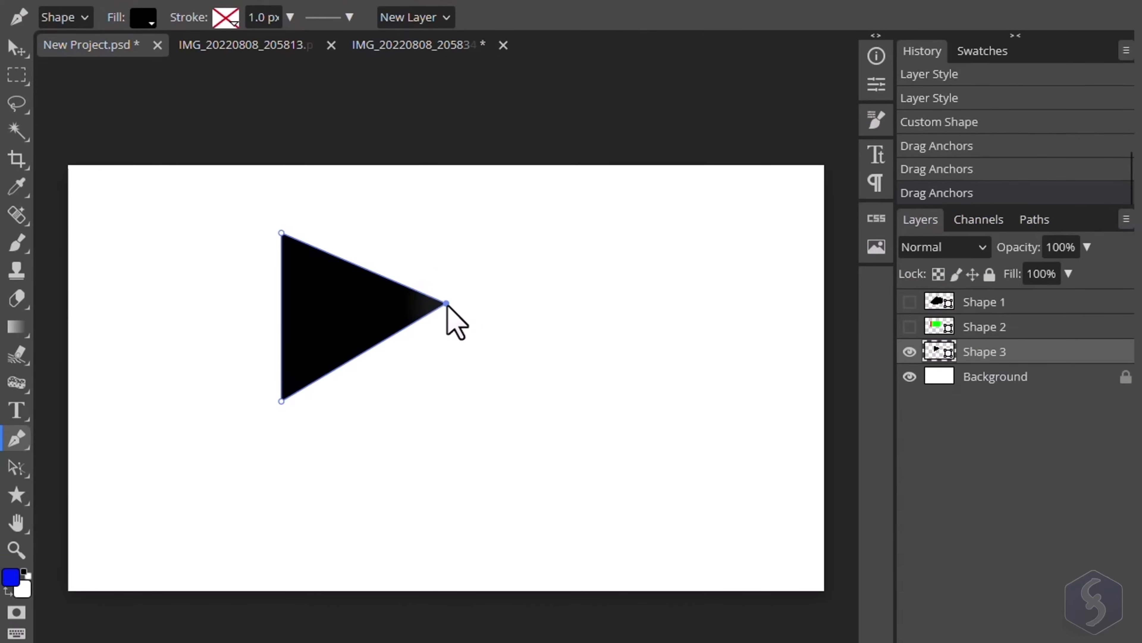
pyautogui.keyDown('alt'); pyautogui.click(446, 303); pyautogui.keyUp('alt')
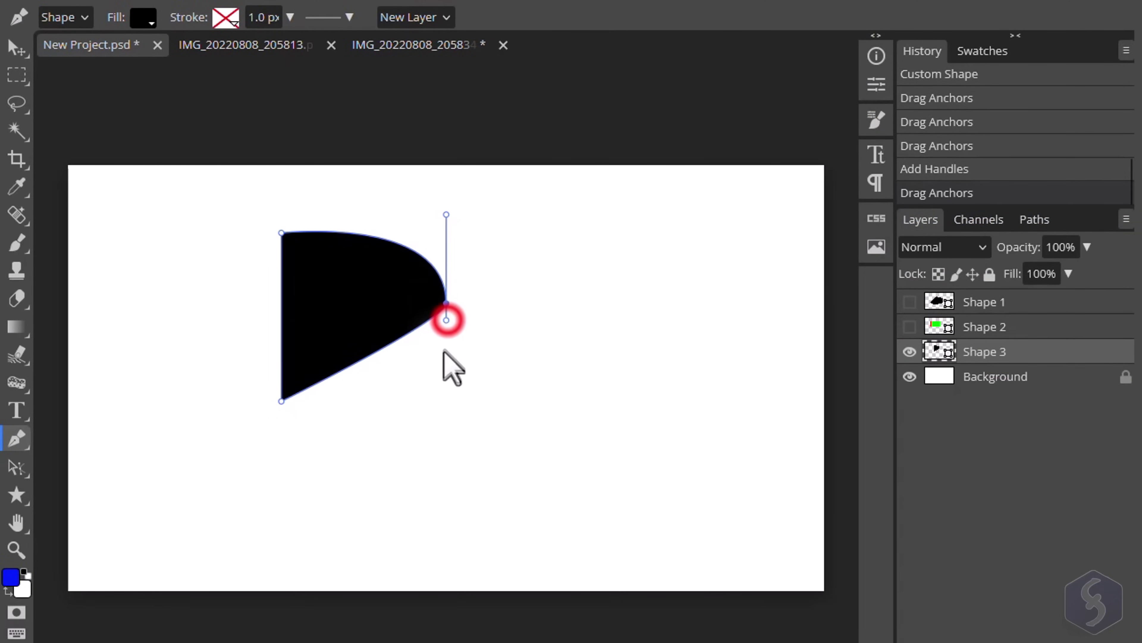
pyautogui.moveTo(444, 352); pyautogui.dragTo(447, 454)
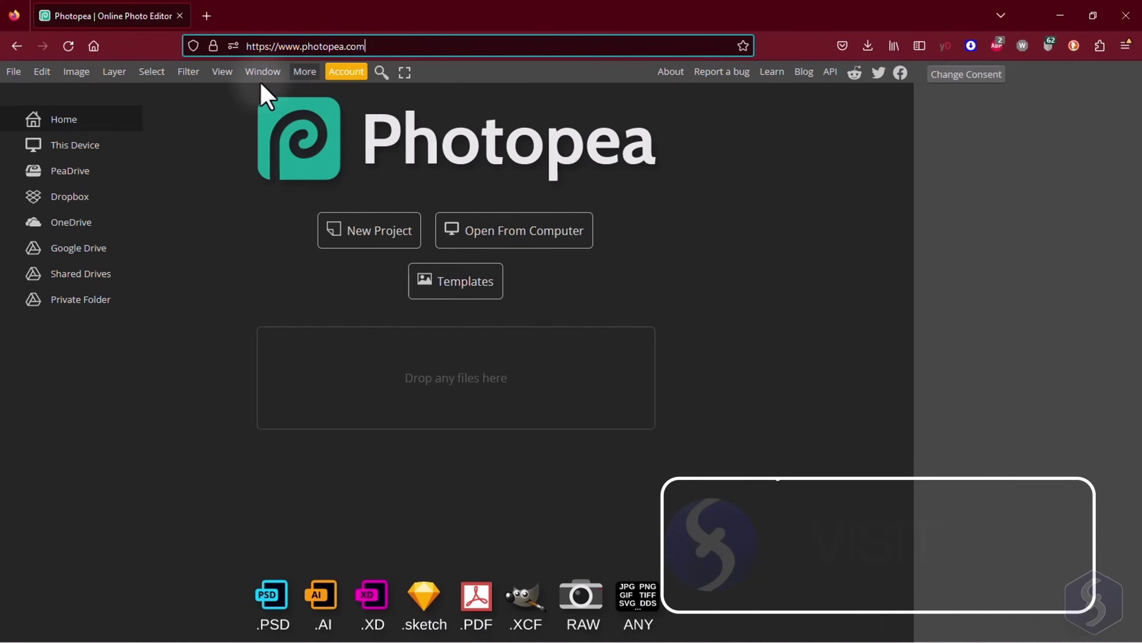
# Step: Look at the account plan options, then browse the Print, Photo and Screen new-project presets
pyautogui.click(346, 72)
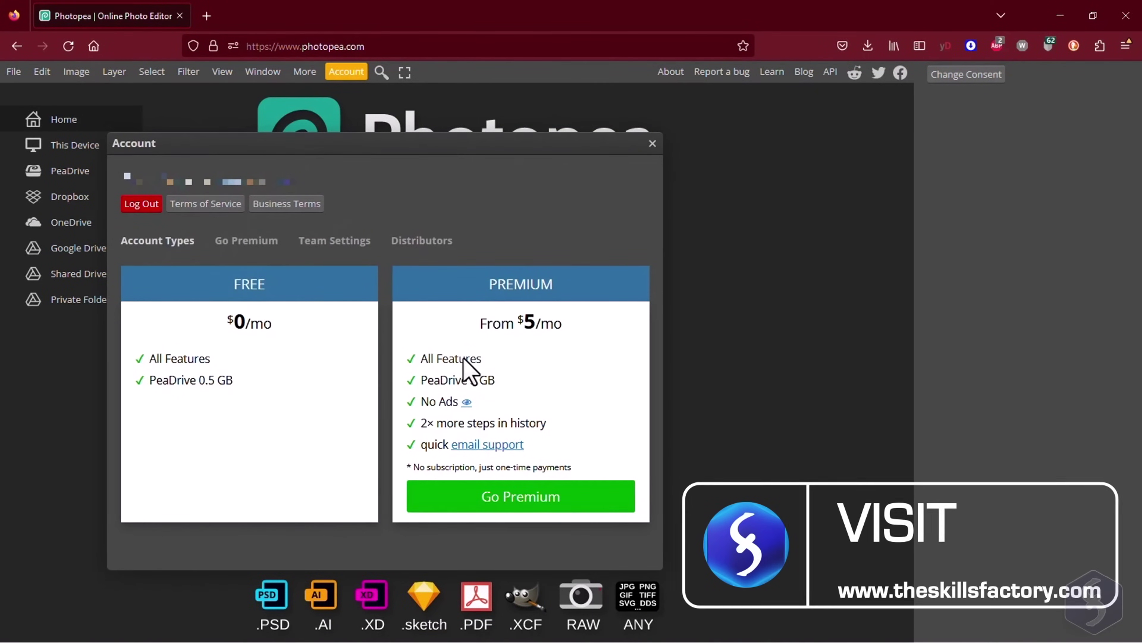
pyautogui.press('Escape')
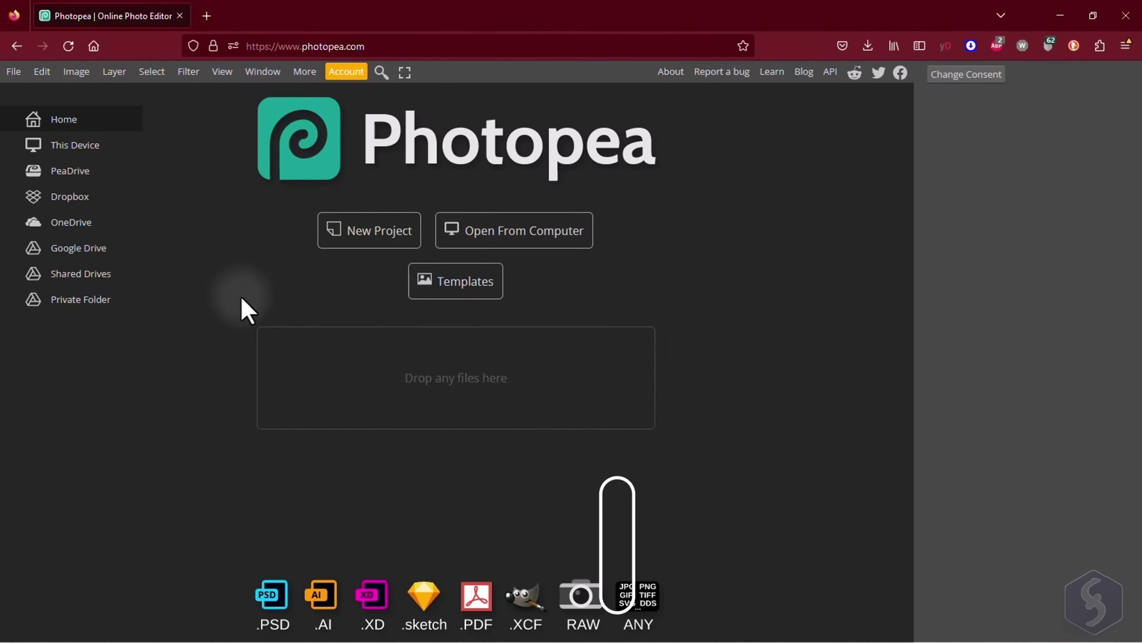
pyautogui.click(392, 230)
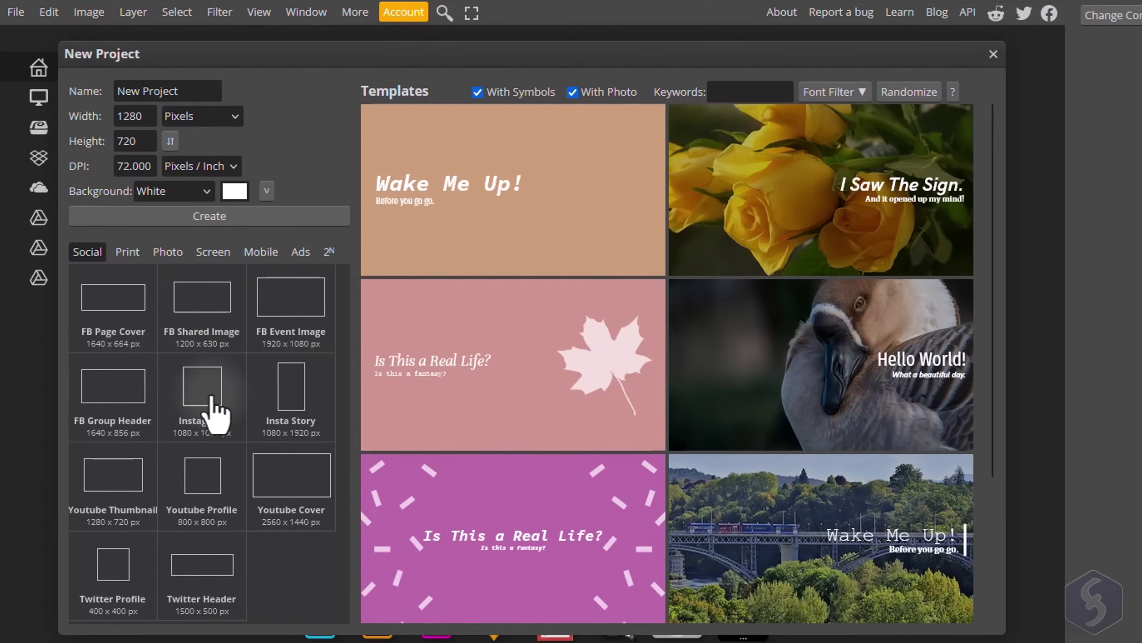
pyautogui.click(135, 253)
pyautogui.click(168, 252)
pyautogui.click(214, 252)
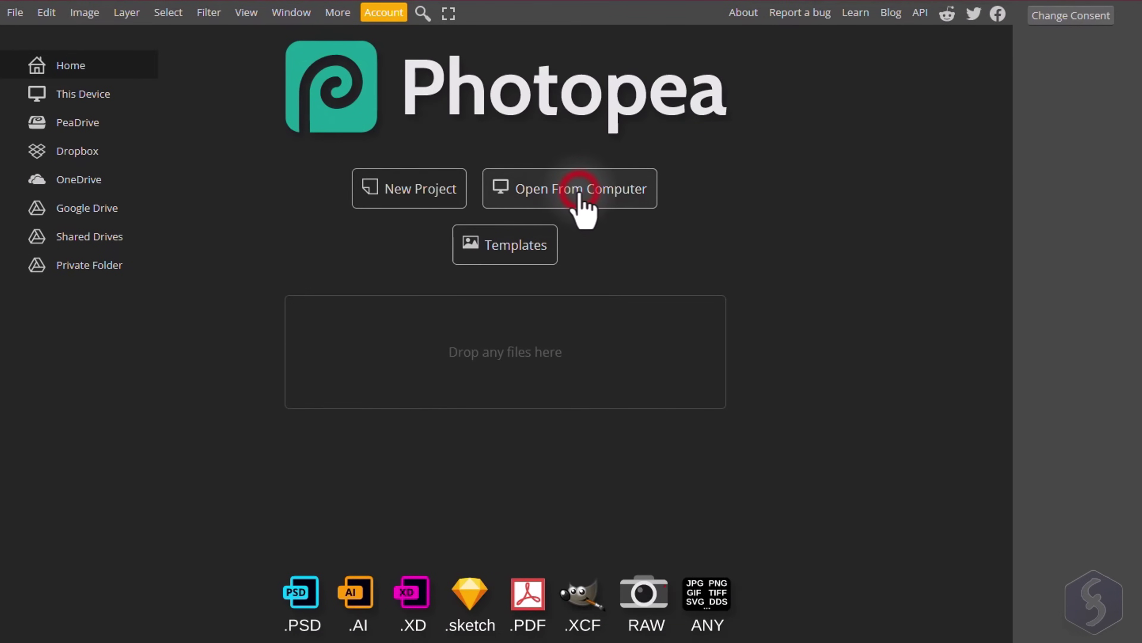
# Step: Preview the seaside JPGs in the Photopea2023(1) folder, then show the Mobile & Web templates
pyautogui.click(579, 195)
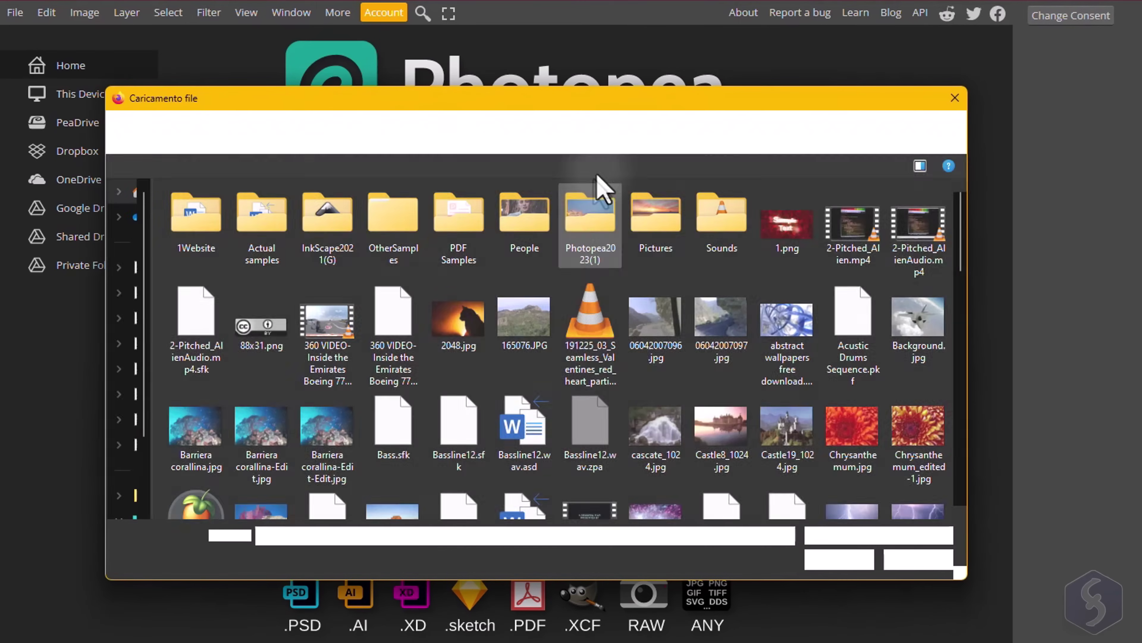
pyautogui.doubleClick(590, 222)
pyautogui.click(225, 243)
pyautogui.click(288, 258)
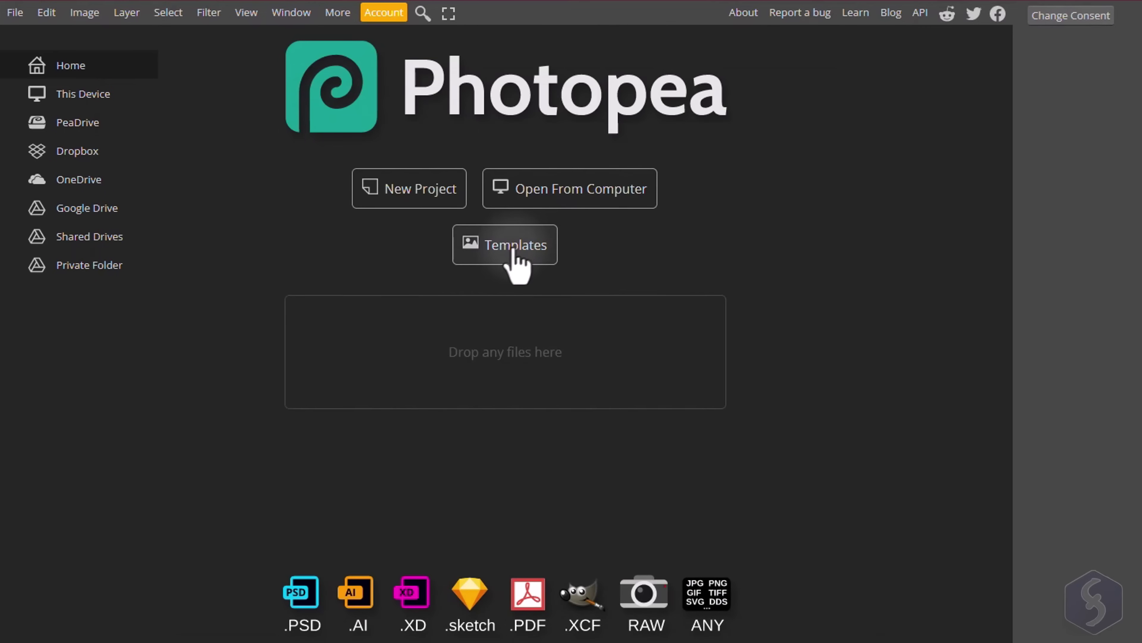
pyautogui.click(518, 250)
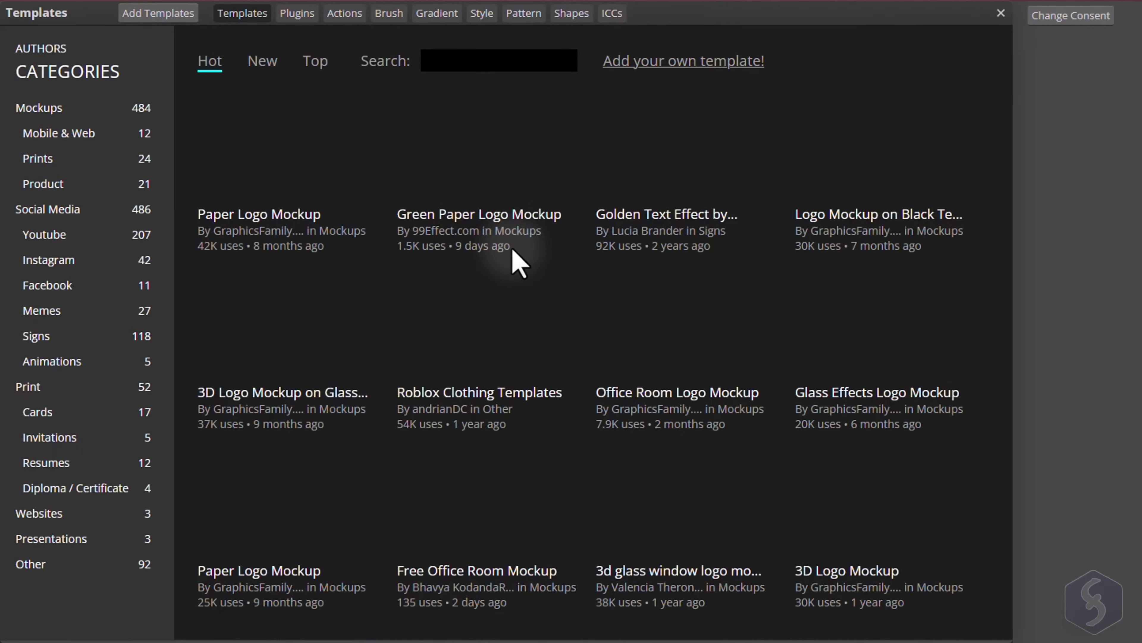
pyautogui.click(45, 136)
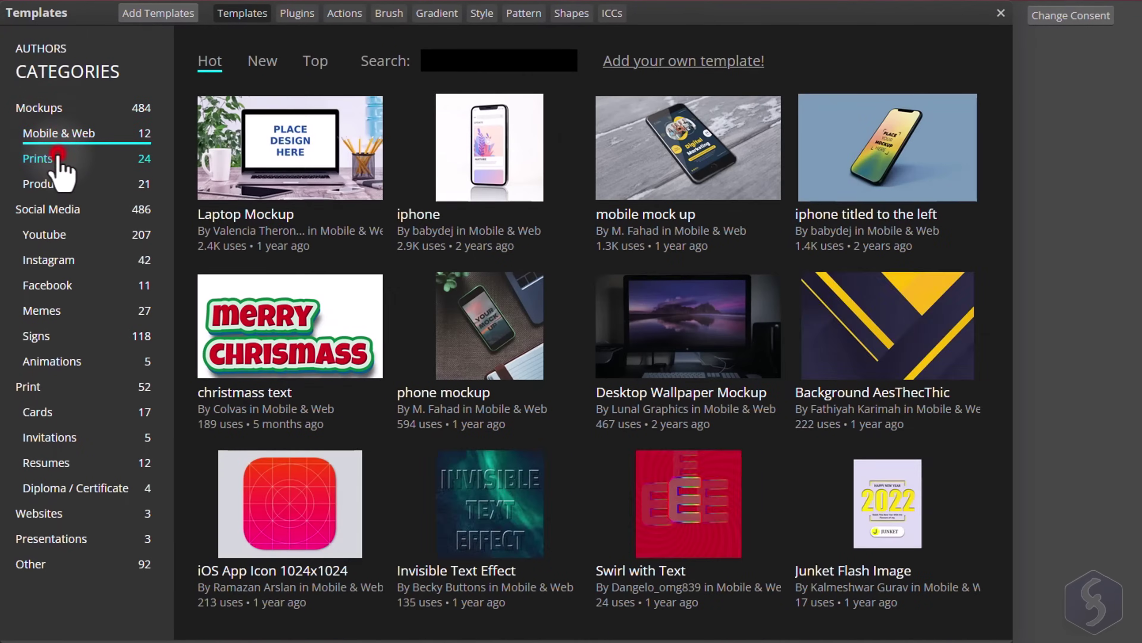
# Step: Browse the Prints and Product templates, then drag the sunset JPG into Photopea
pyautogui.click(47, 158)
pyautogui.click(47, 183)
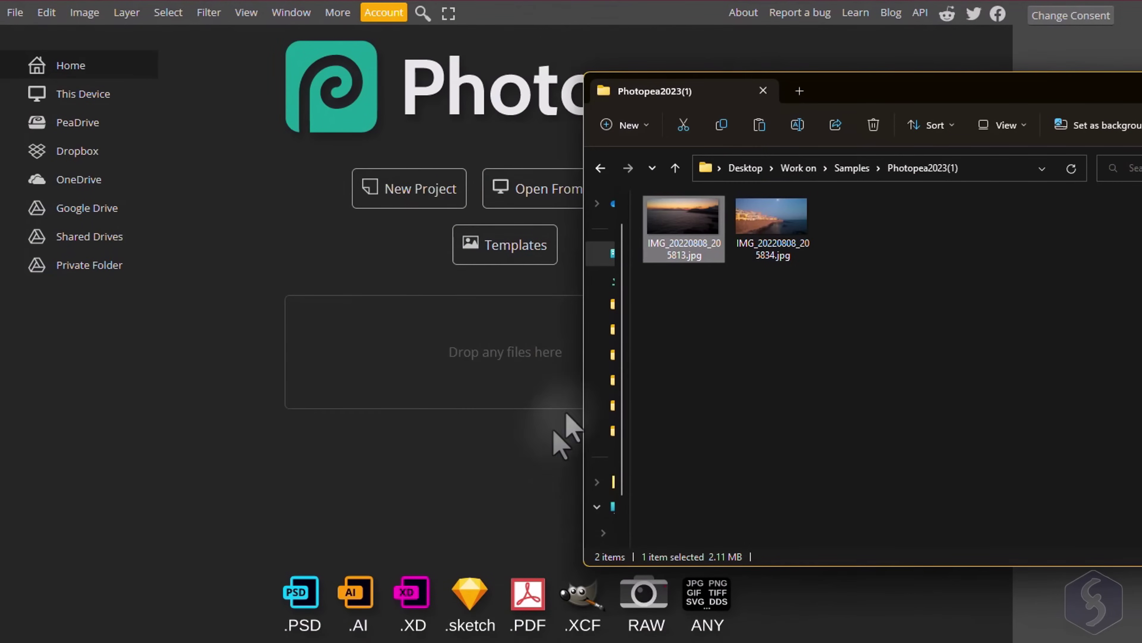
pyautogui.moveTo(692, 227); pyautogui.dragTo(467, 388)
pyautogui.click(339, 208)
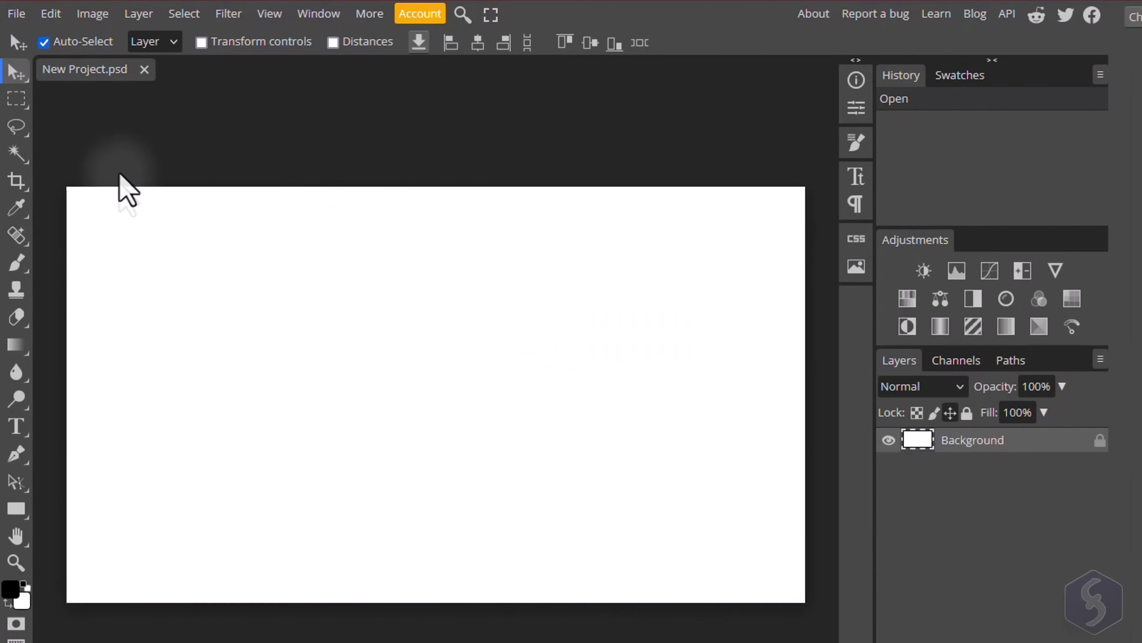
# Step: Open IMG_20220808_205834.jpg and IMG_20220808_205813.jpg together via File > Open
pyautogui.click(14, 14)
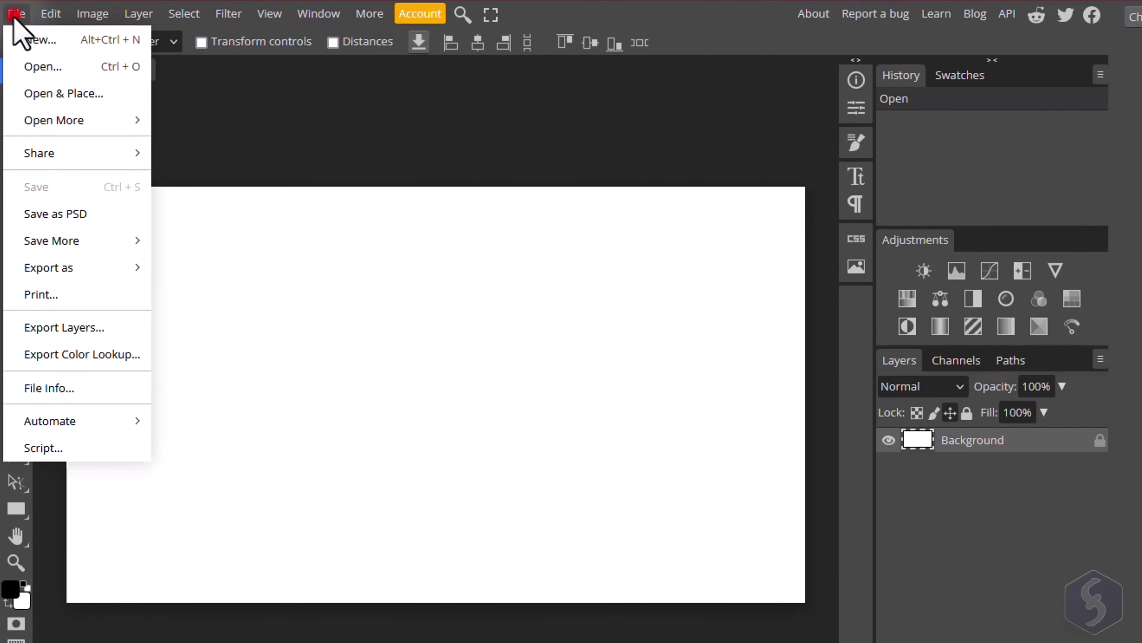
pyautogui.click(33, 68)
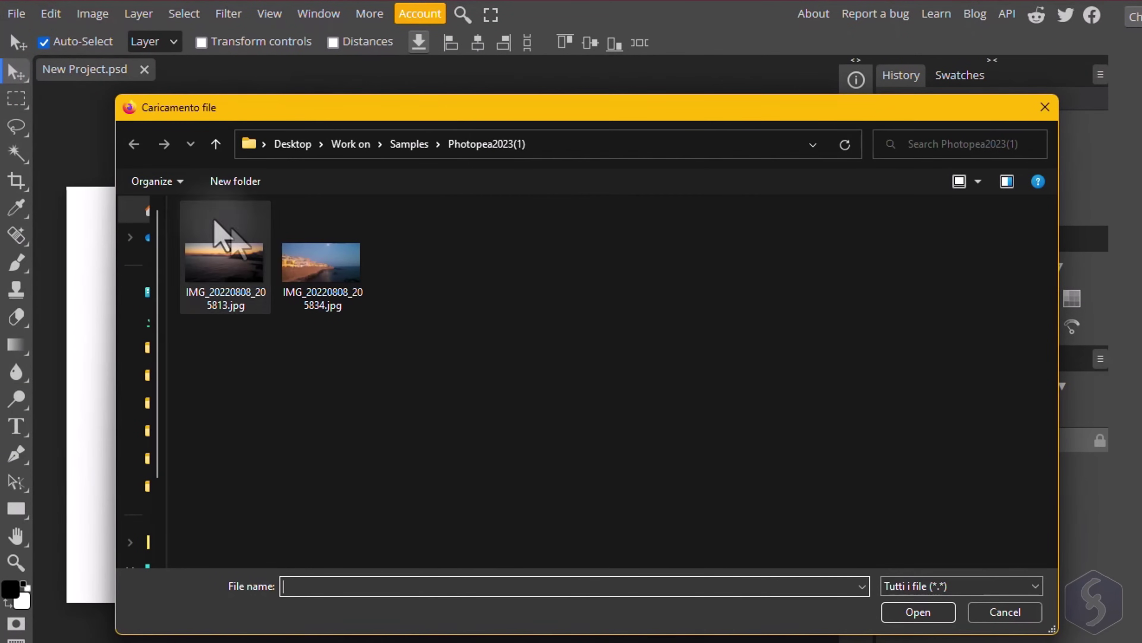
pyautogui.click(319, 270)
pyautogui.keyDown('ctrl'); pyautogui.click(227, 274); pyautogui.keyUp('ctrl')
pyautogui.click(945, 612)
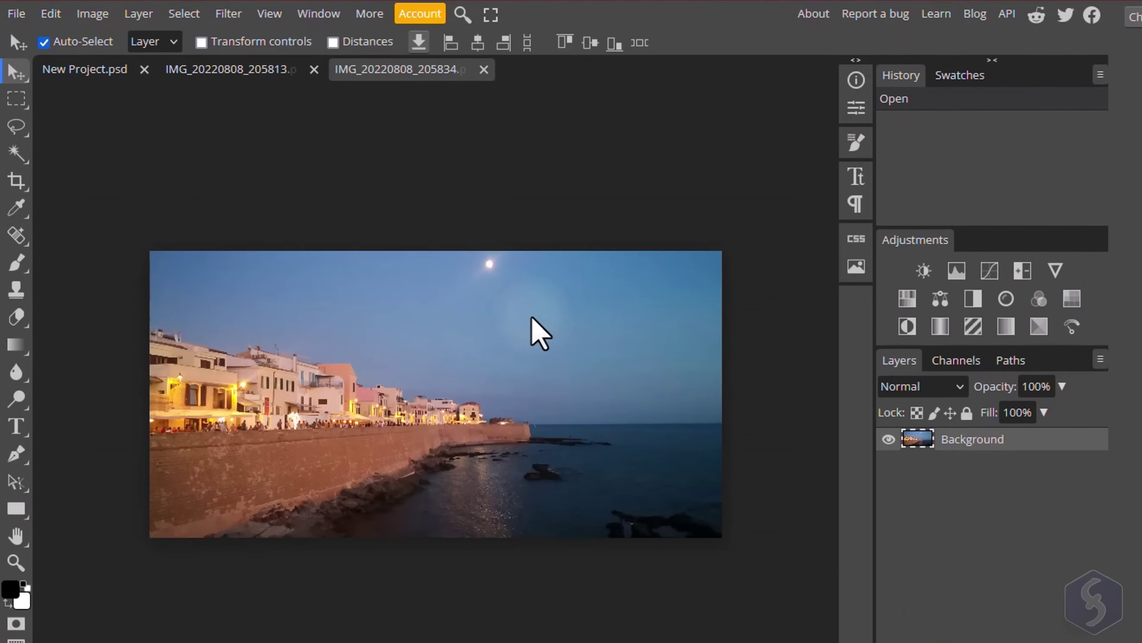
pyautogui.click(229, 69)
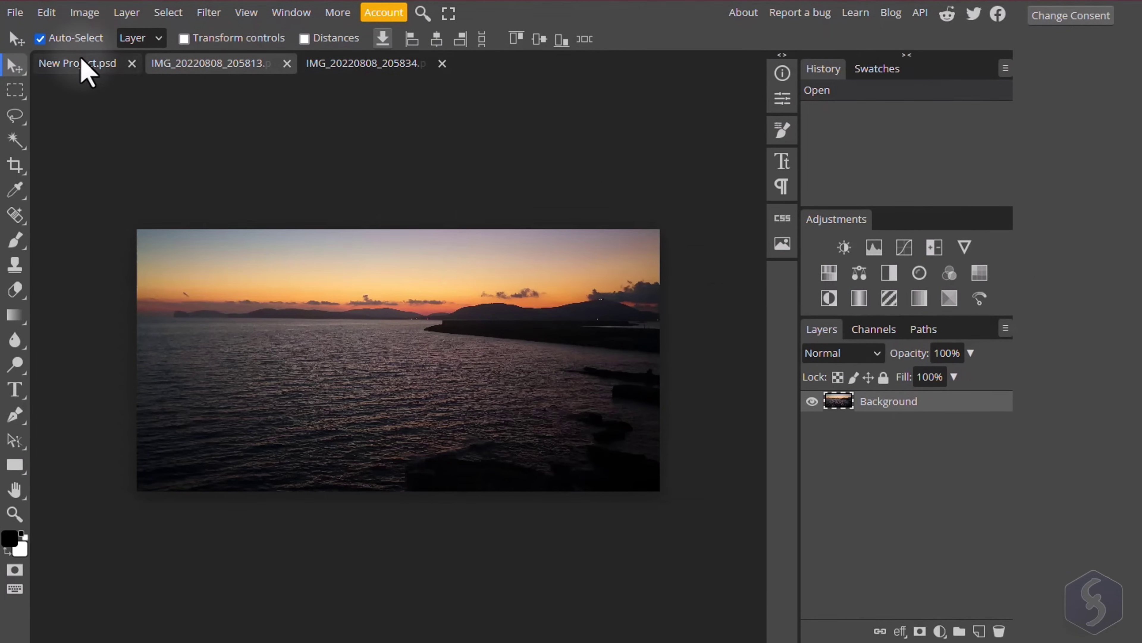
# Step: Switch through the open documents to the seaside town photo IMG_20220808_205834
pyautogui.click(86, 67)
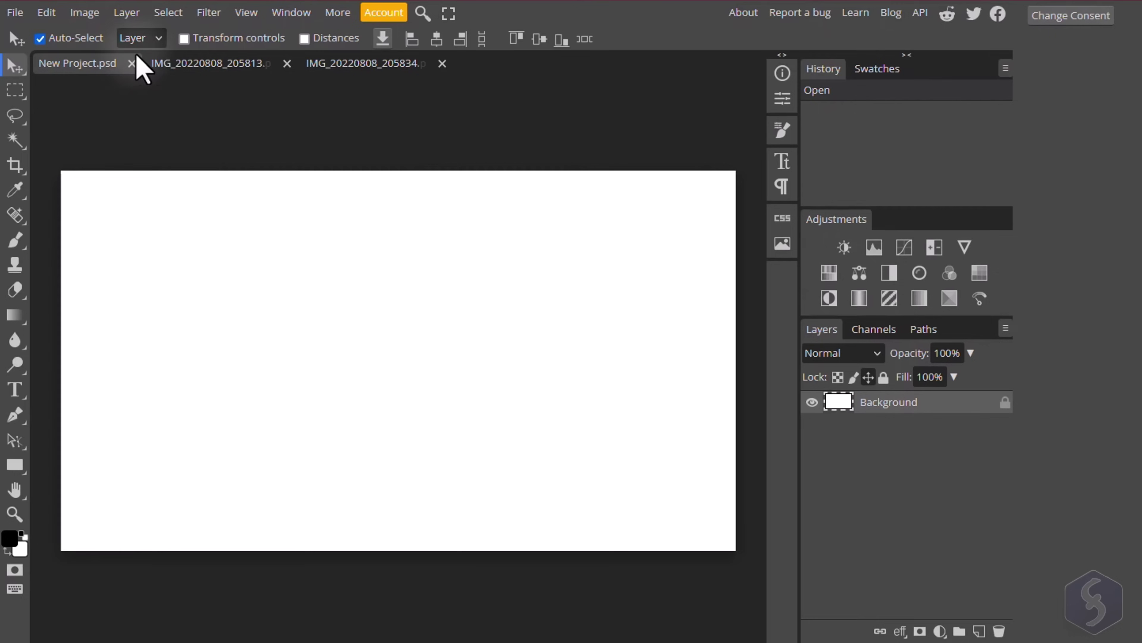
pyautogui.click(250, 69)
pyautogui.click(391, 65)
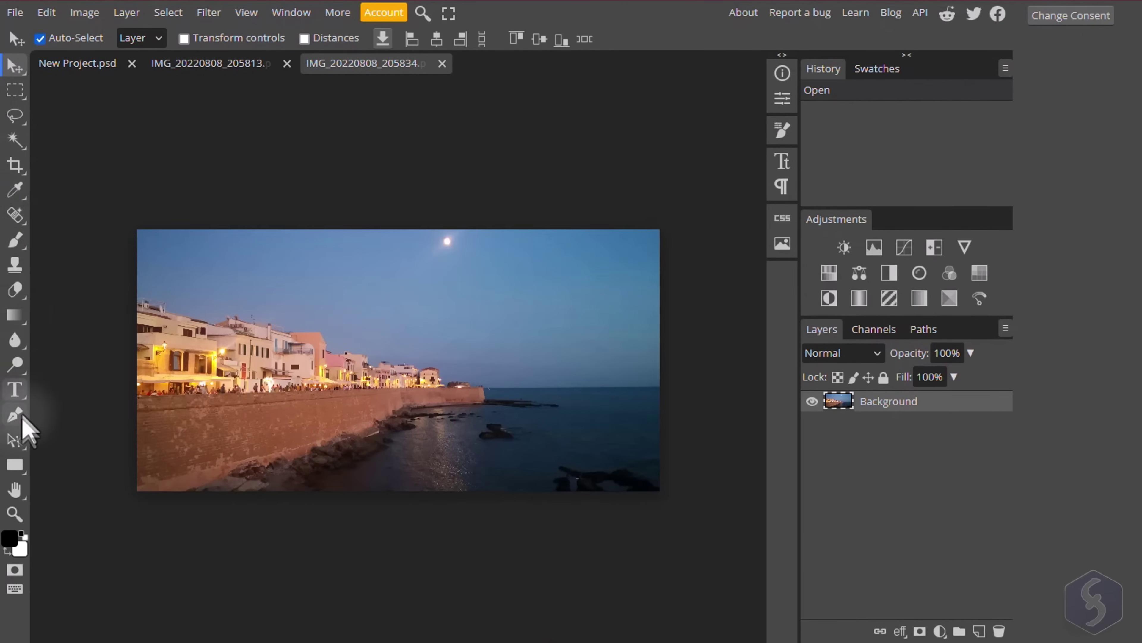
# Step: Inspect the move, marquee, lasso, healing and eraser tool variants in the toolbar
pyautogui.click(18, 69)
pyautogui.click(12, 95)
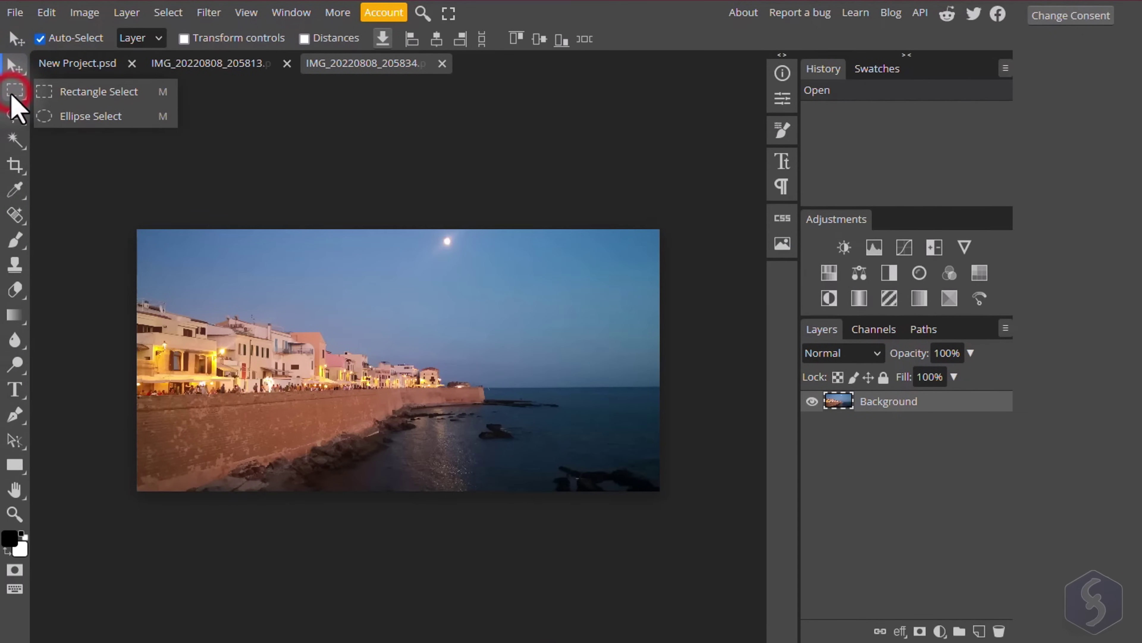
pyautogui.click(13, 115)
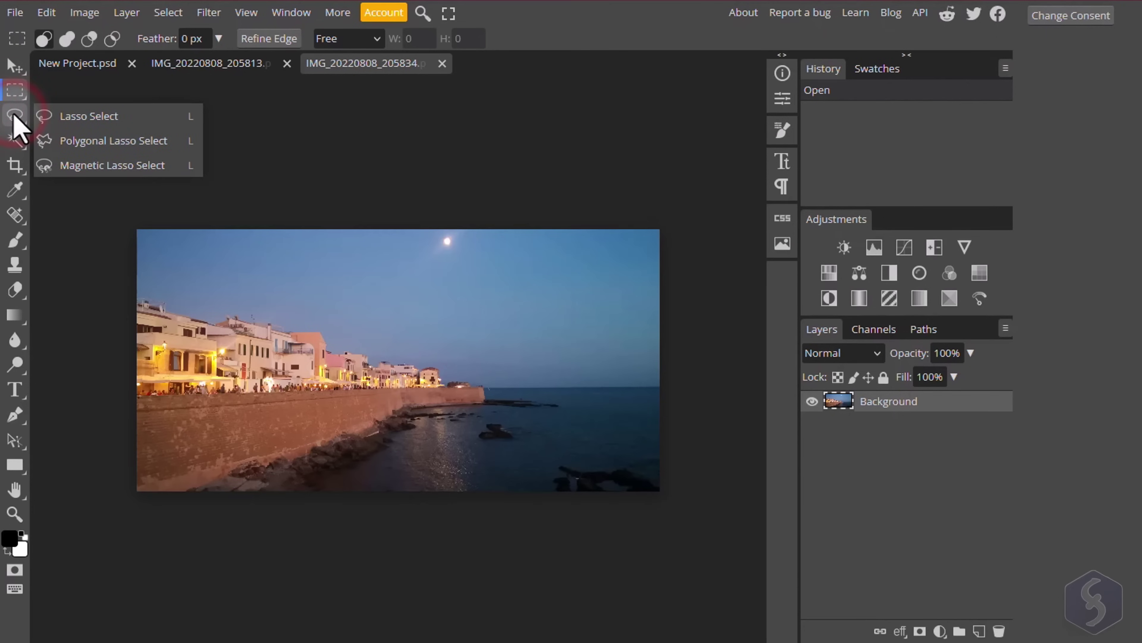
pyautogui.click(14, 219)
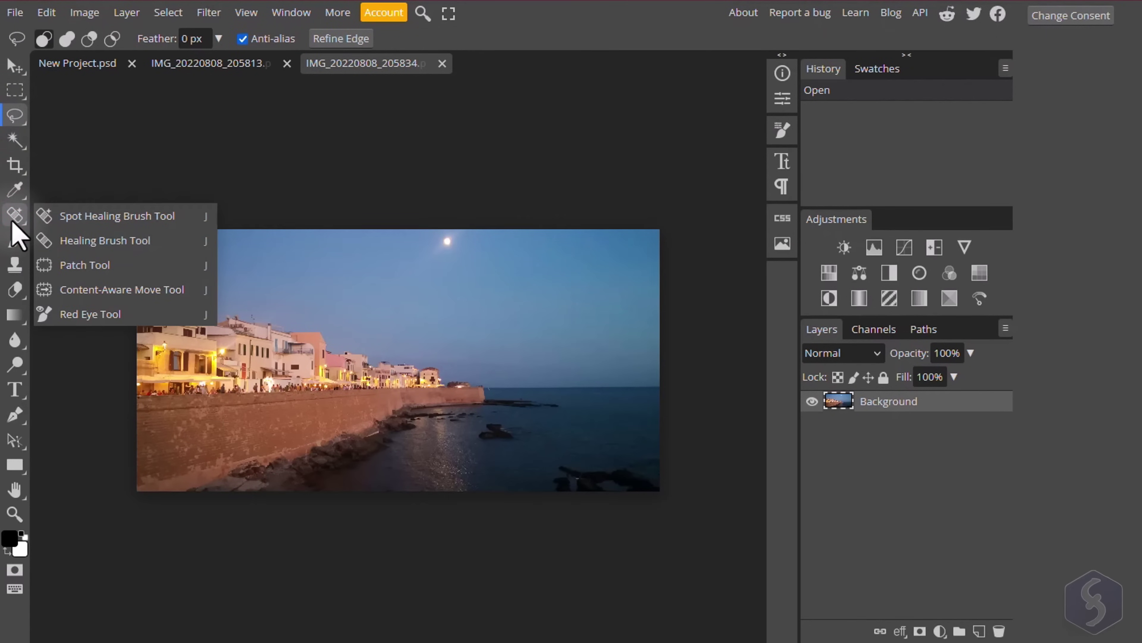
pyautogui.click(11, 295)
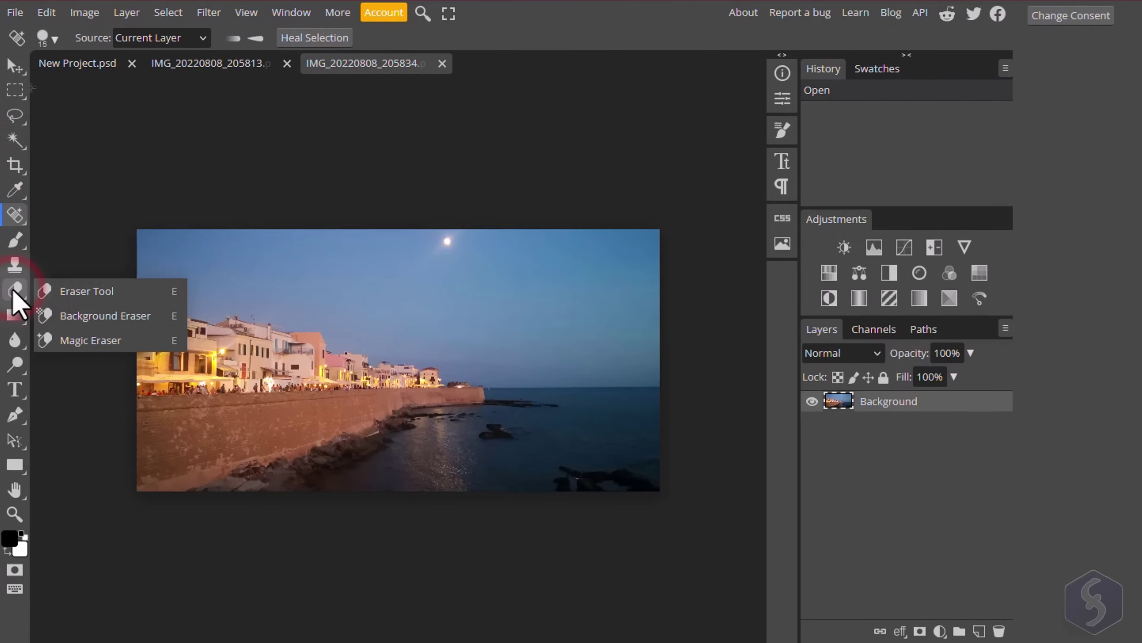
# Step: Try the Type, marquee, lasso, magic wand and crop tools, then close the Adjustments panel
pyautogui.click(15, 392)
pyautogui.click(273, 184)
pyautogui.press('Escape')
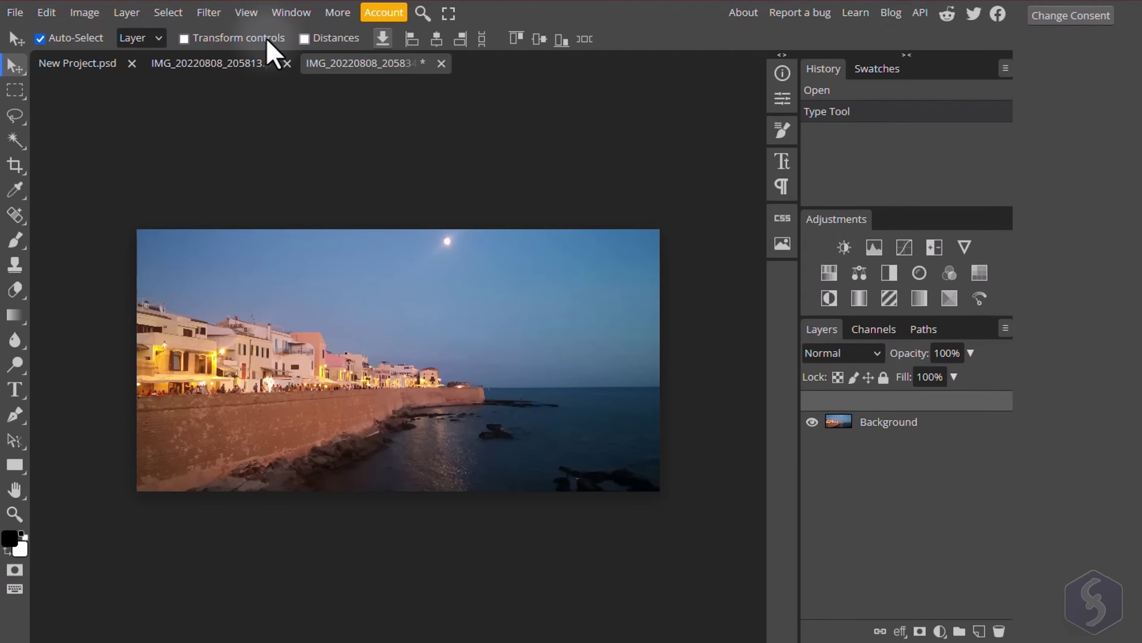
pyautogui.click(15, 90)
pyautogui.click(14, 115)
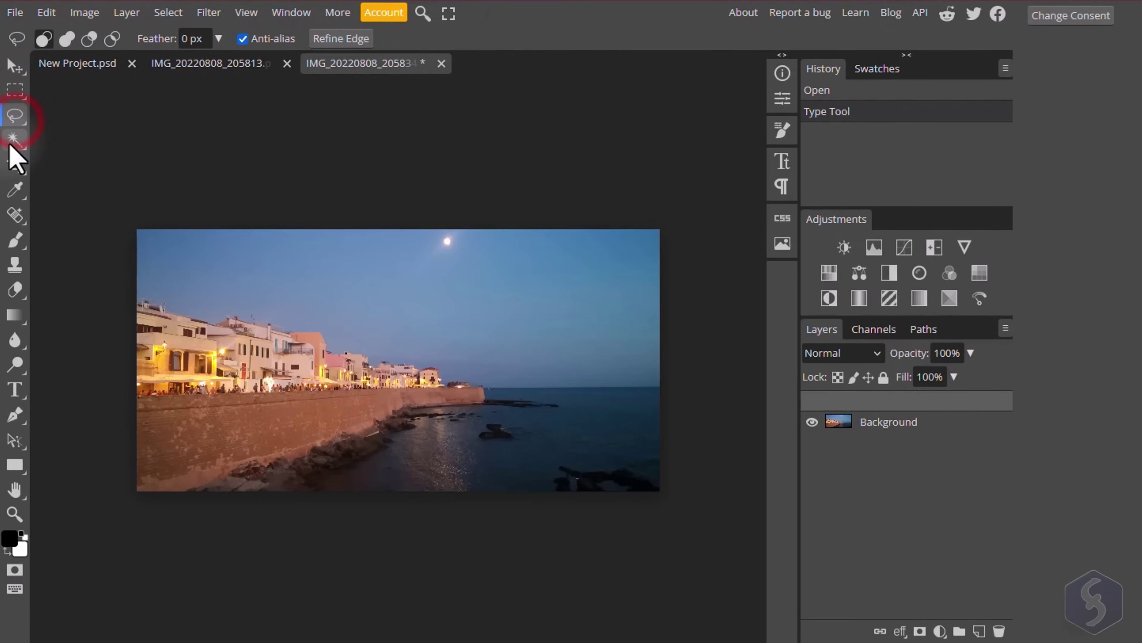
pyautogui.click(15, 140)
pyautogui.click(15, 165)
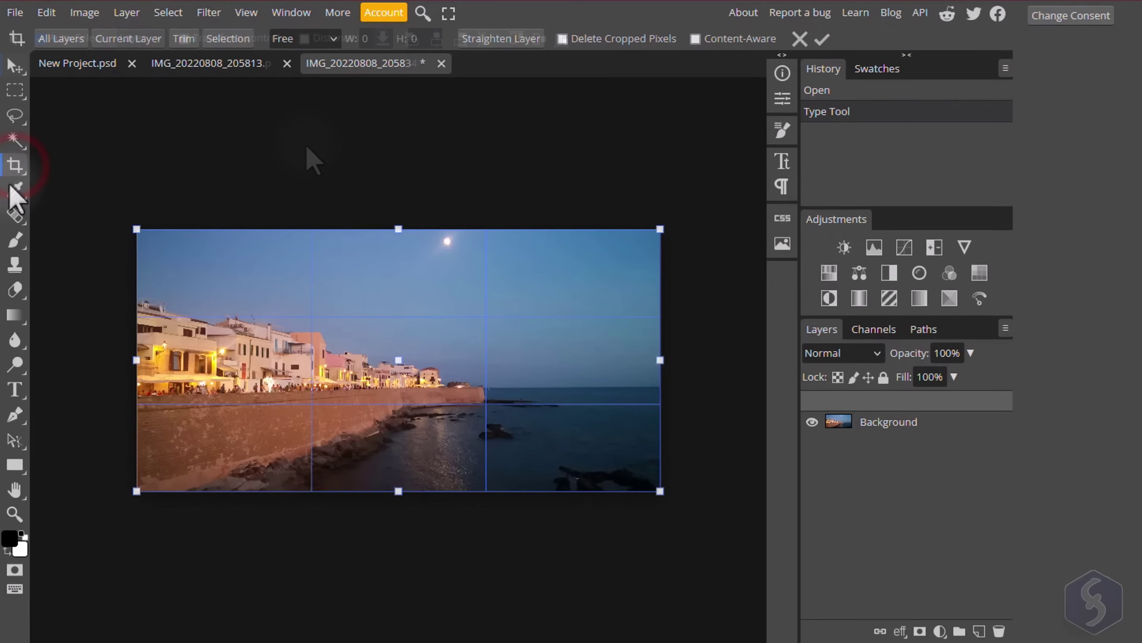
pyautogui.press('v')
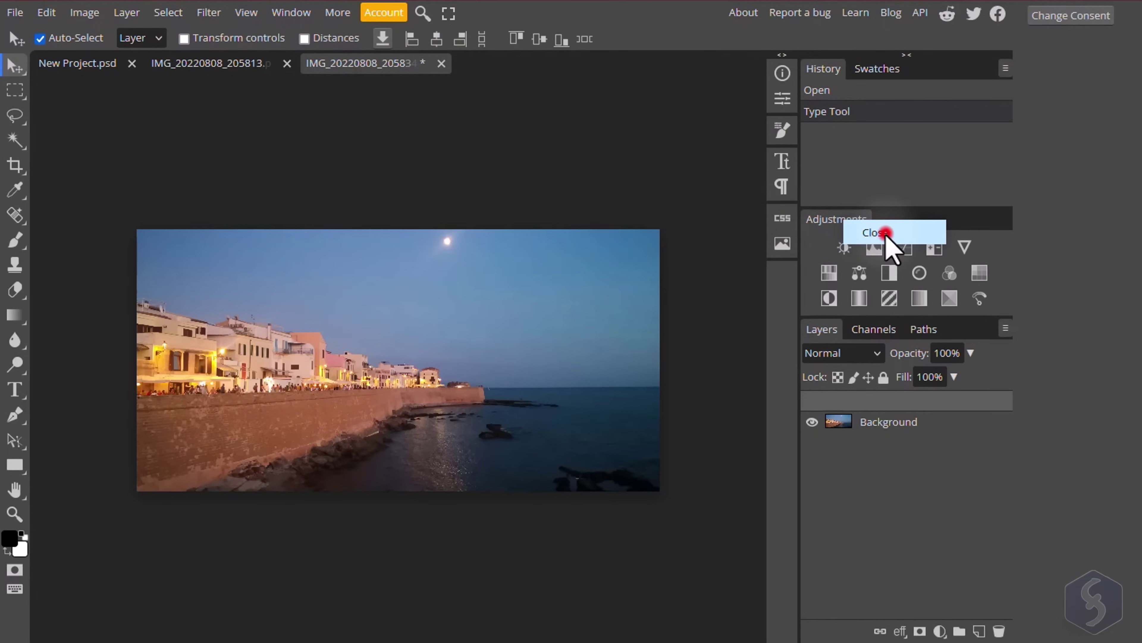
pyautogui.click(877, 232)
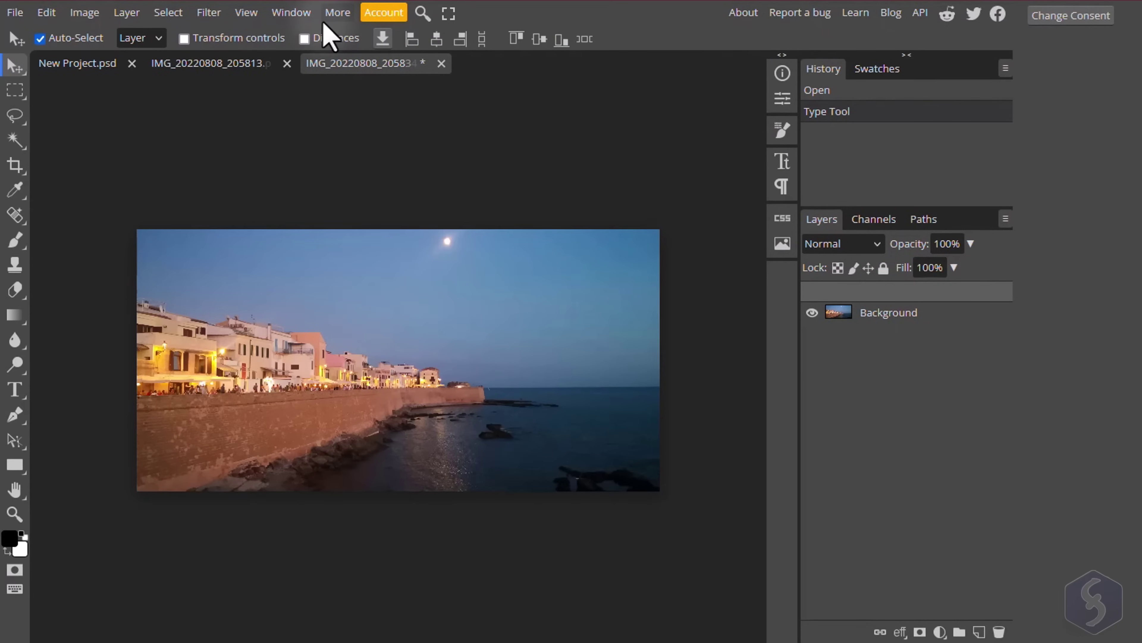
pyautogui.click(306, 13)
pyautogui.click(325, 121)
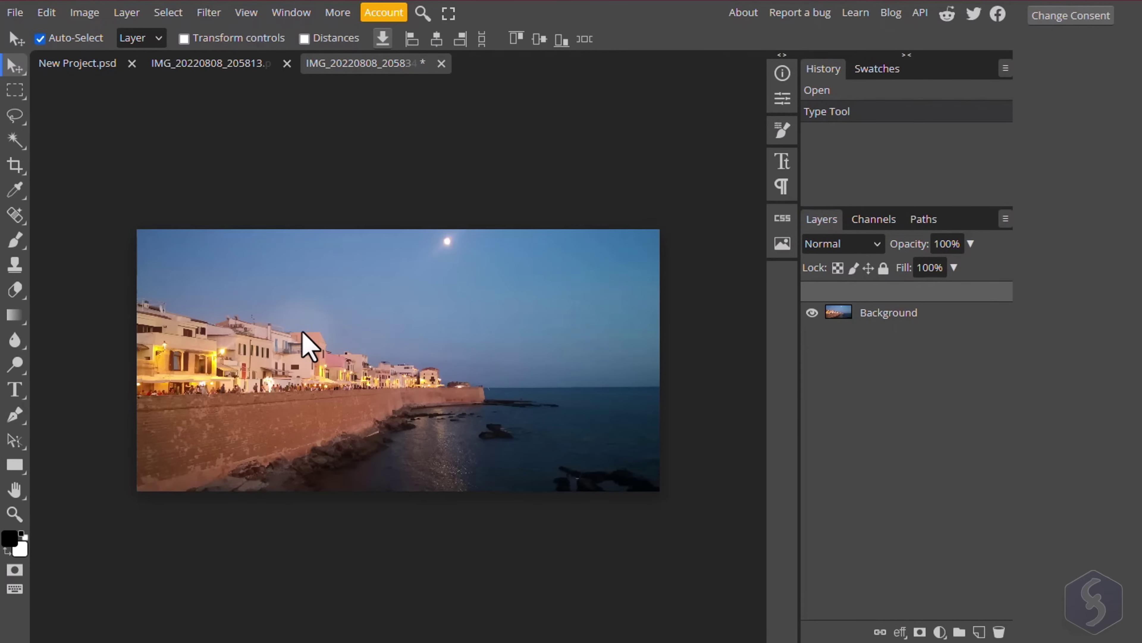
pyautogui.scroll(5, 321, 371)
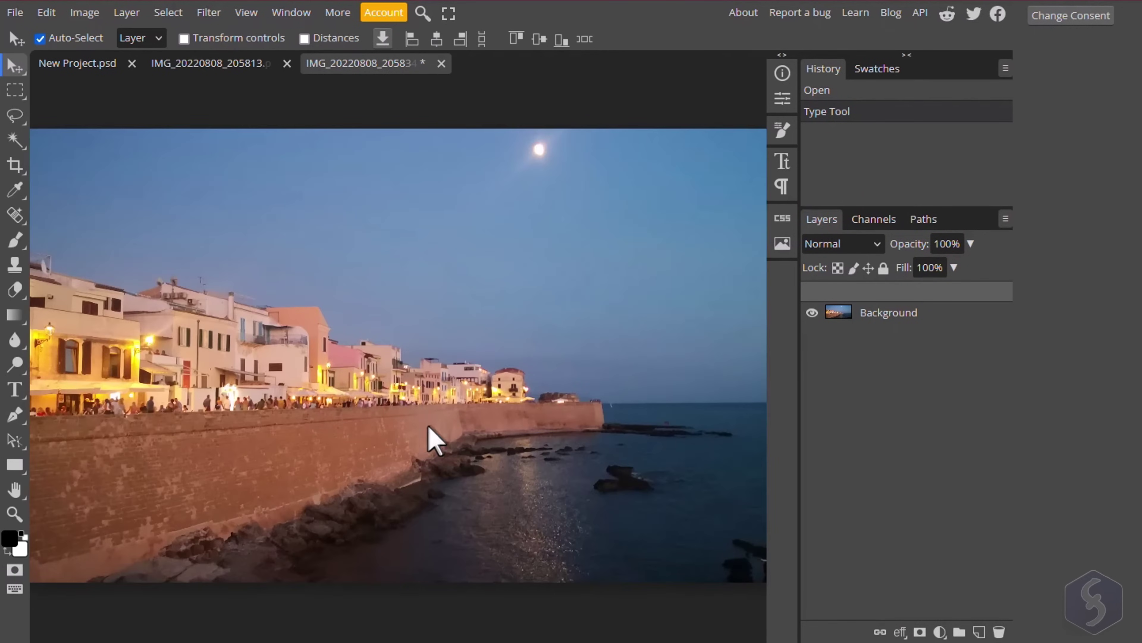
pyautogui.scroll(-5, 421, 377)
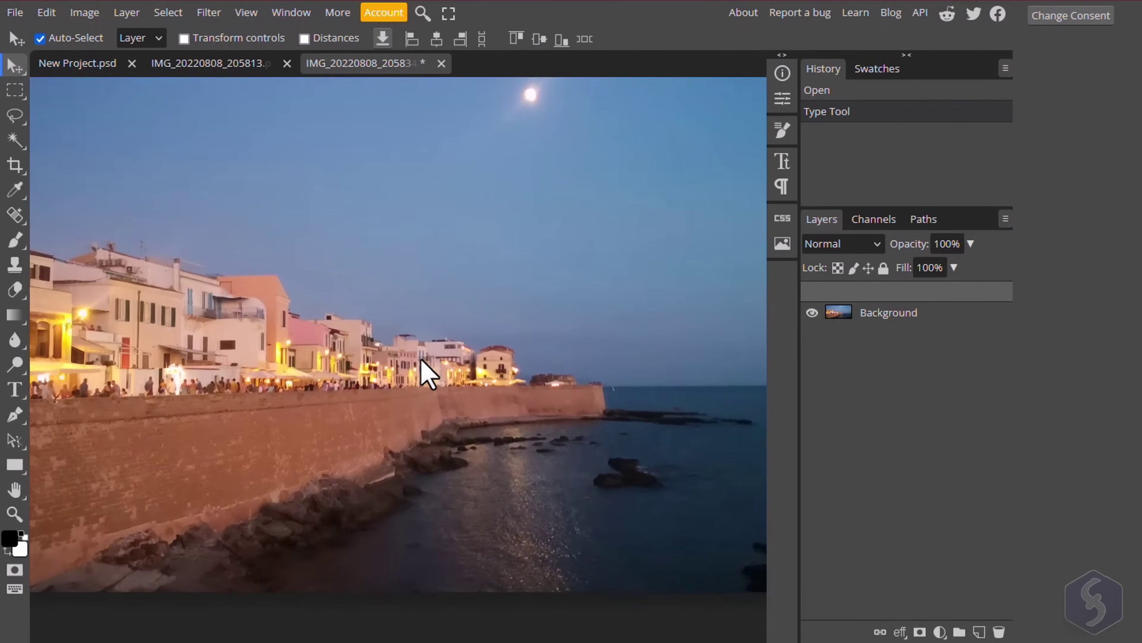
pyautogui.scroll(-2, 422, 359)
pyautogui.scroll(4, 395, 350)
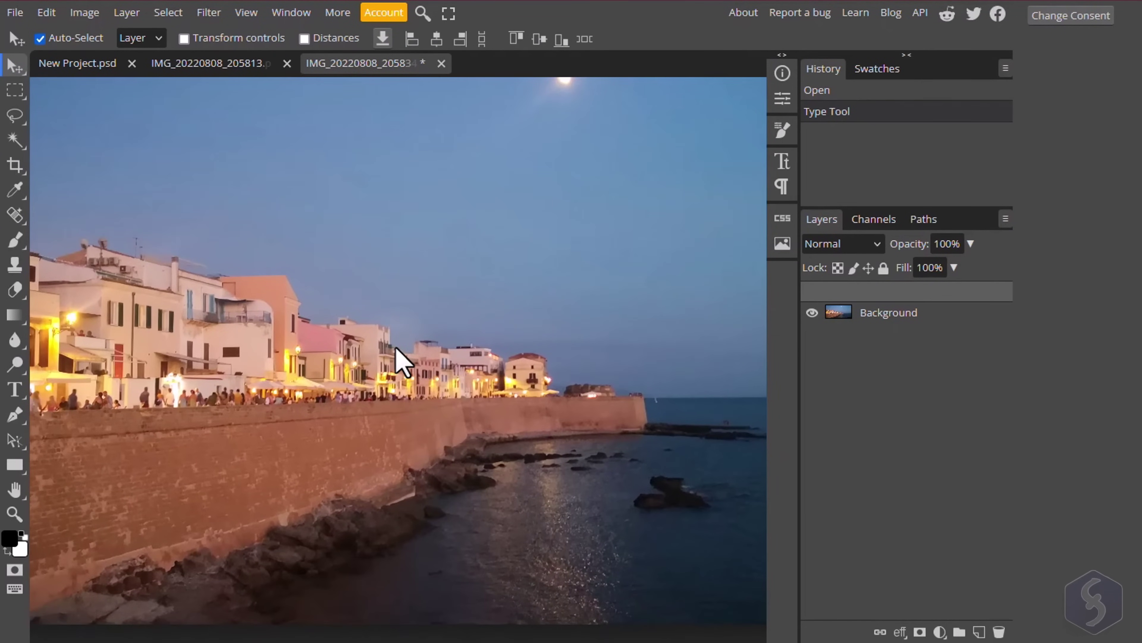
pyautogui.moveTo(396, 350); pyautogui.dragTo(440, 261)
pyautogui.scroll(3, 540, 257)
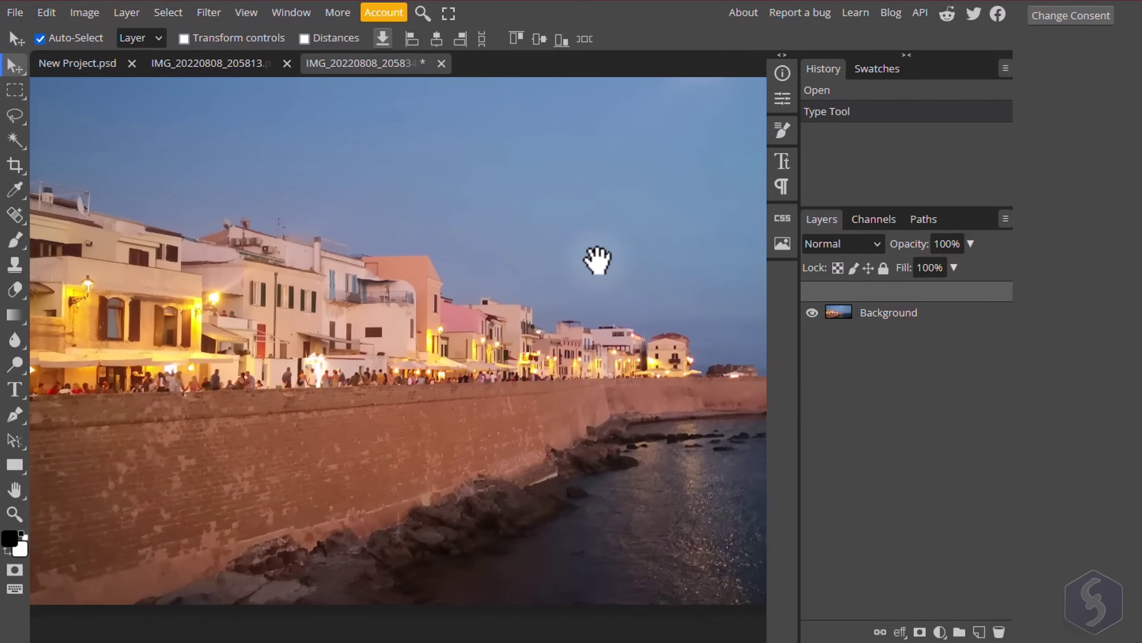
# Step: Draw and position a crop area over the seafront with the Crop tool
pyautogui.click(15, 163)
pyautogui.scroll(-3, 153, 205)
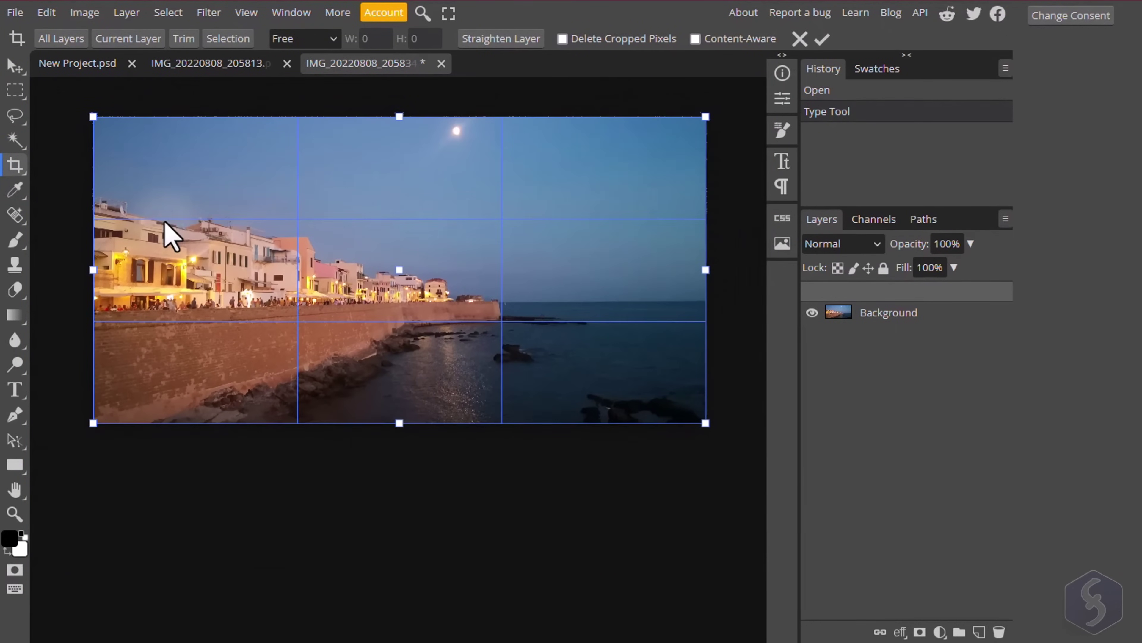
pyautogui.moveTo(87, 114); pyautogui.dragTo(64, 153)
pyautogui.press('Escape')
pyautogui.moveTo(221, 190); pyautogui.dragTo(568, 415)
pyautogui.moveTo(320, 270); pyautogui.dragTo(401, 284)
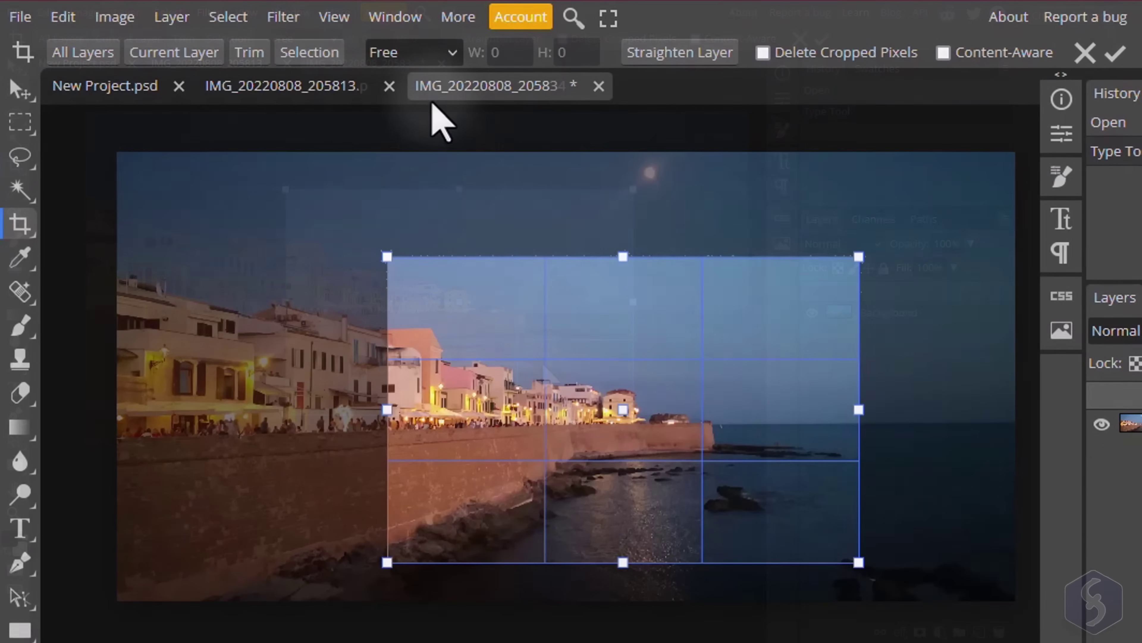
# Step: Set a Fixed Ratio of 16 by 9 and apply the crop
pyautogui.click(328, 43)
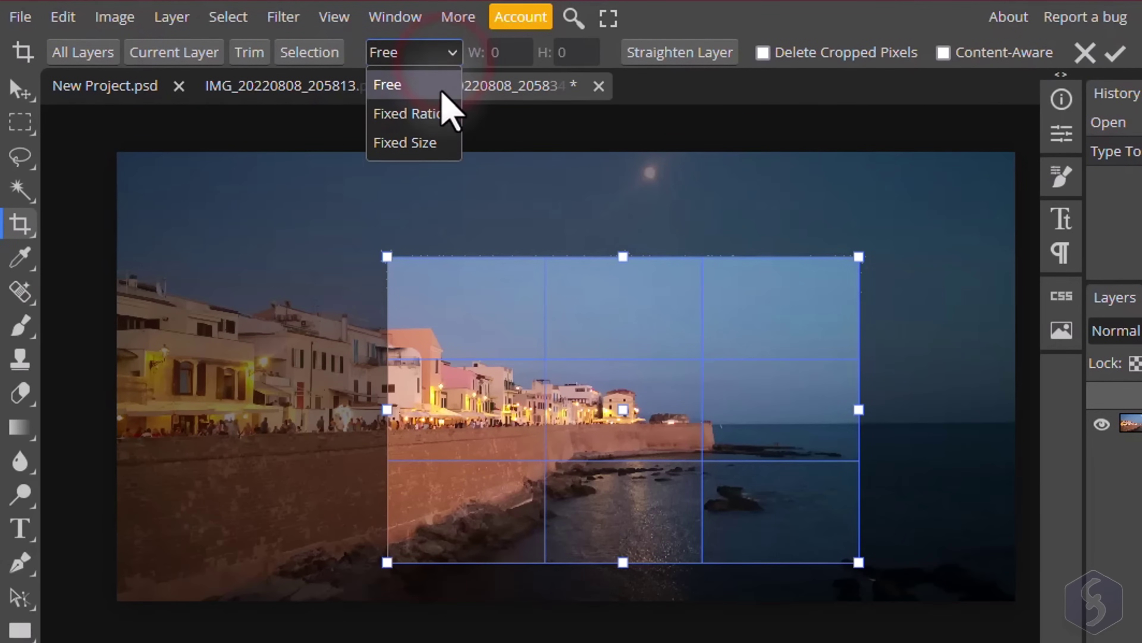
pyautogui.click(439, 114)
pyautogui.doubleClick(504, 52)
pyautogui.write('16')
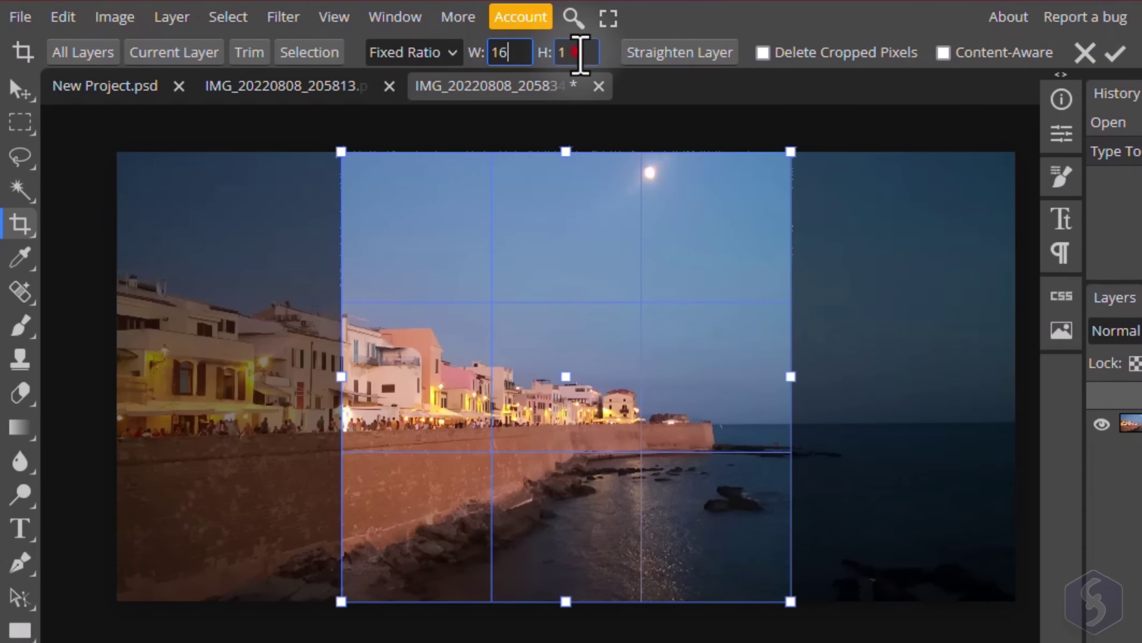
pyautogui.click(580, 53)
pyautogui.write('9')
pyautogui.click(524, 52)
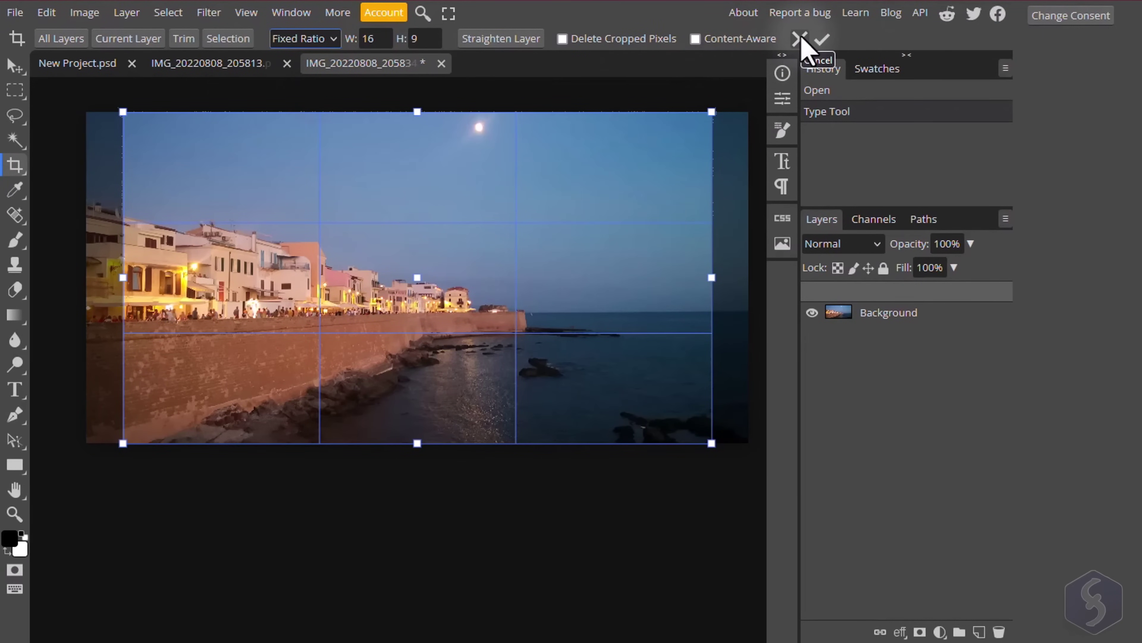
pyautogui.click(823, 39)
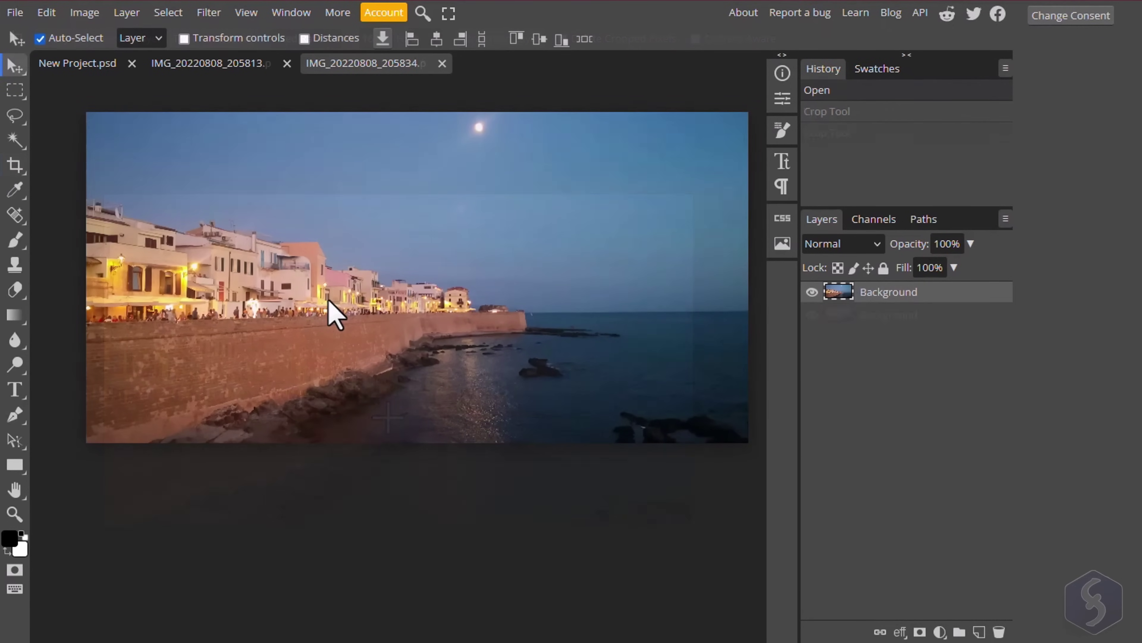
pyautogui.scroll(3, 331, 311)
pyautogui.scroll(6, 594, 345)
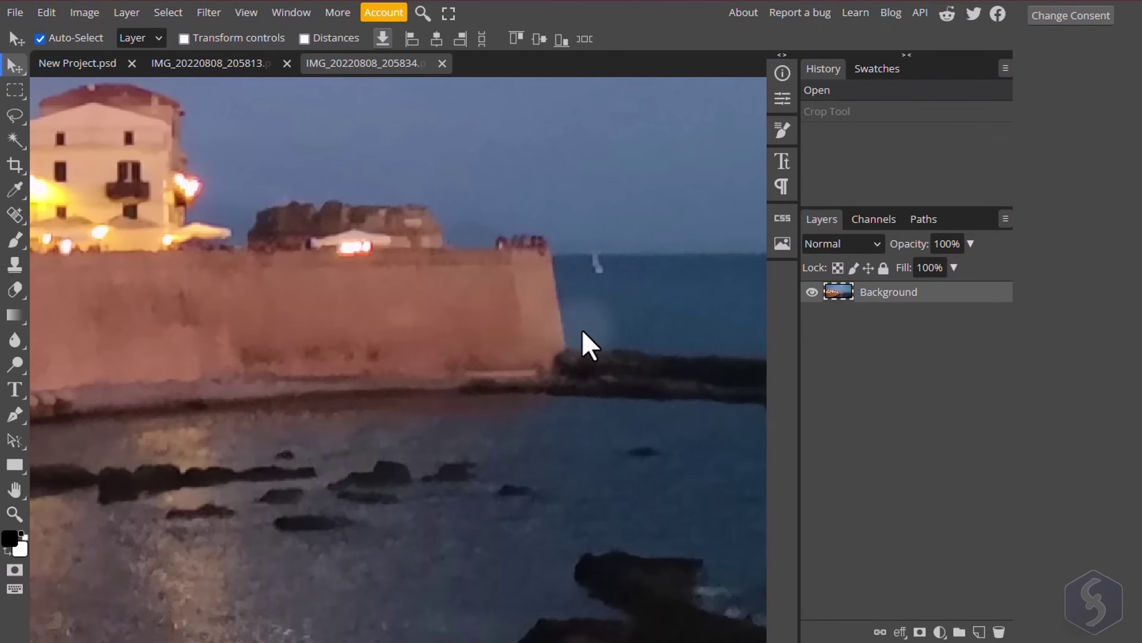
pyautogui.scroll(-4, 589, 345)
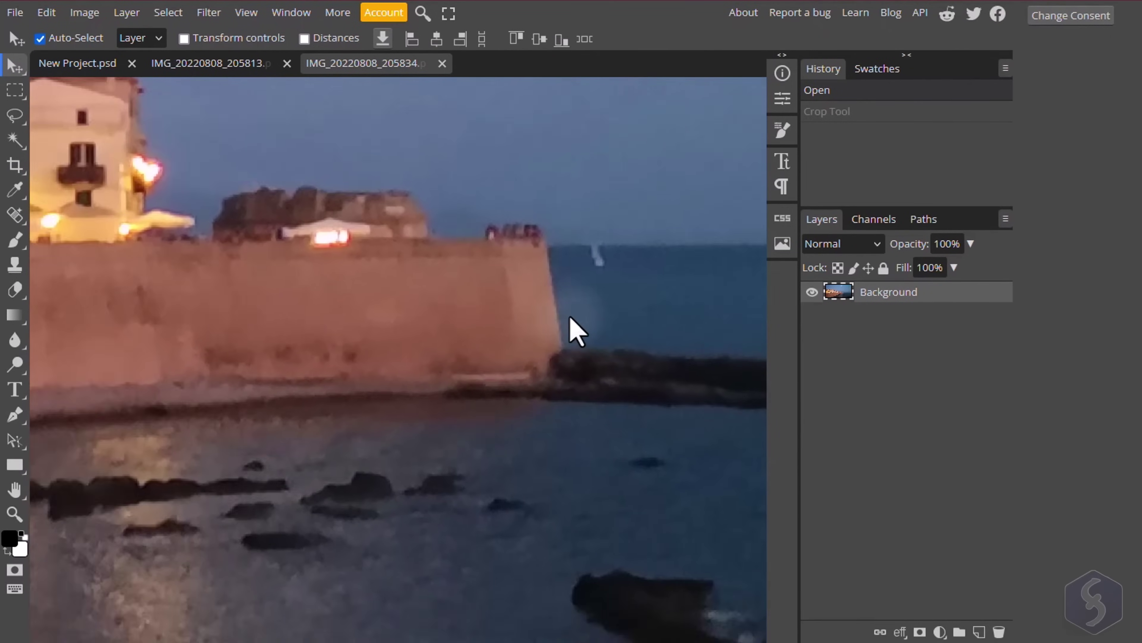
pyautogui.scroll(-2, 293, 203)
pyautogui.scroll(-2, 235, 306)
pyautogui.scroll(7, 107, 365)
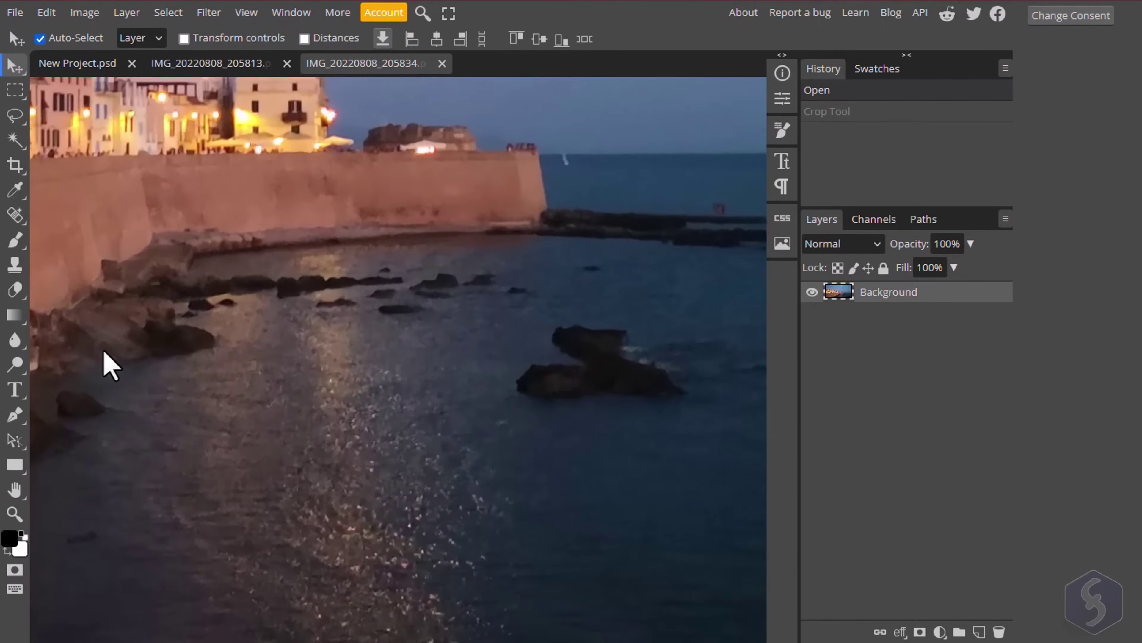
pyautogui.scroll(-1, 194, 359)
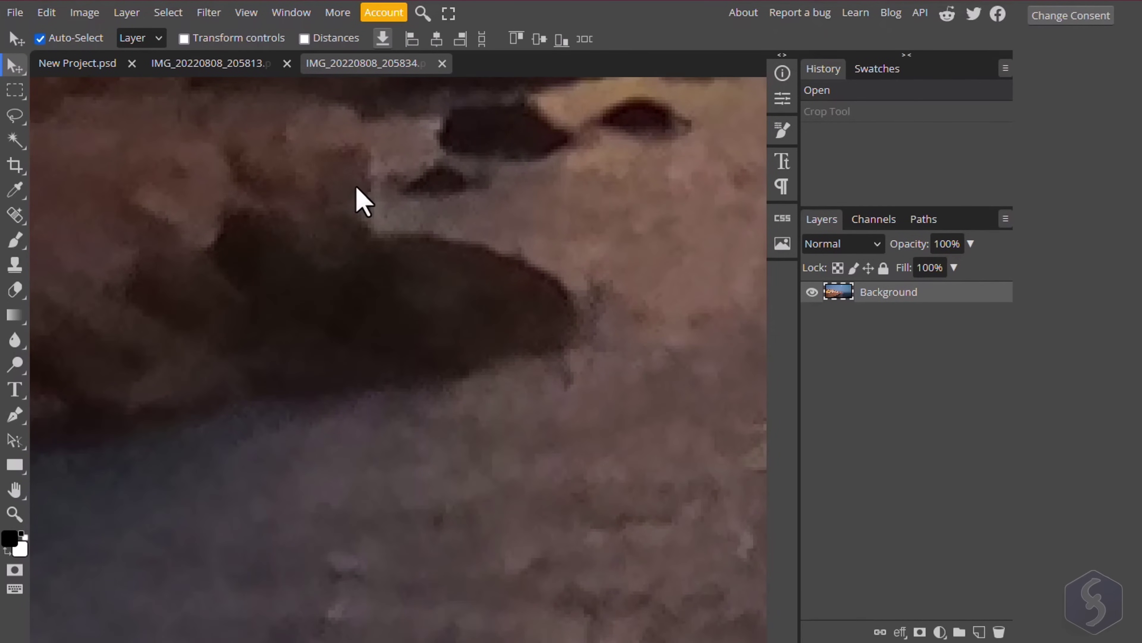
pyautogui.scroll(-2, 380, 340)
pyautogui.scroll(-5, 396, 344)
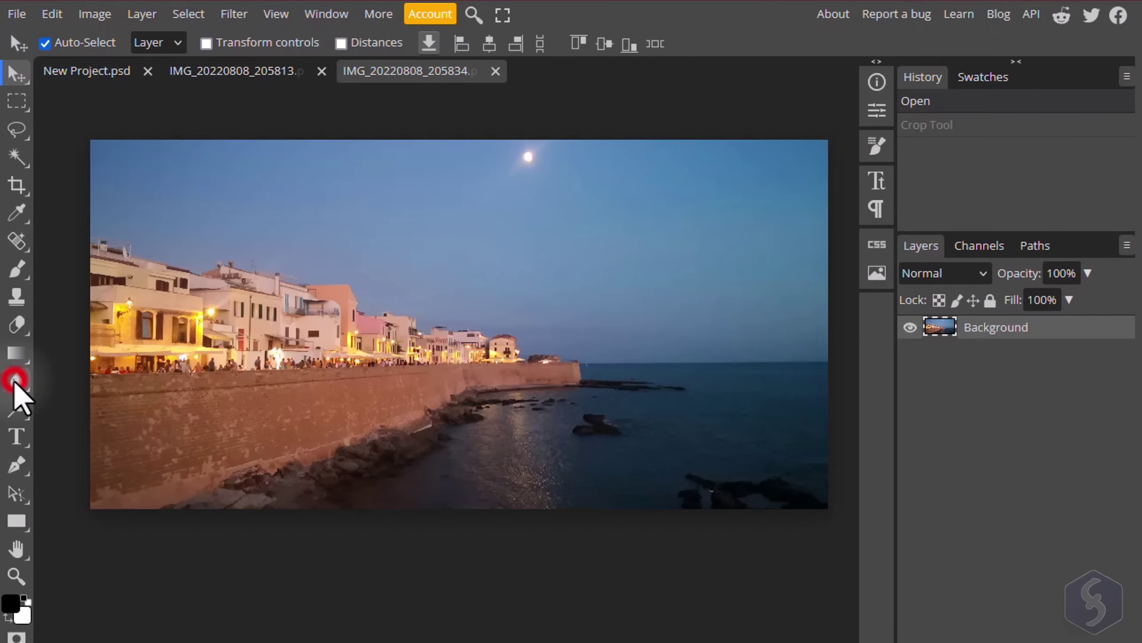
pyautogui.rightClick(14, 382)
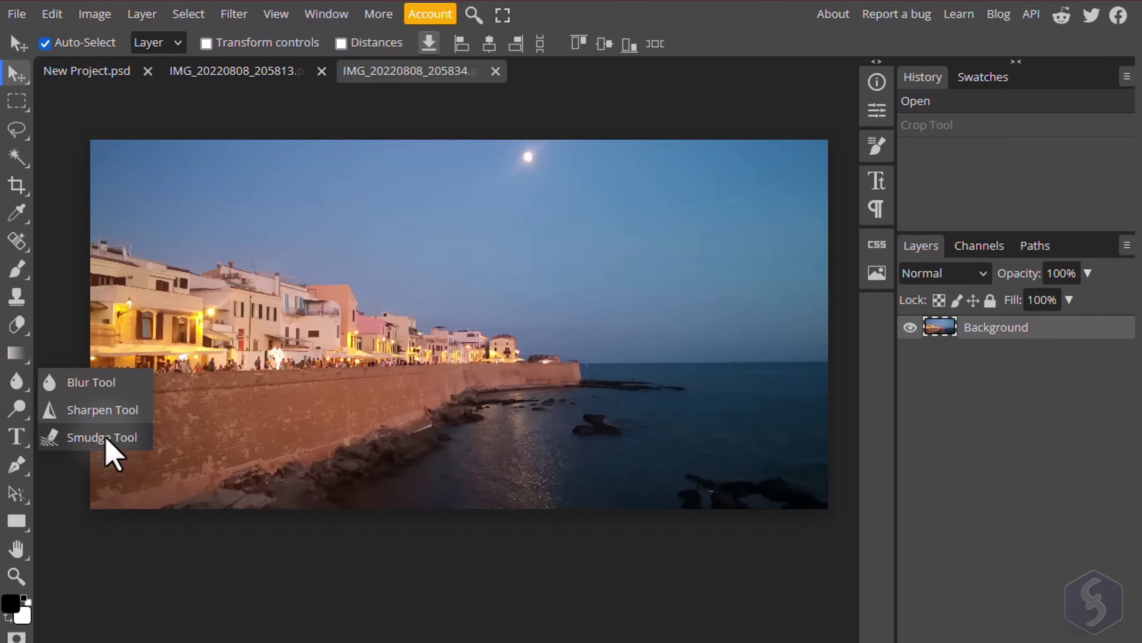
pyautogui.click(104, 435)
pyautogui.scroll(3, 363, 250)
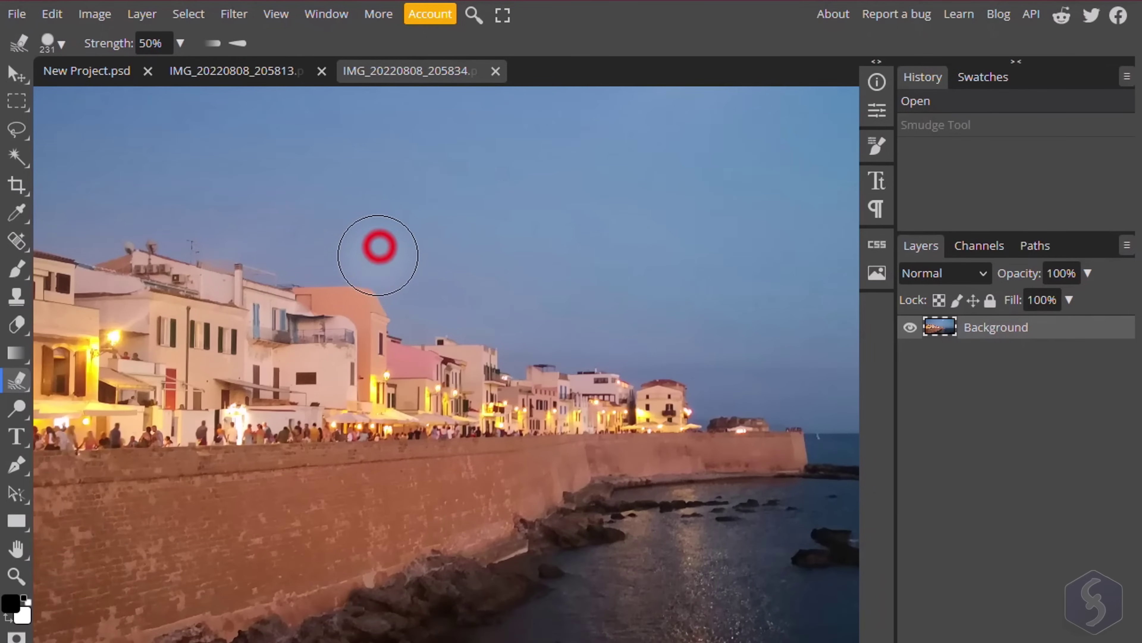
pyautogui.moveTo(275, 351); pyautogui.dragTo(292, 328)
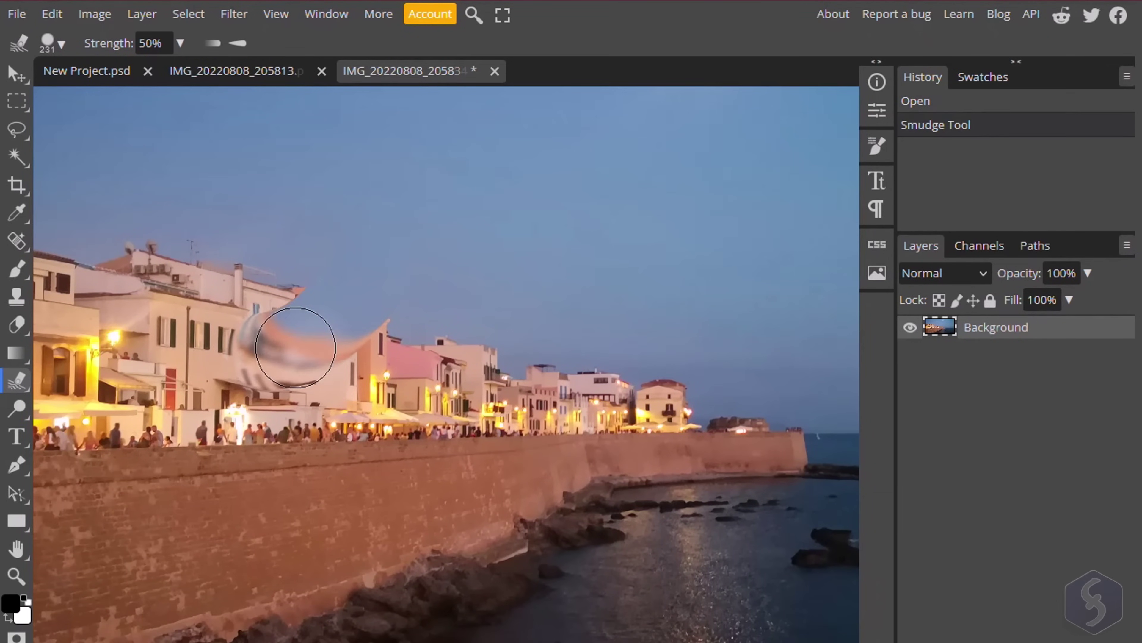
pyautogui.click(62, 44)
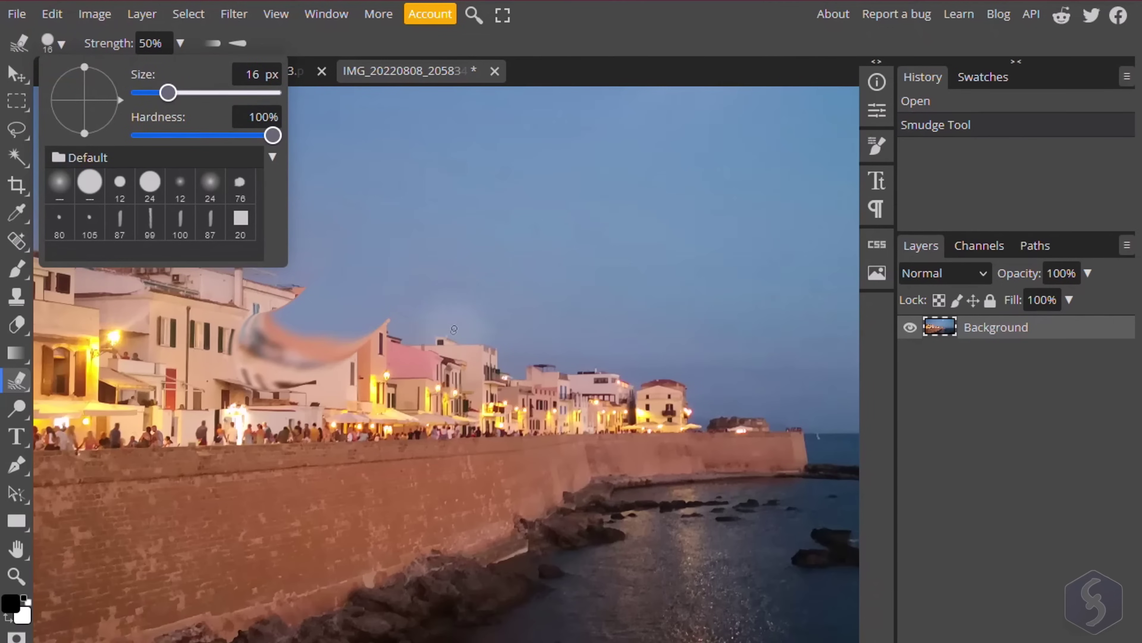
pyautogui.click(454, 329)
pyautogui.click(62, 44)
pyautogui.moveTo(270, 135); pyautogui.dragTo(182, 155)
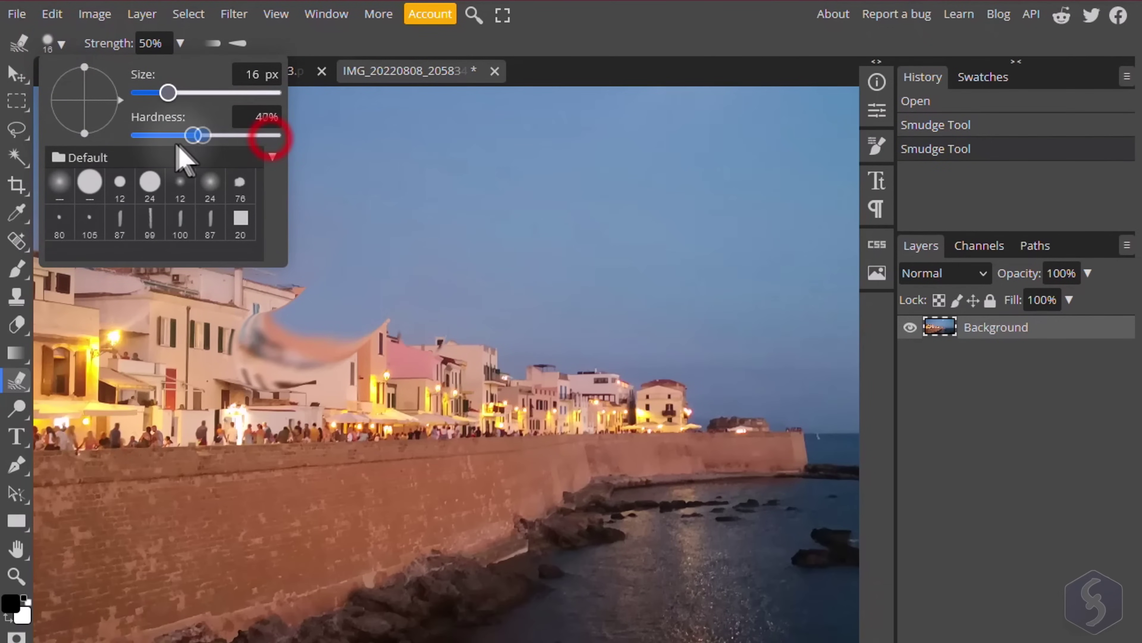
pyautogui.click(489, 306)
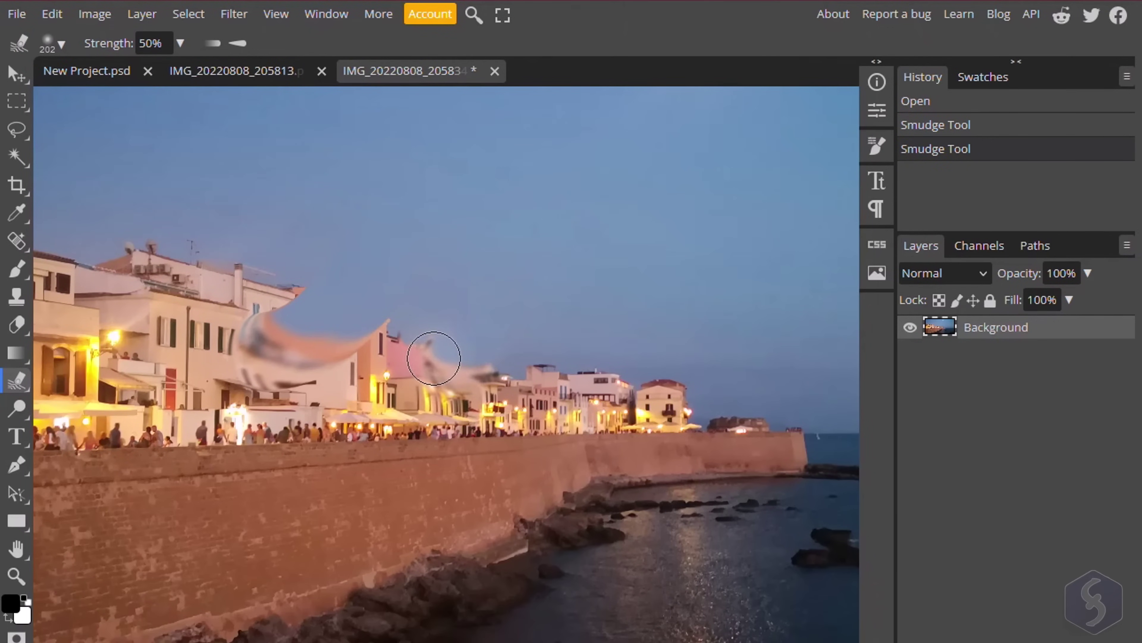
pyautogui.moveTo(432, 342); pyautogui.dragTo(474, 342)
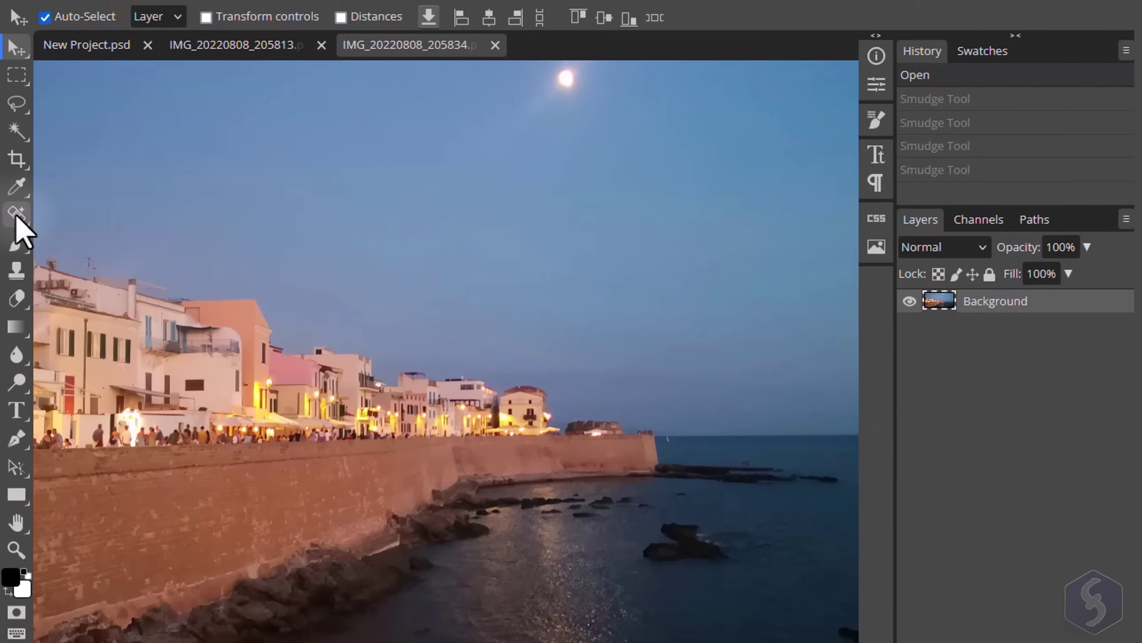
# Step: Sample the dark rock with the Clone Stamp and paint a copy into the water below
pyautogui.click(17, 215)
pyautogui.click(112, 245)
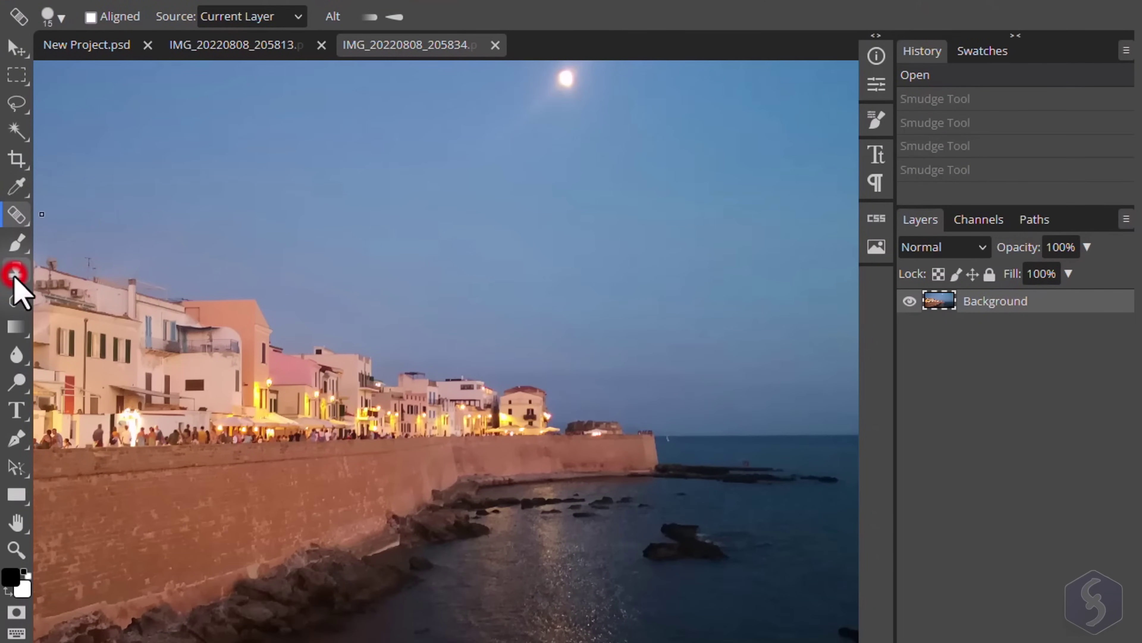
pyautogui.click(15, 273)
pyautogui.scroll(-6, 688, 360)
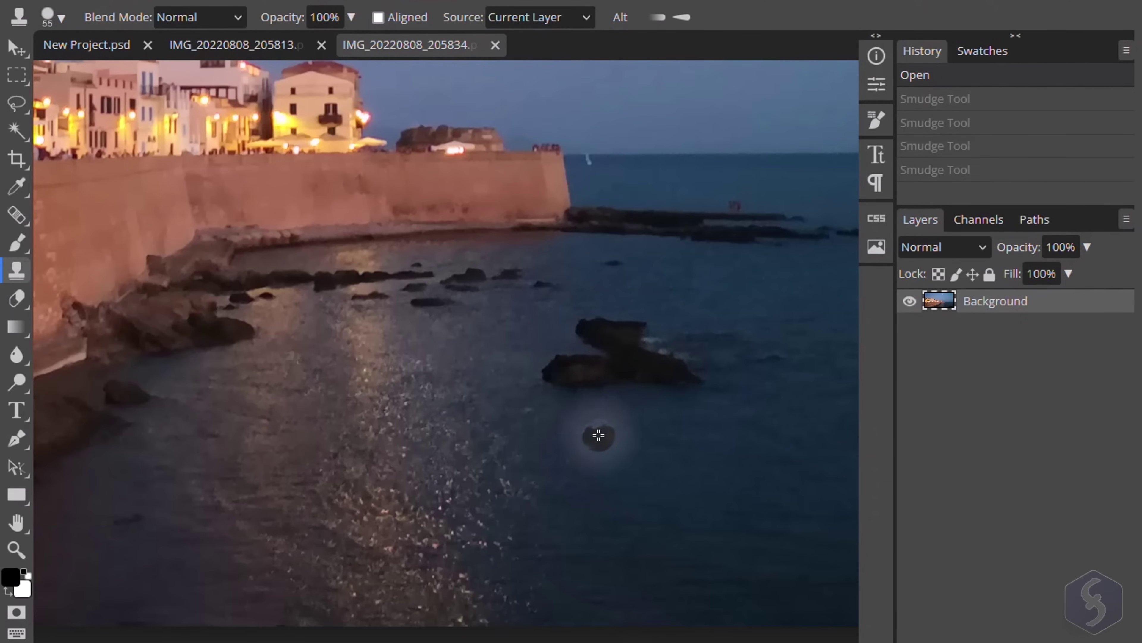
pyautogui.moveTo(608, 437)
pyautogui.mouseDown()
pyautogui.moveTo(665, 440)
pyautogui.moveTo(564, 451)
pyautogui.moveTo(665, 470)
pyautogui.moveTo(556, 487)
pyautogui.moveTo(701, 494)
pyautogui.moveTo(682, 472)
pyautogui.moveTo(716, 466)
pyautogui.mouseUp()
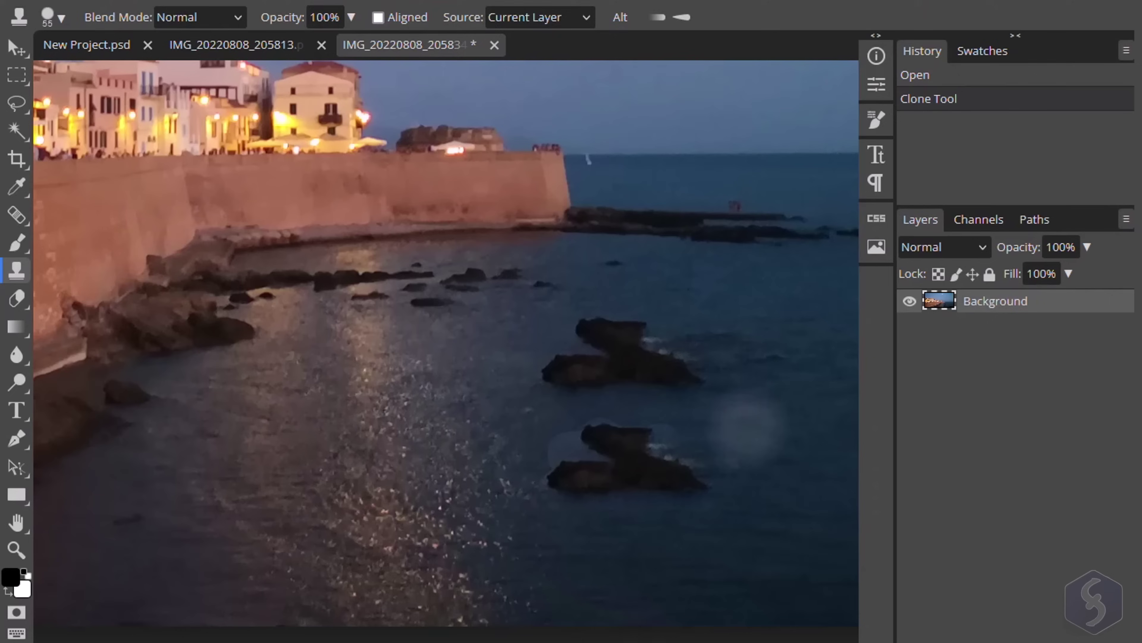
# Step: Paint a second rock copy lower in the water with the Healing Brush
pyautogui.click(16, 215)
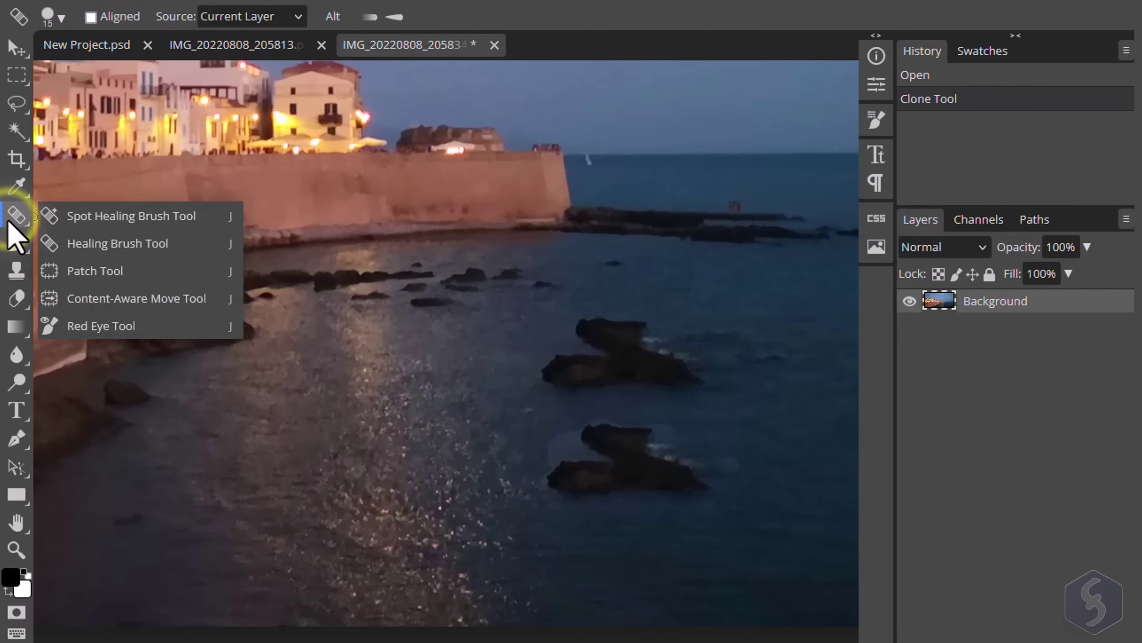
pyautogui.click(138, 248)
pyautogui.keyDown('alt'); pyautogui.click(559, 368); pyautogui.keyUp('alt')
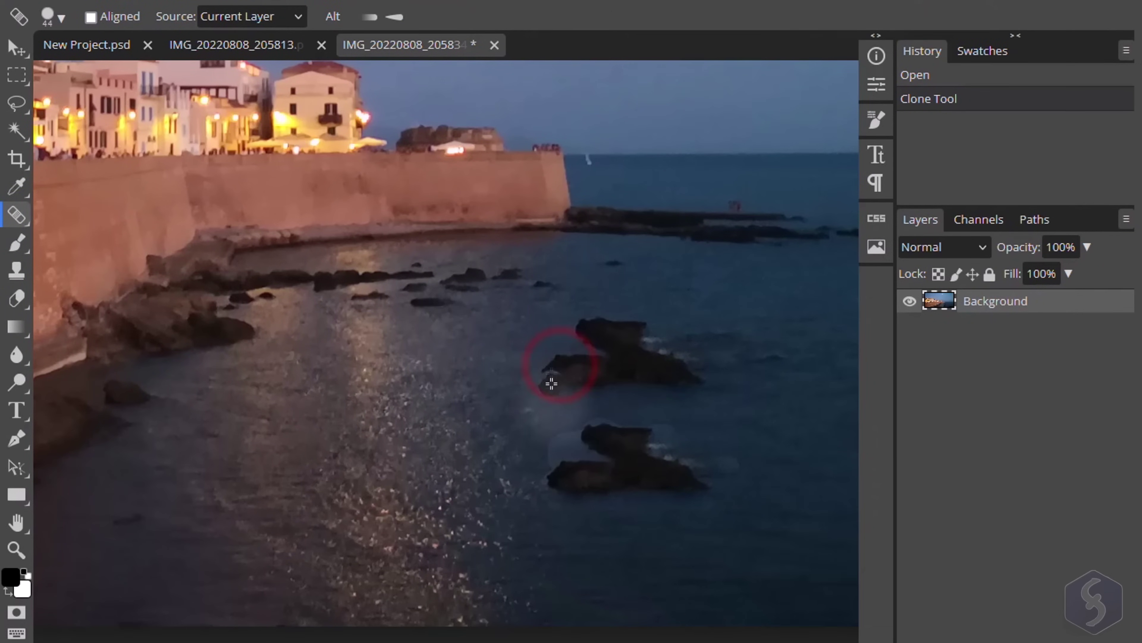
pyautogui.moveTo(571, 540)
pyautogui.mouseDown()
pyautogui.moveTo(622, 549)
pyautogui.moveTo(548, 553)
pyautogui.moveTo(727, 552)
pyautogui.moveTo(591, 528)
pyautogui.moveTo(765, 480)
pyautogui.mouseUp()
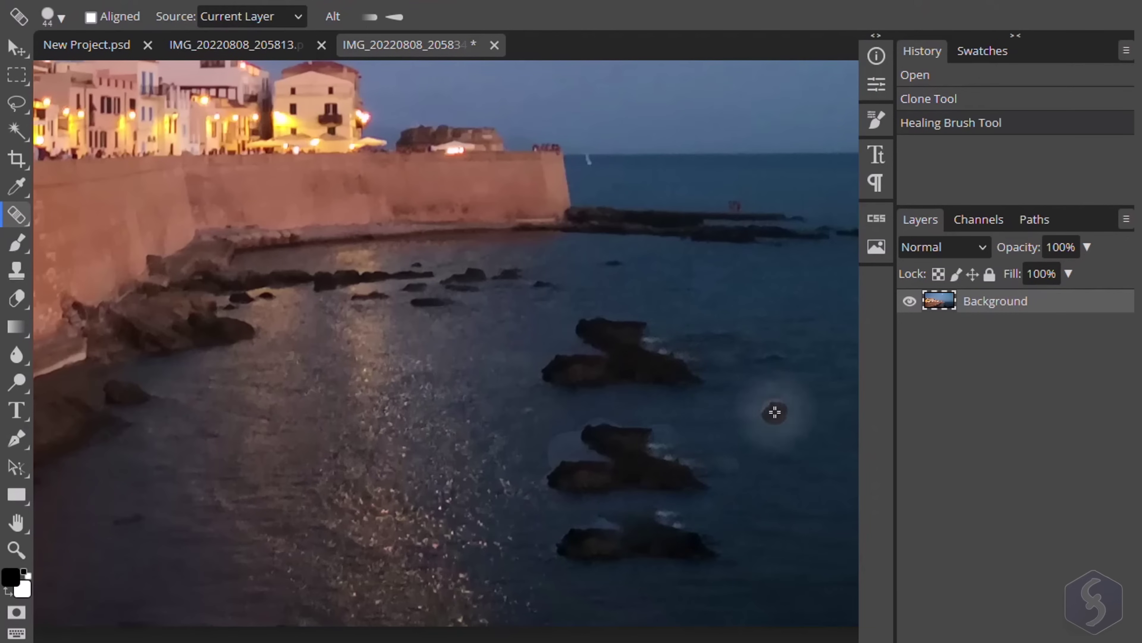
# Step: Step History back to the Open state and fit the photo on screen with Ctrl+0
pyautogui.hotkey('ctrl', 'z')
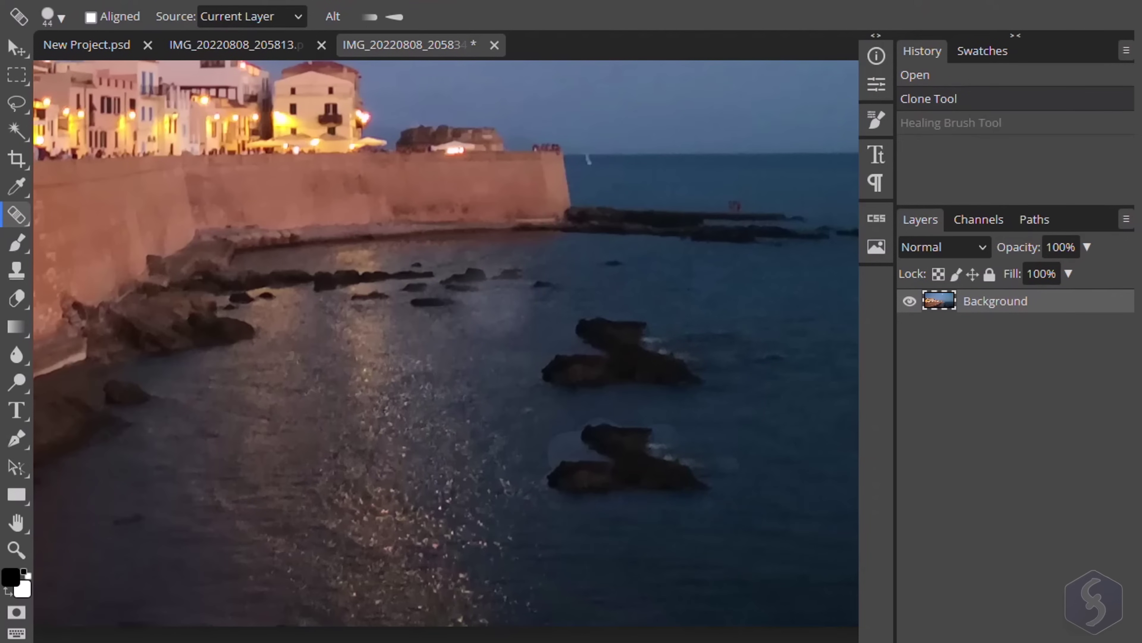
pyautogui.hotkey('ctrl', 'z')
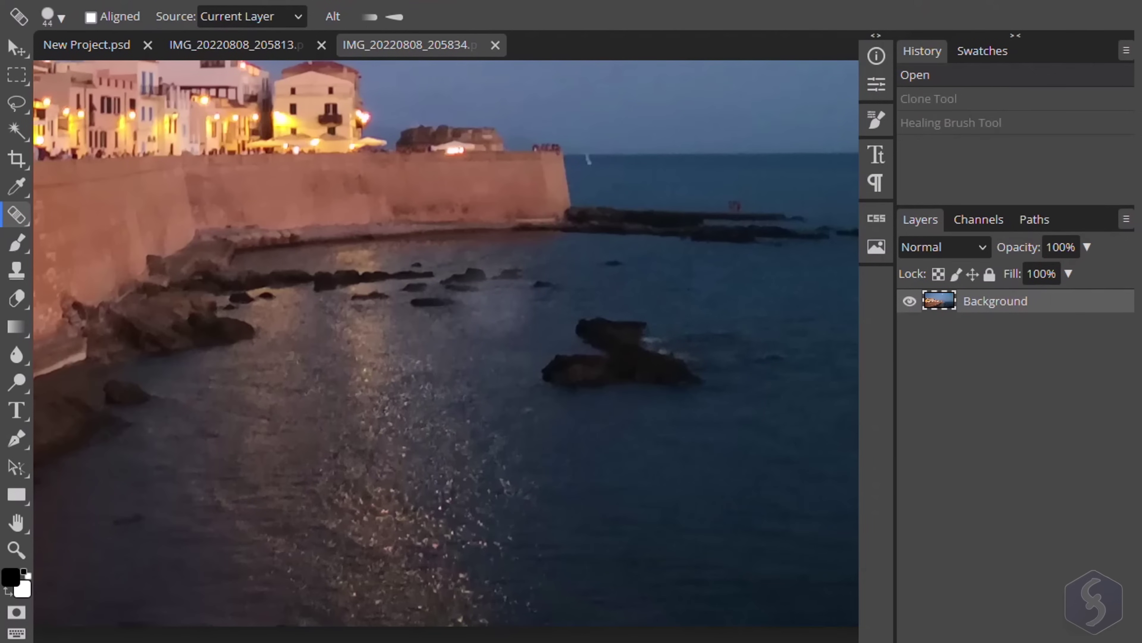
pyautogui.click(966, 99)
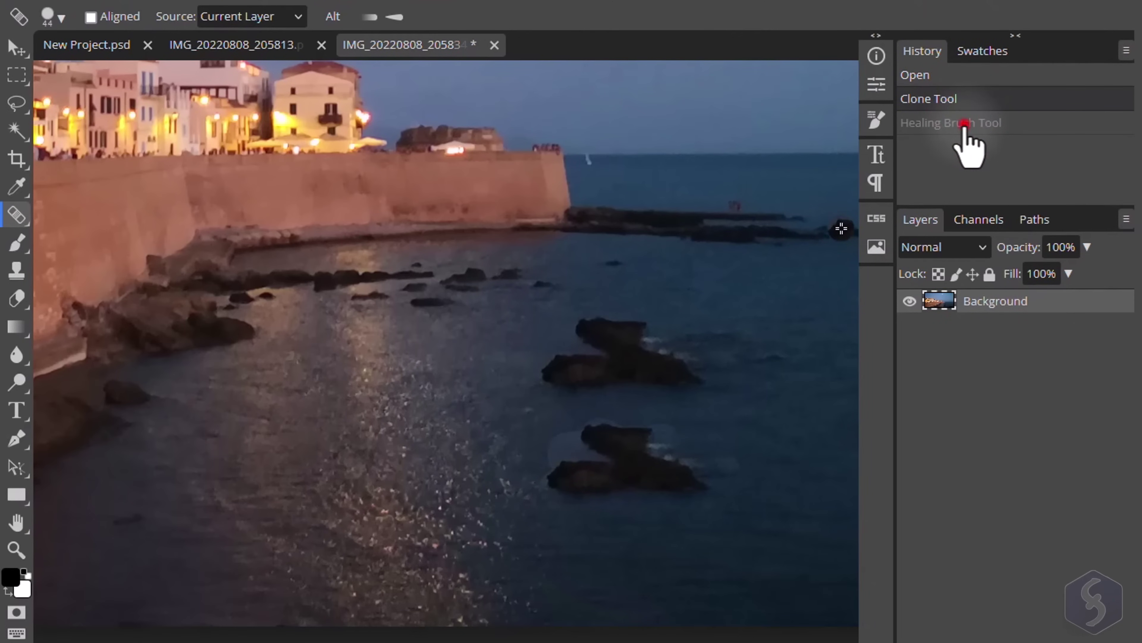
pyautogui.click(965, 123)
pyautogui.click(970, 81)
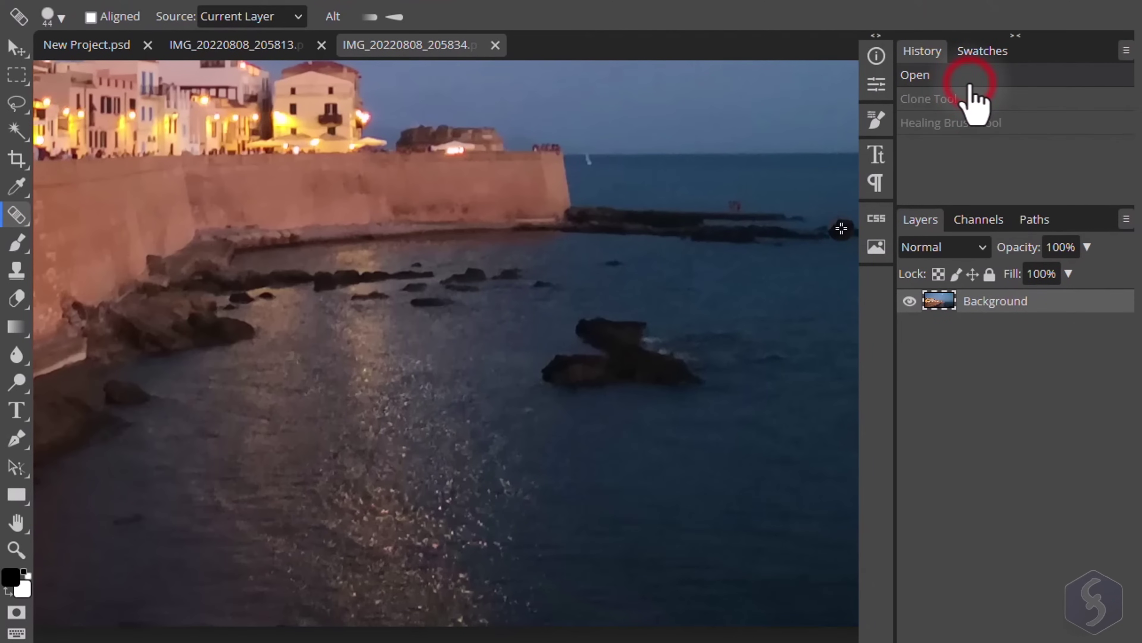
pyautogui.hotkey('ctrl', '0')
# Step: Spot-heal blemishes in the sea with the Spot Healing Brush
pyautogui.rightClick(13, 215)
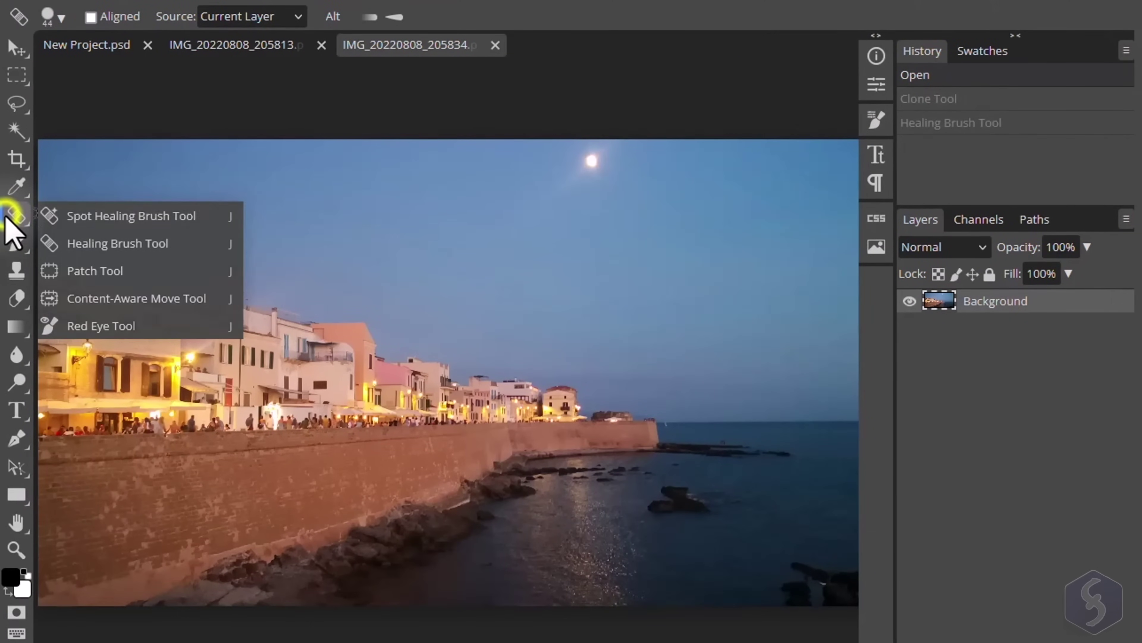
pyautogui.click(153, 216)
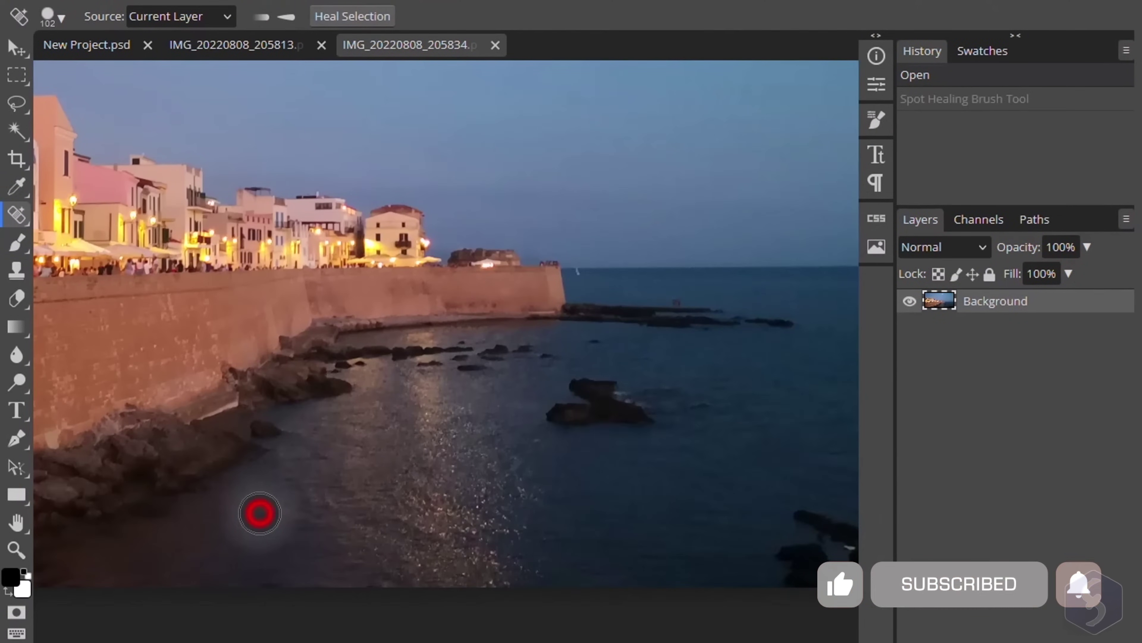
pyautogui.hotkey('ctrl', 'shift', 'z')
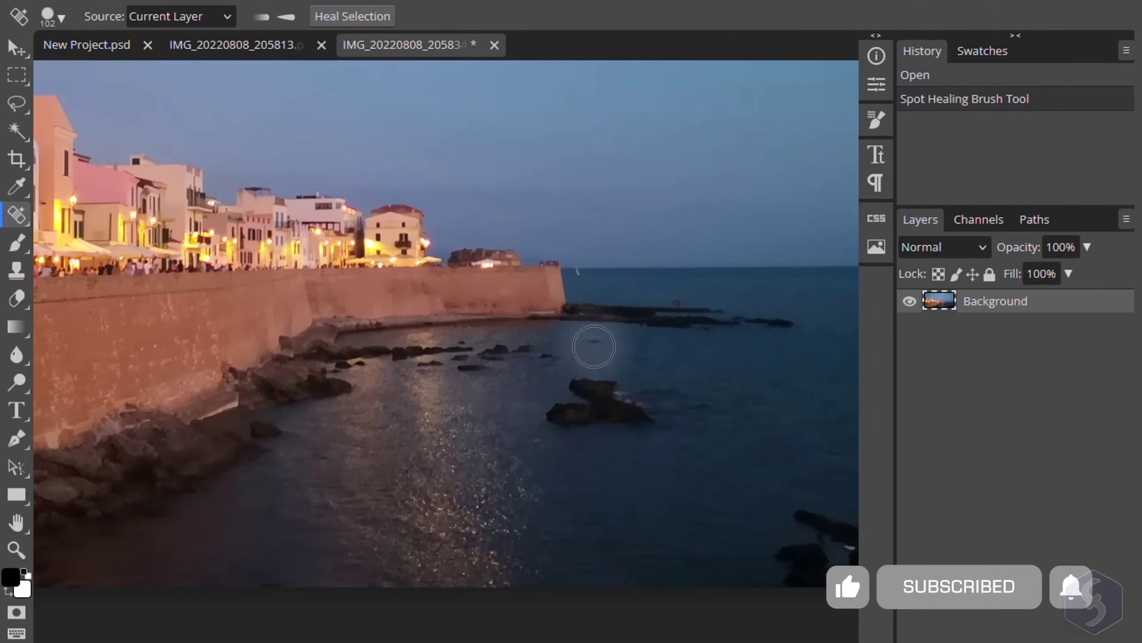
pyautogui.click(594, 345)
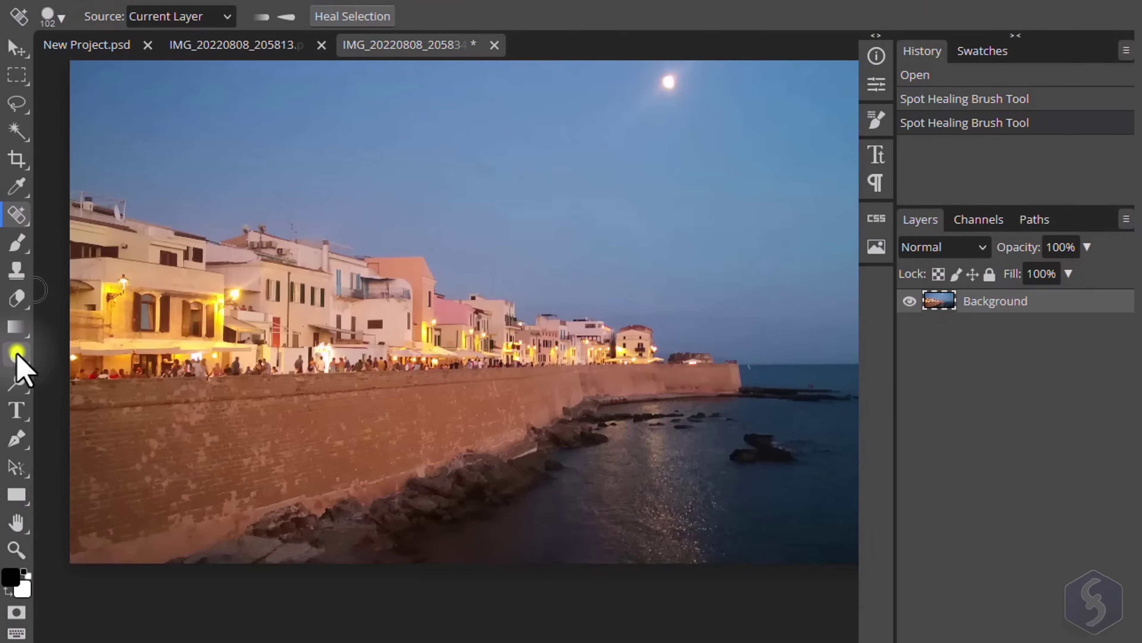
# Step: Try and undo a blur on the waterfront people, then sharpen the waterfront buildings
pyautogui.click(17, 354)
pyautogui.click(92, 365)
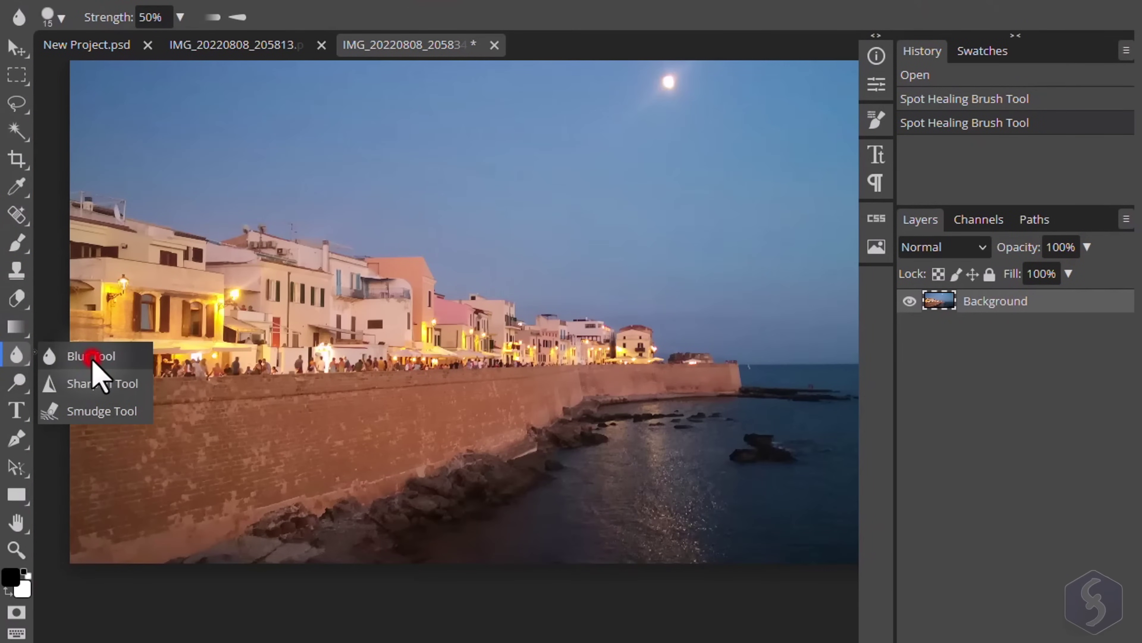
pyautogui.moveTo(227, 331)
pyautogui.mouseDown()
pyautogui.moveTo(326, 366)
pyautogui.moveTo(445, 361)
pyautogui.moveTo(288, 342)
pyautogui.mouseUp()
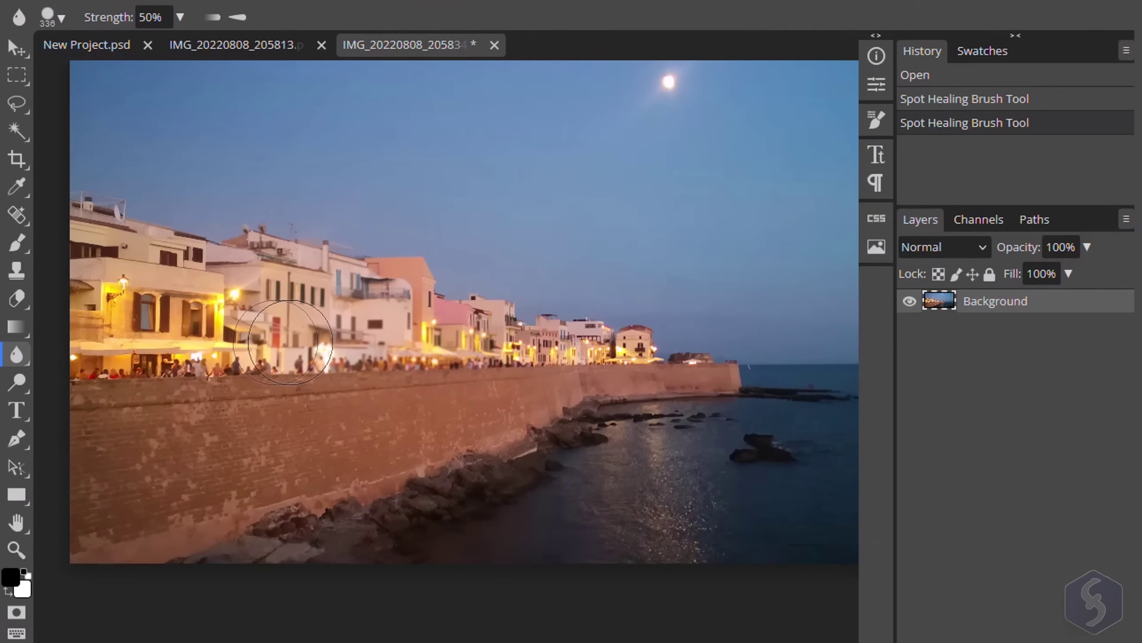
pyautogui.hotkey('ctrl', 'z')
pyautogui.click(17, 354)
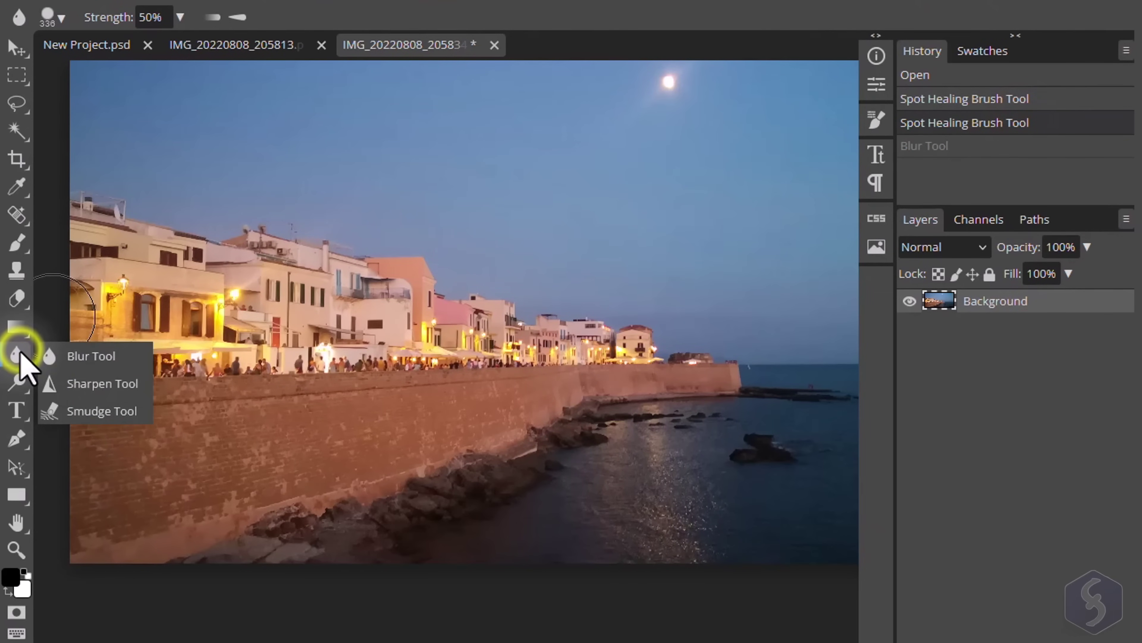
pyautogui.click(105, 382)
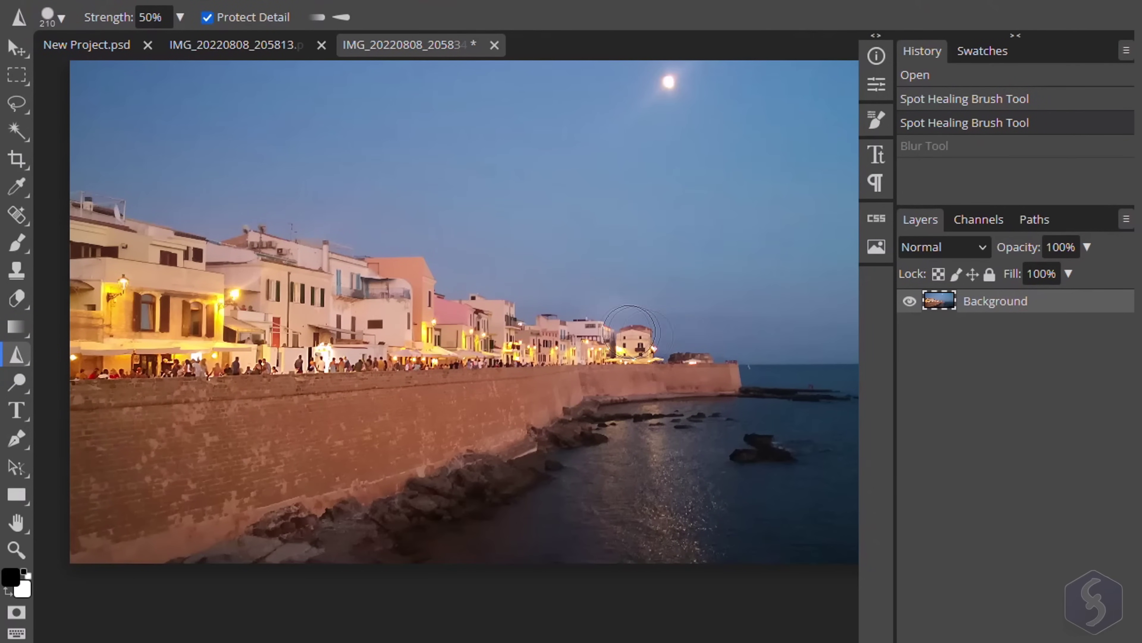
pyautogui.moveTo(198, 514)
pyautogui.mouseDown()
pyautogui.moveTo(549, 362)
pyautogui.moveTo(686, 427)
pyautogui.mouseUp()
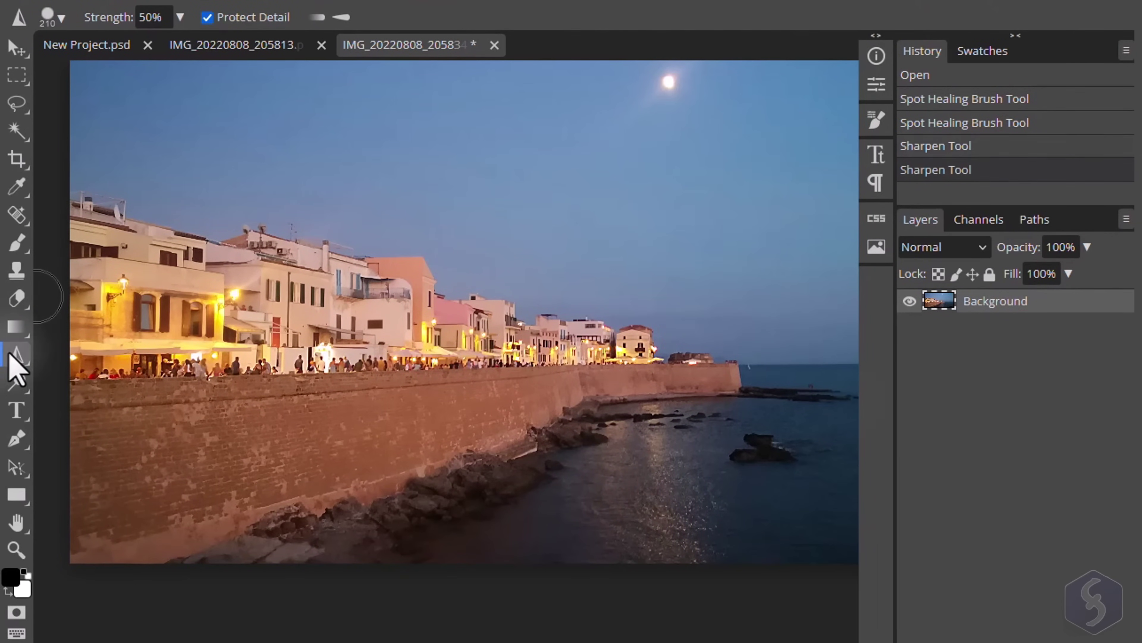
# Step: Smudge the distant buildings up into the sky
pyautogui.click(17, 354)
pyautogui.click(90, 410)
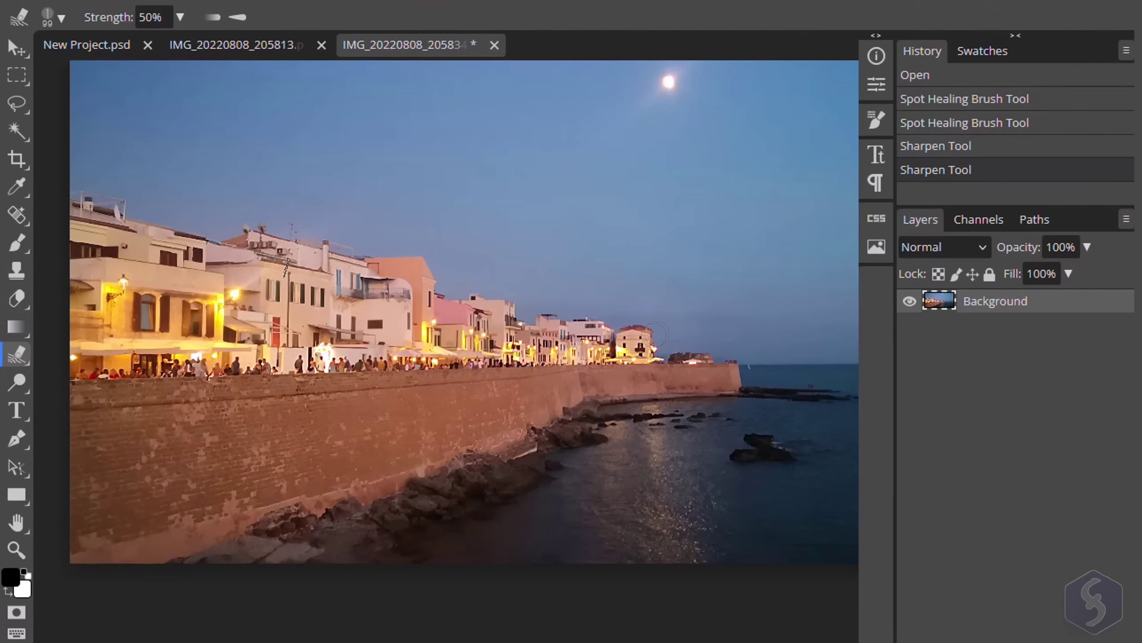
pyautogui.moveTo(670, 325)
pyautogui.mouseDown()
pyautogui.moveTo(454, 310)
pyautogui.moveTo(427, 299)
pyautogui.moveTo(377, 233)
pyautogui.mouseUp()
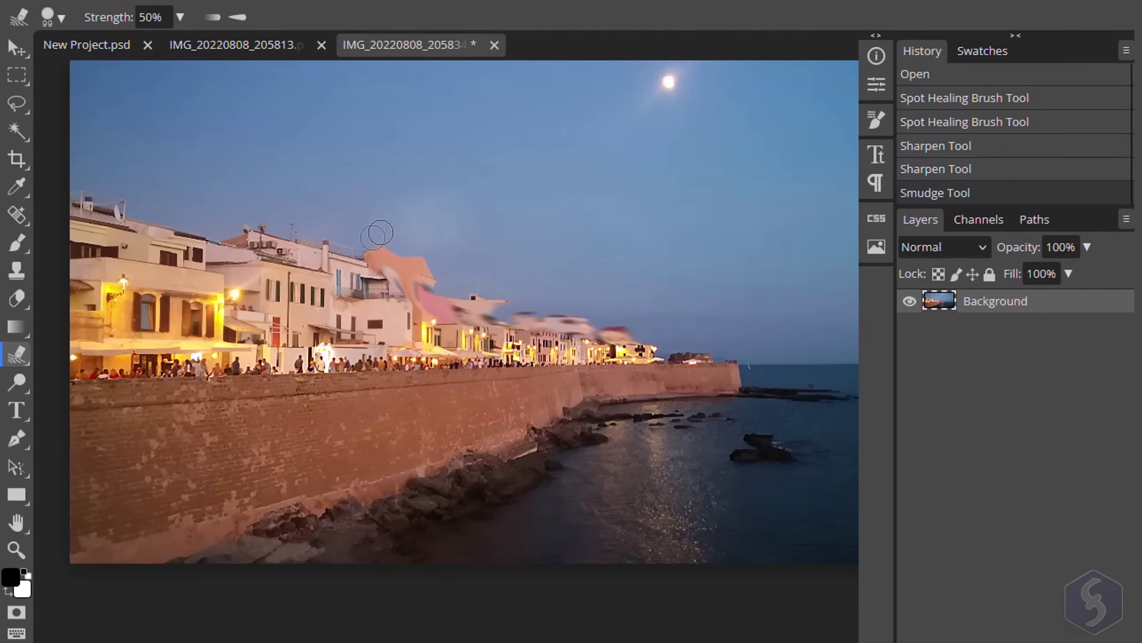
# Step: Undo the smudge, then try and undo a Dodge stroke on the waterfront buildings
pyautogui.hotkey('ctrl', 'z')
pyautogui.click(17, 383)
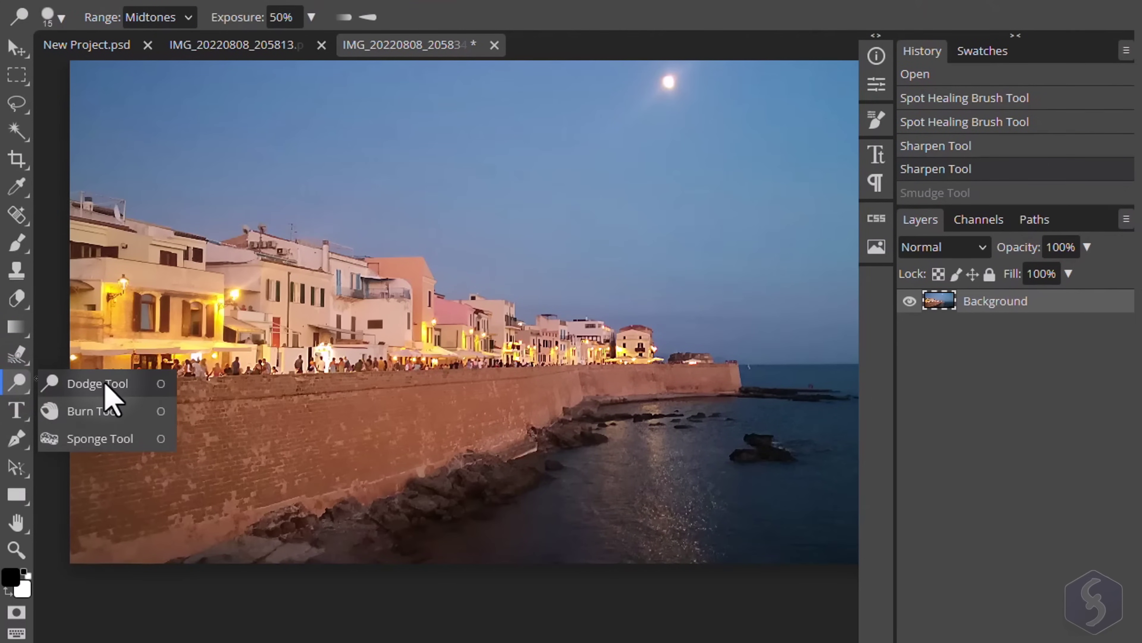
pyautogui.click(105, 383)
pyautogui.moveTo(275, 265)
pyautogui.mouseDown()
pyautogui.moveTo(355, 308)
pyautogui.moveTo(270, 303)
pyautogui.moveTo(113, 259)
pyautogui.moveTo(271, 338)
pyautogui.moveTo(405, 296)
pyautogui.moveTo(589, 333)
pyautogui.mouseUp()
pyautogui.hotkey('ctrl', 'z')
# Step: Try Burn with Range Shadows and Exposure 97% on the buildings, then undo it
pyautogui.click(16, 383)
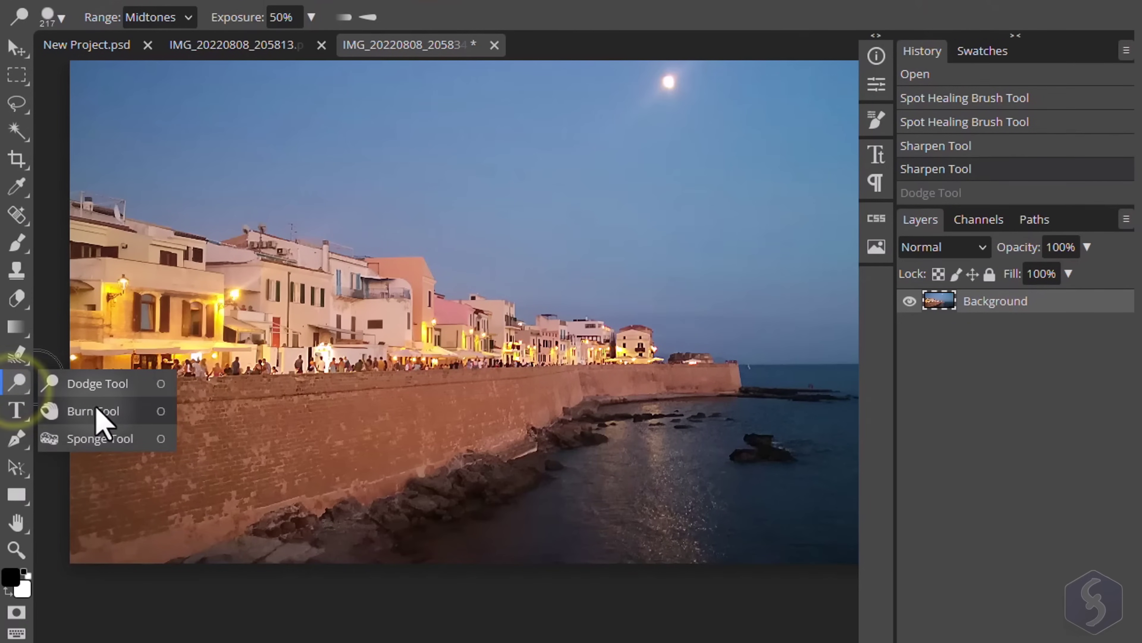
pyautogui.click(98, 411)
pyautogui.moveTo(135, 270)
pyautogui.mouseDown()
pyautogui.moveTo(337, 332)
pyautogui.moveTo(427, 315)
pyautogui.moveTo(644, 342)
pyautogui.mouseUp()
pyautogui.click(185, 17)
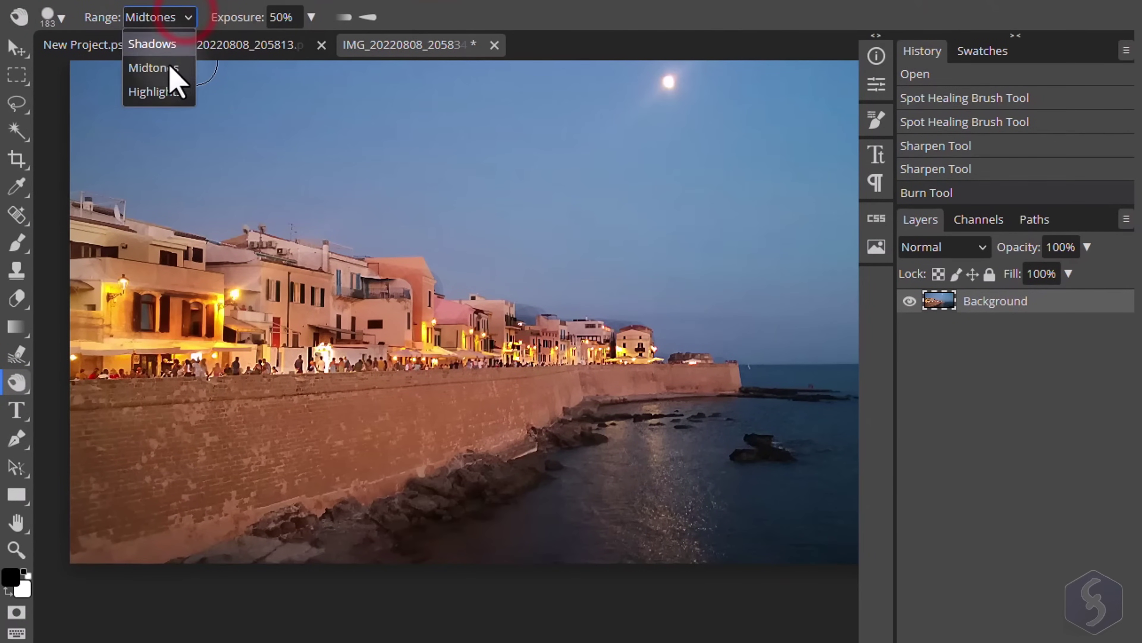
pyautogui.click(163, 48)
pyautogui.moveTo(580, 341); pyautogui.dragTo(639, 343)
pyautogui.click(311, 17)
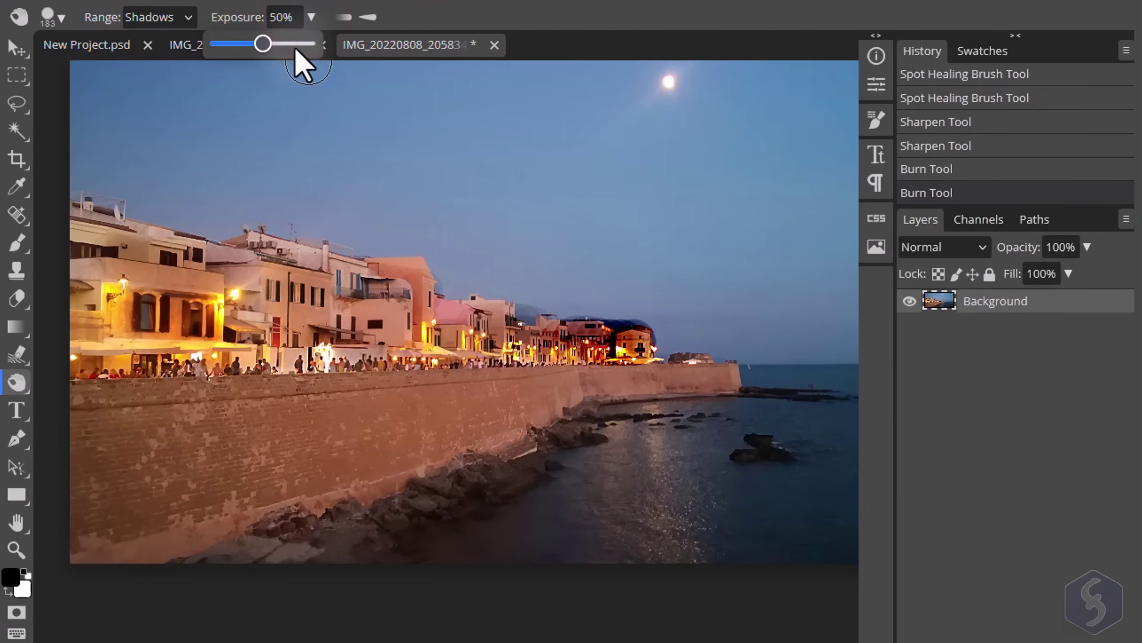
pyautogui.moveTo(602, 289)
pyautogui.mouseDown()
pyautogui.moveTo(572, 311)
pyautogui.moveTo(649, 348)
pyautogui.moveTo(702, 356)
pyautogui.mouseUp()
pyautogui.hotkey('ctrl', 'z')
pyautogui.hotkey('ctrl', 'z')
pyautogui.hotkey('ctrl', 'z')
# Step: Saturate the left and central buildings with the Sponge, then desaturate the distant buildings
pyautogui.rightClick(18, 382)
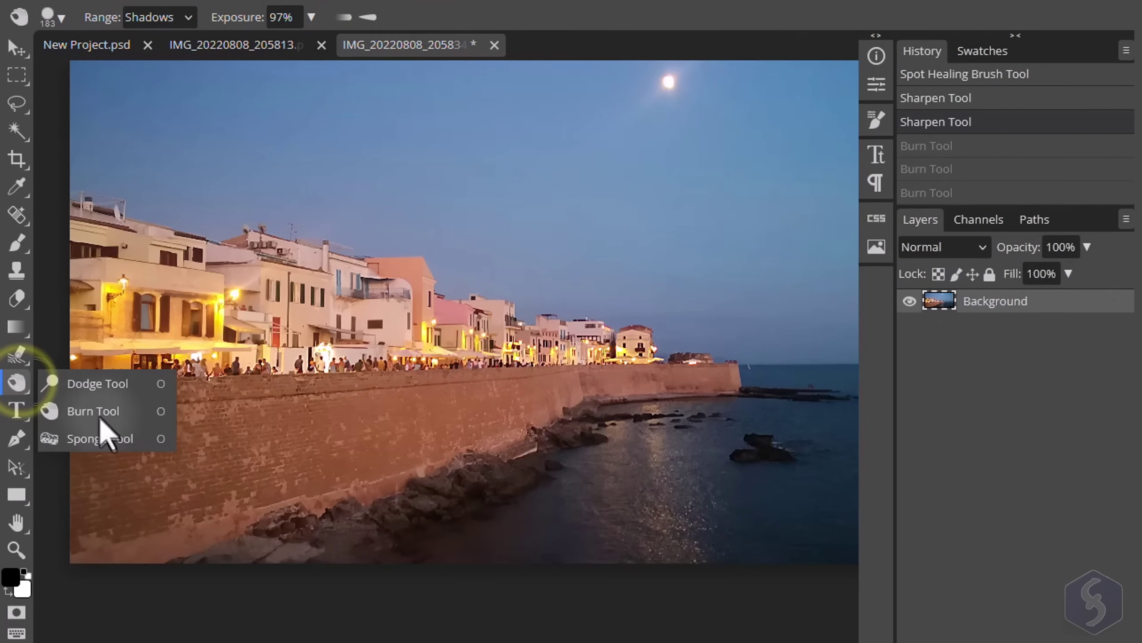
pyautogui.click(100, 438)
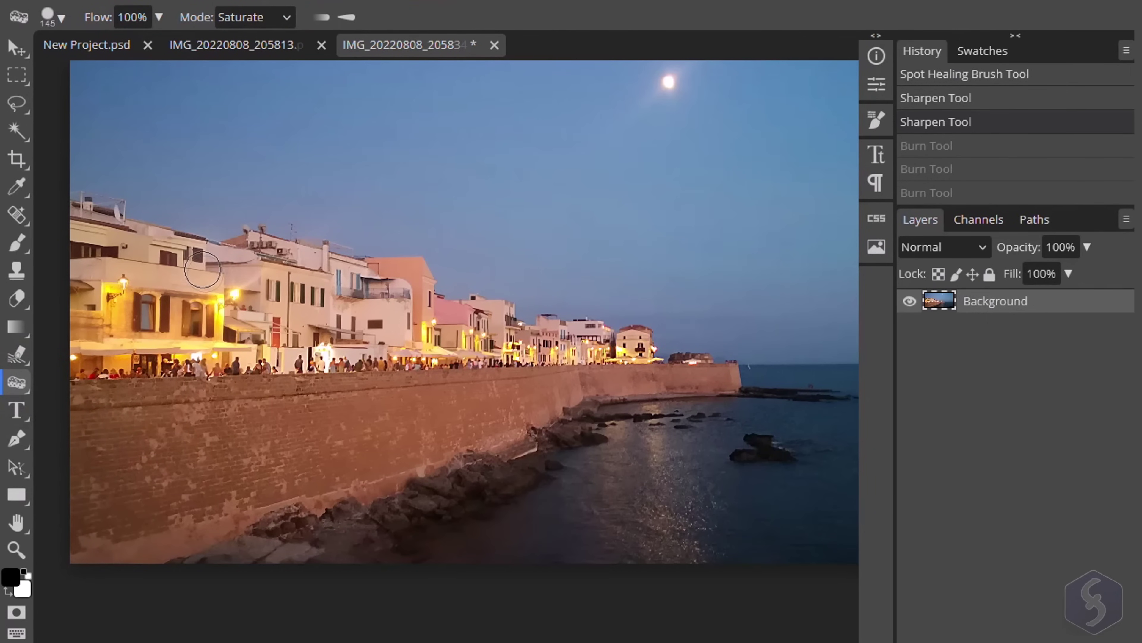
pyautogui.moveTo(198, 270); pyautogui.dragTo(252, 298)
pyautogui.moveTo(312, 342)
pyautogui.mouseDown()
pyautogui.moveTo(416, 341)
pyautogui.moveTo(391, 295)
pyautogui.mouseUp()
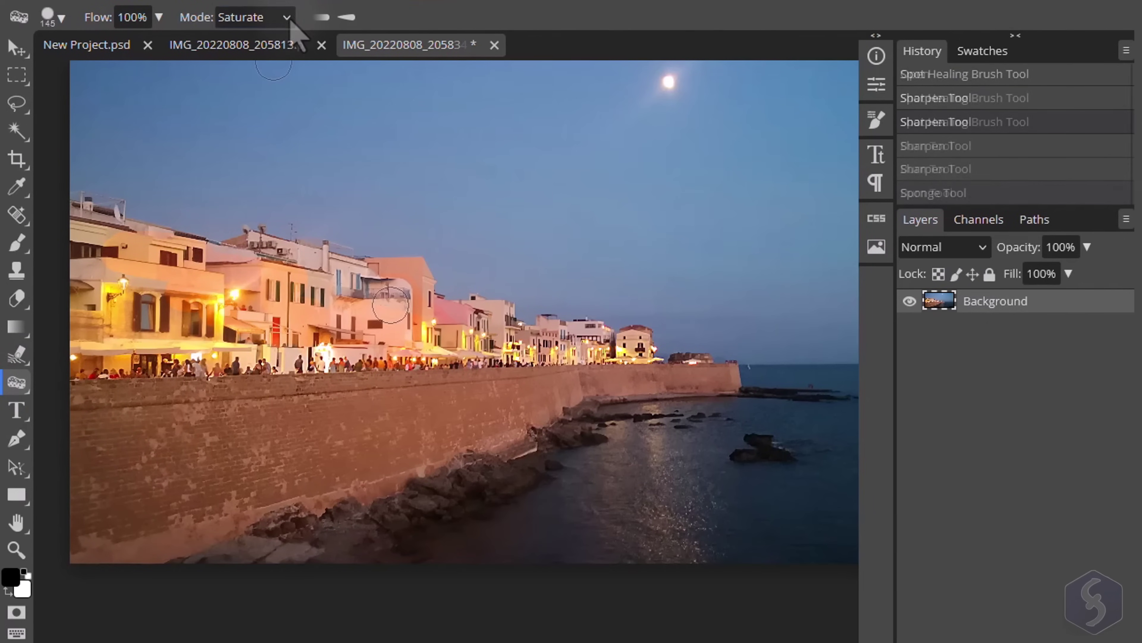
pyautogui.click(285, 17)
pyautogui.click(268, 43)
pyautogui.moveTo(487, 272)
pyautogui.mouseDown()
pyautogui.moveTo(472, 319)
pyautogui.moveTo(621, 344)
pyautogui.moveTo(791, 351)
pyautogui.mouseUp()
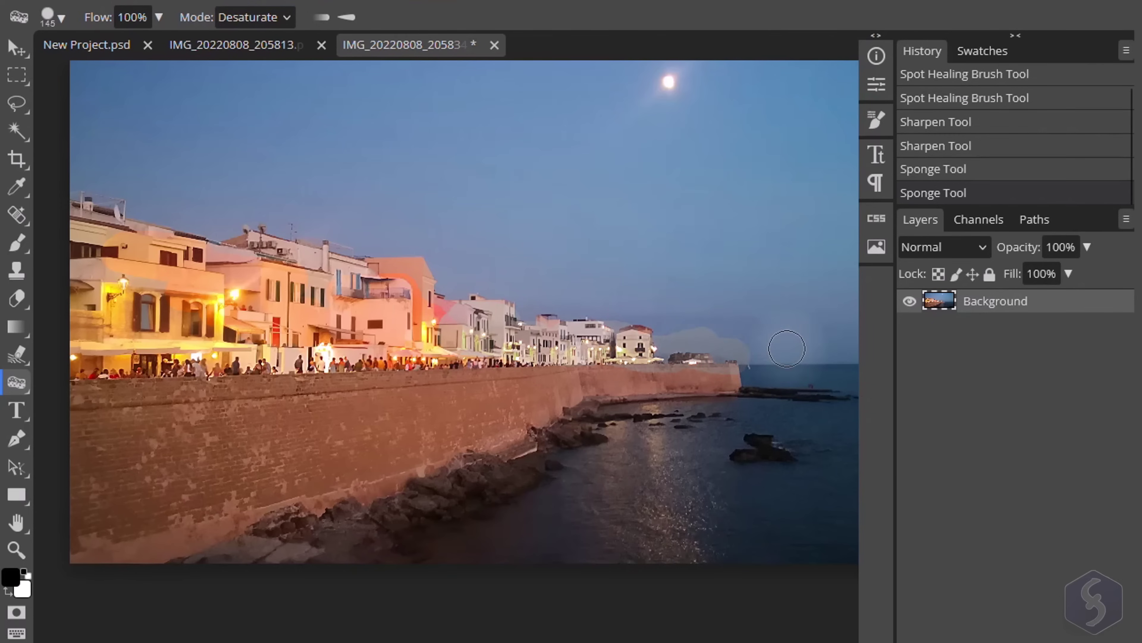
# Step: Undo the sponge strokes and hand-paint 'Wow!' in black on the sky with the Brush Tool
pyautogui.hotkey('ctrl', 'z')
pyautogui.hotkey('ctrl', 'z')
pyautogui.click(18, 244)
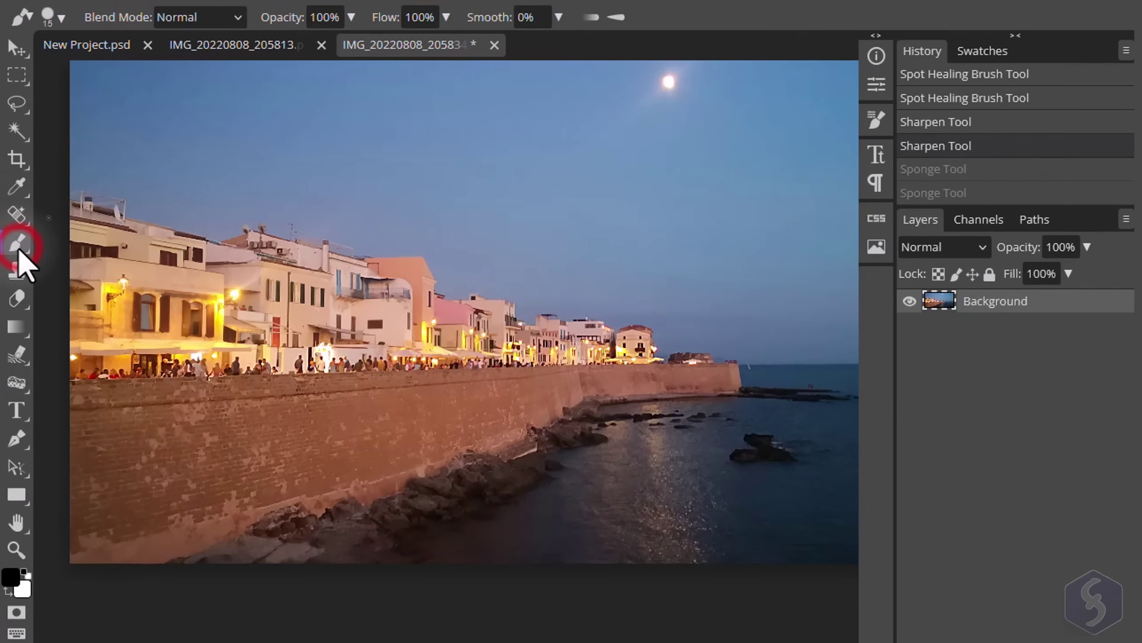
pyautogui.rightClick(17, 245)
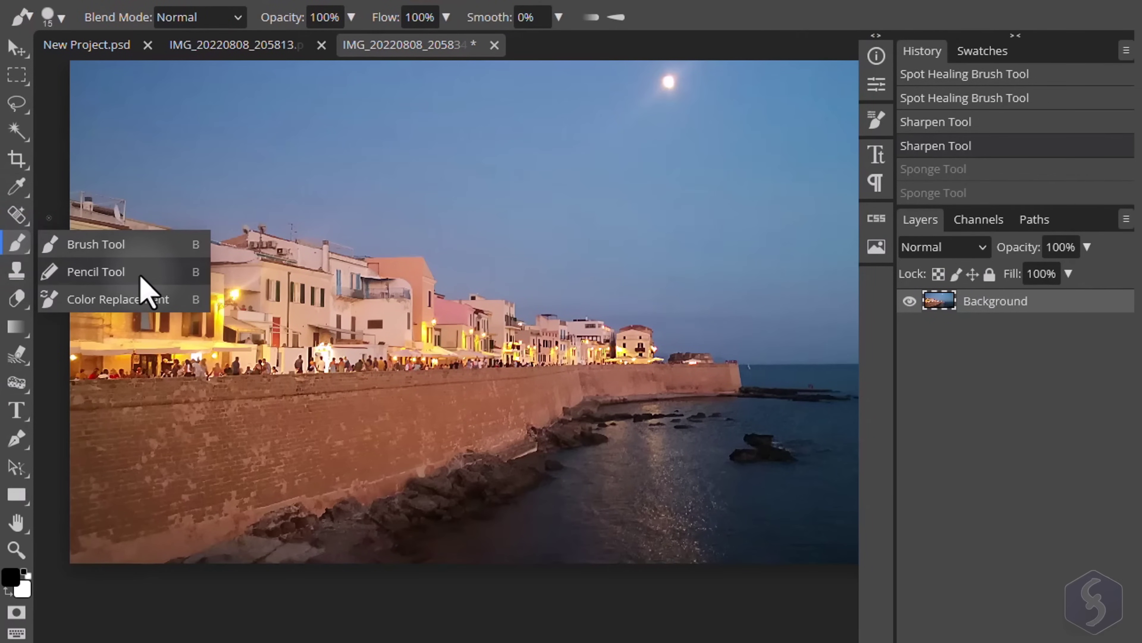
pyautogui.click(139, 244)
pyautogui.moveTo(342, 143)
pyautogui.mouseDown()
pyautogui.moveTo(366, 152)
pyautogui.moveTo(416, 126)
pyautogui.mouseUp()
pyautogui.moveTo(463, 151)
pyautogui.mouseDown()
pyautogui.moveTo(434, 159)
pyautogui.moveTo(466, 153)
pyautogui.mouseUp()
pyautogui.moveTo(480, 152)
pyautogui.mouseDown()
pyautogui.moveTo(485, 178)
pyautogui.moveTo(537, 151)
pyautogui.mouseUp()
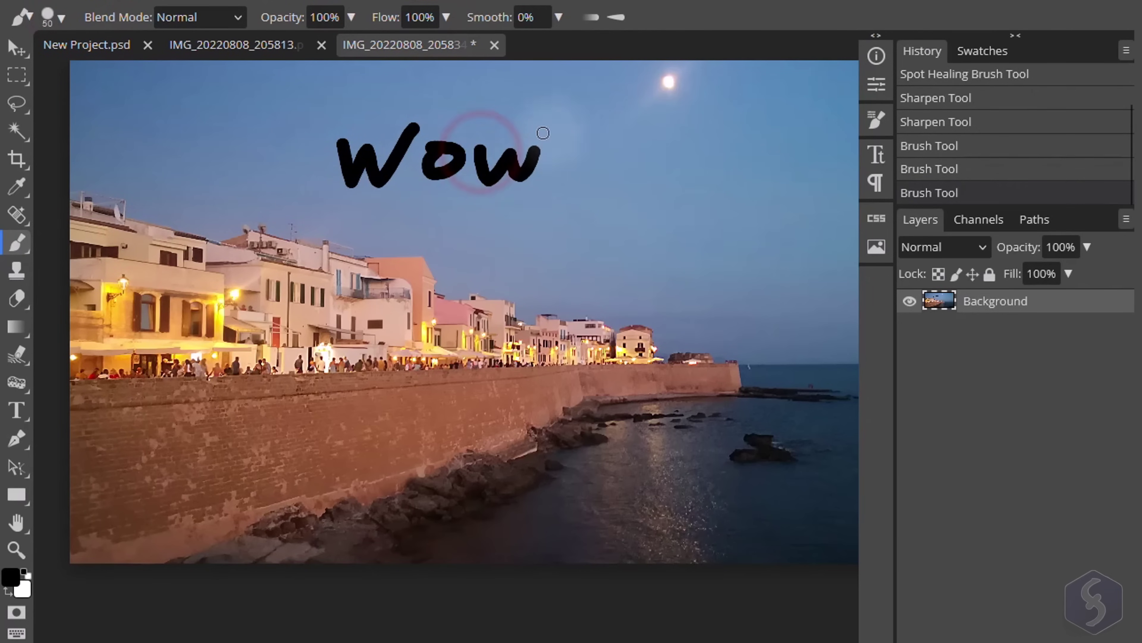
pyautogui.moveTo(580, 114); pyautogui.dragTo(568, 159)
pyautogui.click(563, 177)
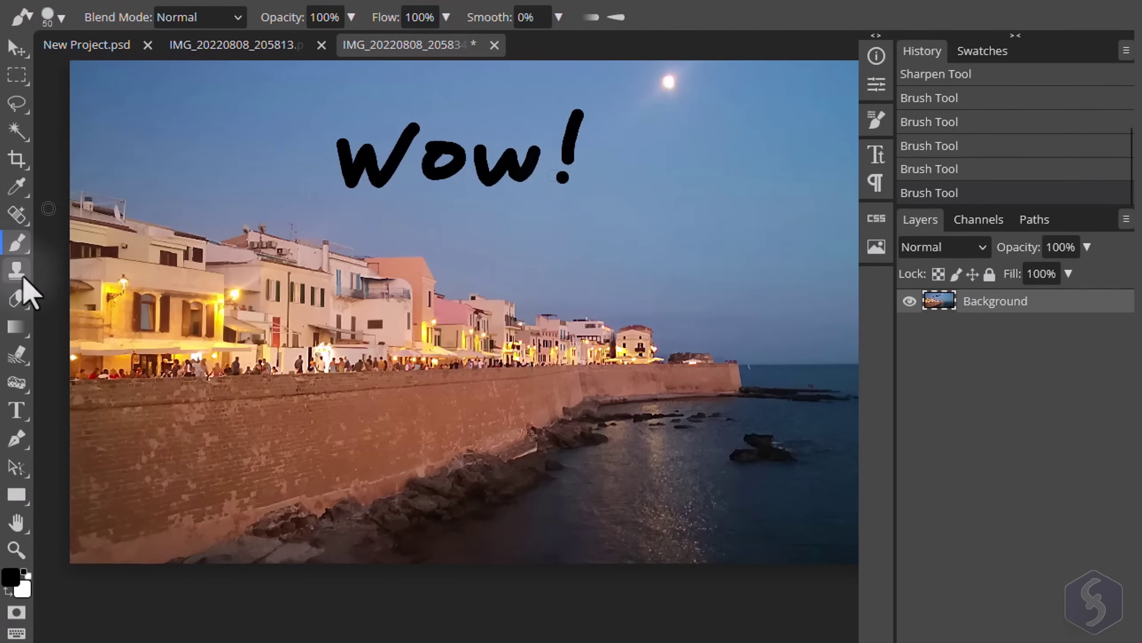
# Step: Pick blue as the paint colour and brush a wavy underline beneath Wow!
pyautogui.click(13, 578)
pyautogui.click(265, 217)
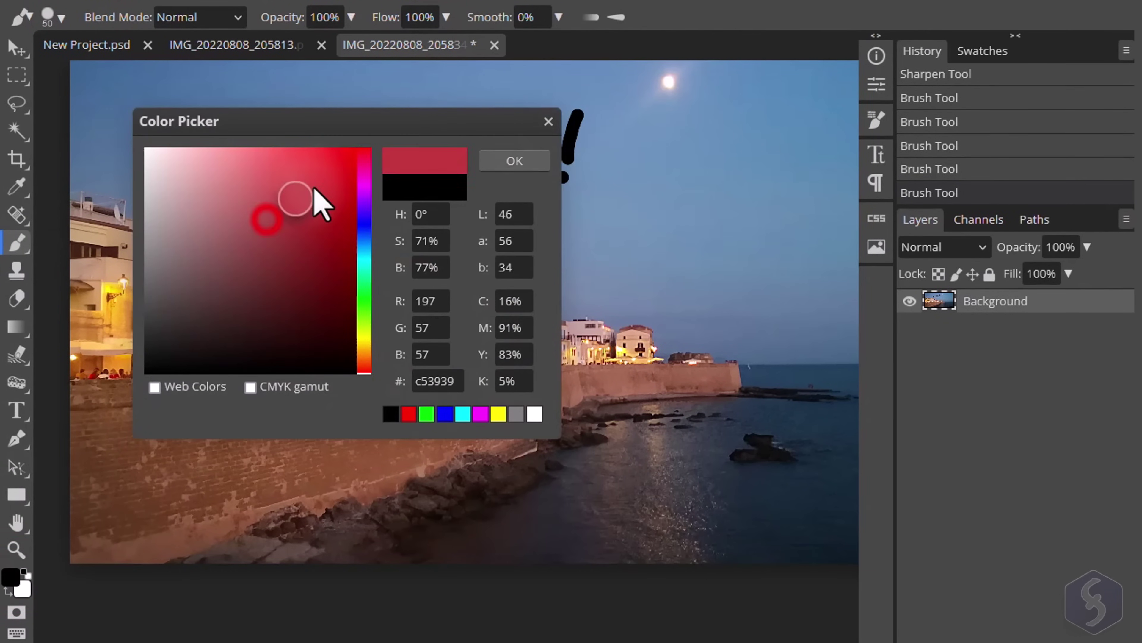
pyautogui.click(360, 220)
pyautogui.click(534, 157)
pyautogui.moveTo(362, 206)
pyautogui.mouseDown()
pyautogui.moveTo(421, 196)
pyautogui.moveTo(589, 204)
pyautogui.mouseUp()
# Step: Try a thin brush and then the 99 px preset for a second wave, undoing both attempts
pyautogui.click(65, 17)
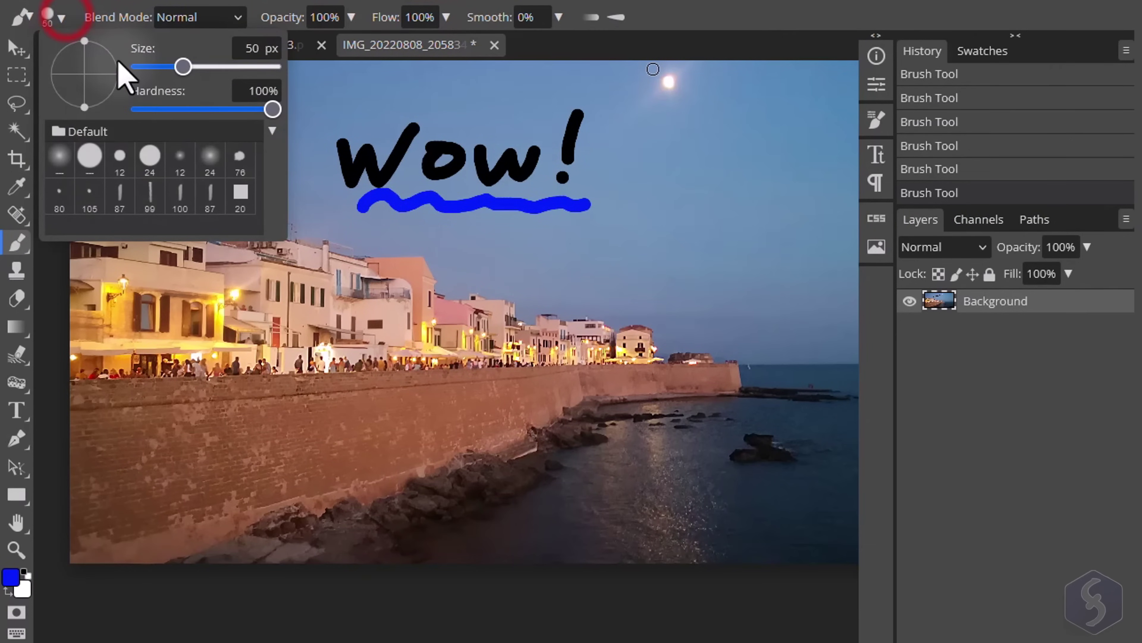
pyautogui.moveTo(153, 68); pyautogui.dragTo(155, 68)
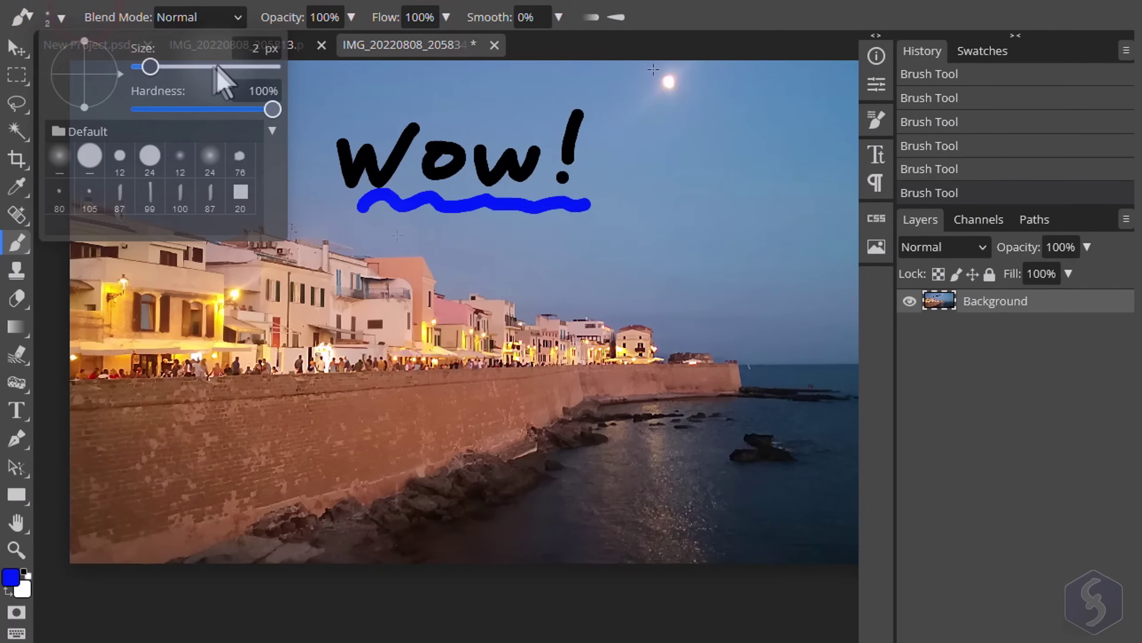
pyautogui.moveTo(367, 225); pyautogui.dragTo(591, 228)
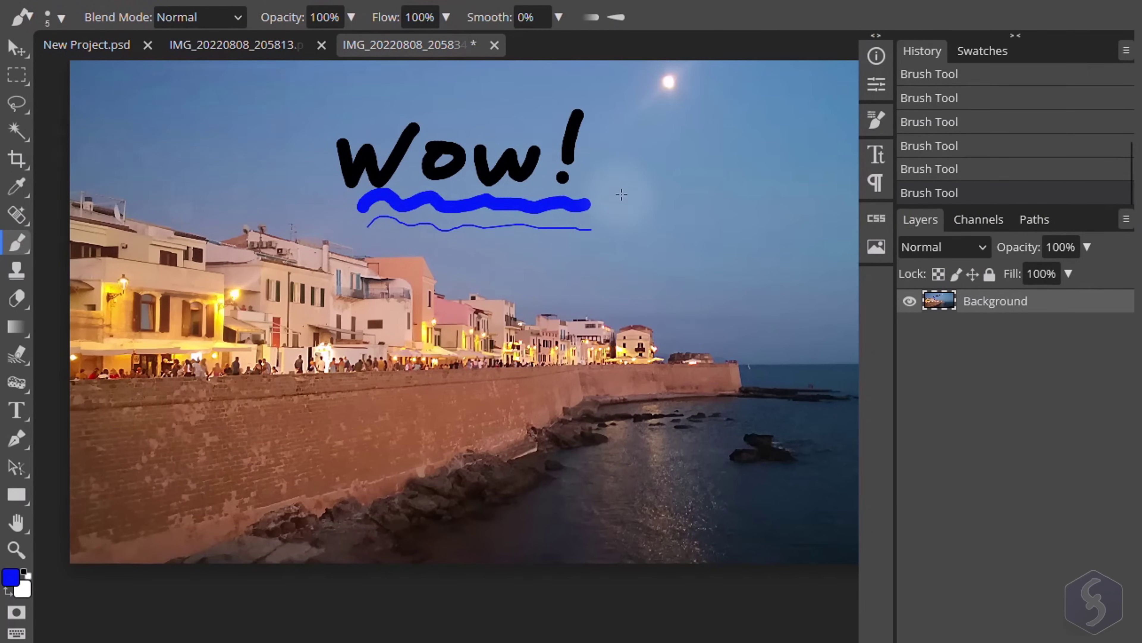
pyautogui.hotkey('ctrl', 'z')
pyautogui.click(61, 17)
pyautogui.click(149, 194)
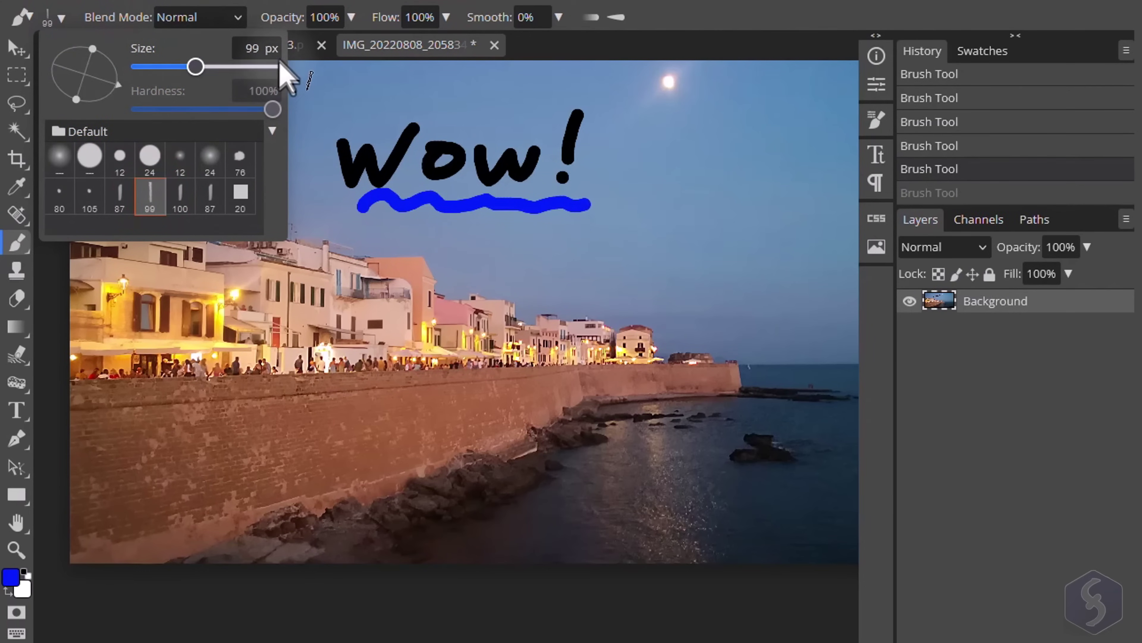
pyautogui.moveTo(357, 236); pyautogui.dragTo(535, 238)
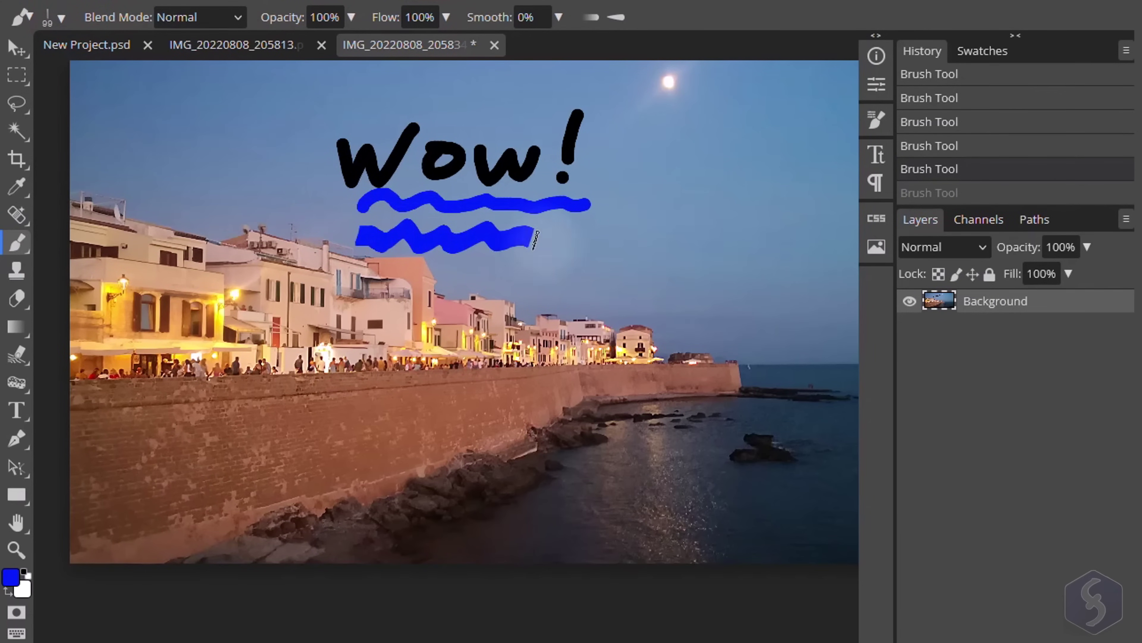
pyautogui.hotkey('ctrl', 'z')
# Step: Lower brush opacity to 39% and flow to 60%, and paint a fainter blue wave below
pyautogui.moveTo(351, 17)
pyautogui.mouseDown()
pyautogui.moveTo(333, 49)
pyautogui.moveTo(297, 47)
pyautogui.mouseUp()
pyautogui.moveTo(446, 17)
pyautogui.mouseDown()
pyautogui.moveTo(446, 57)
pyautogui.moveTo(416, 45)
pyautogui.mouseUp()
pyautogui.moveTo(359, 235); pyautogui.dragTo(594, 238)
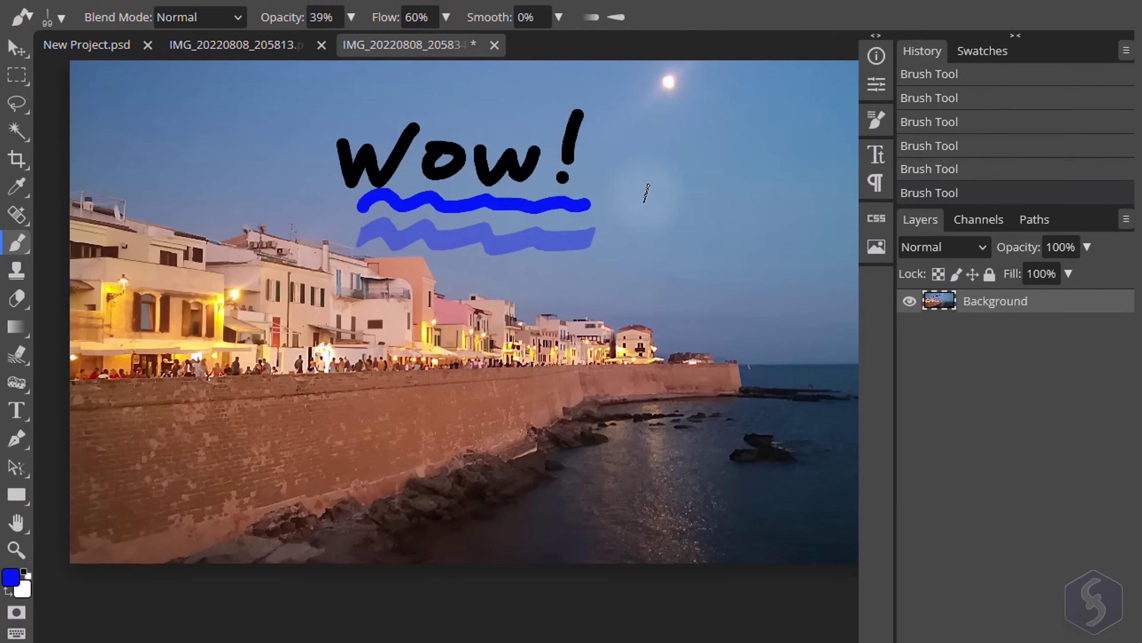
# Step: Turn on Color Dynamics and Scatter in the brush settings
pyautogui.click(876, 121)
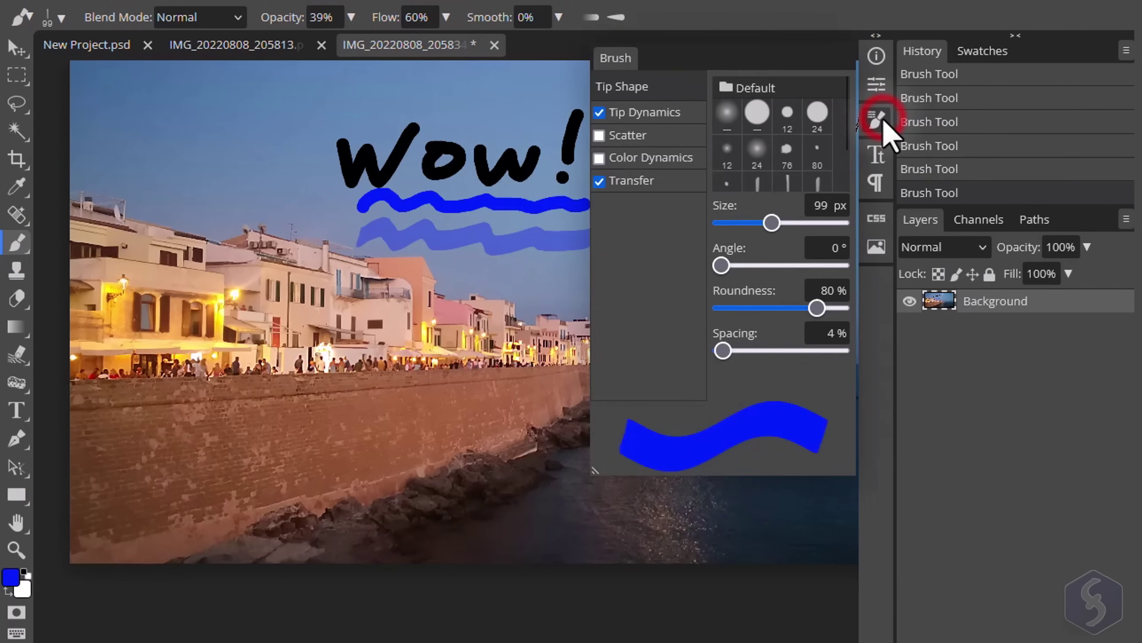
pyautogui.click(599, 157)
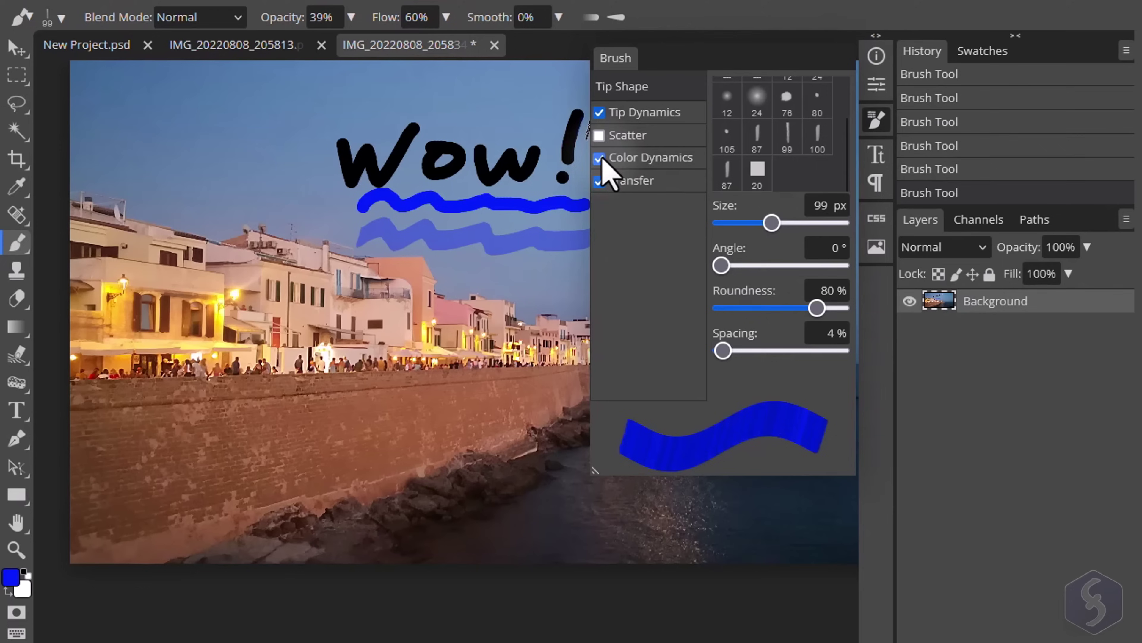
pyautogui.click(600, 135)
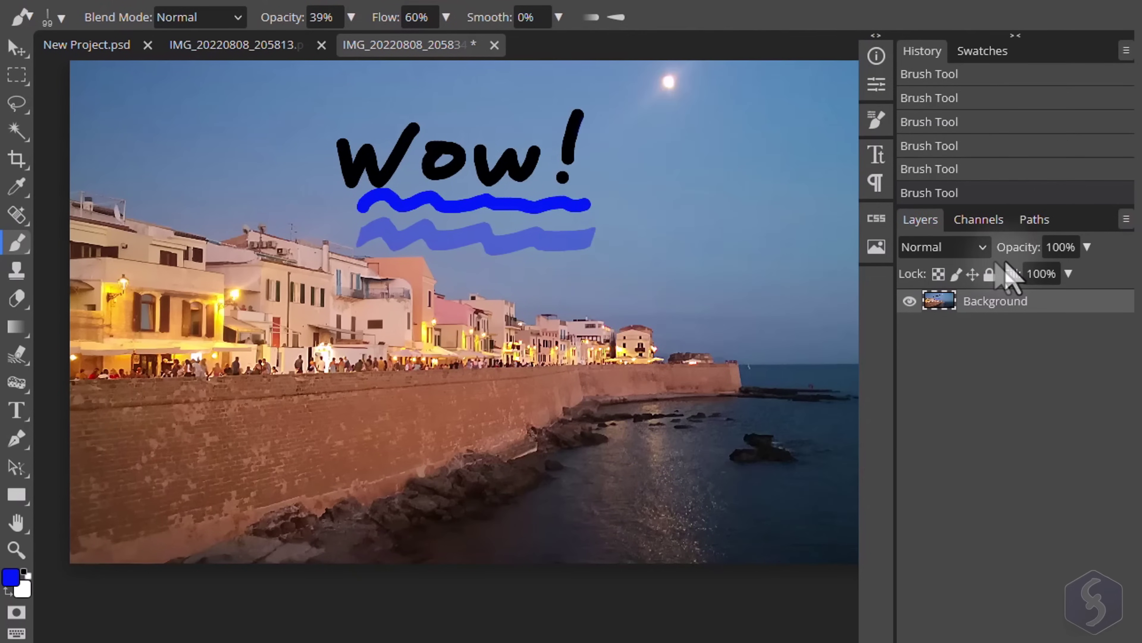
pyautogui.click(909, 300)
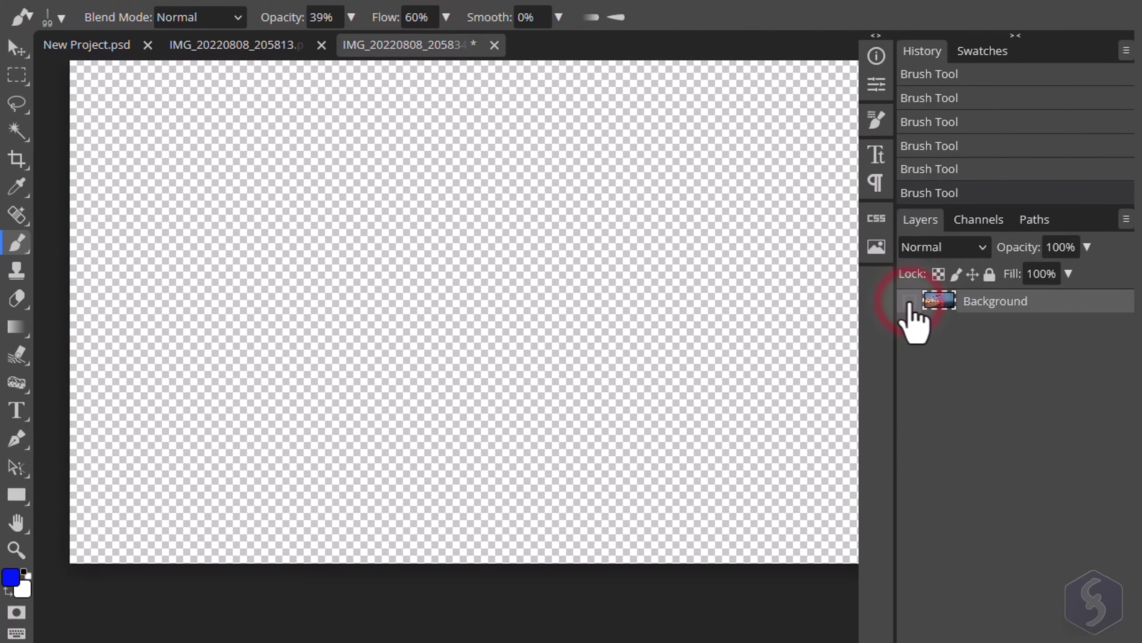
pyautogui.click(909, 301)
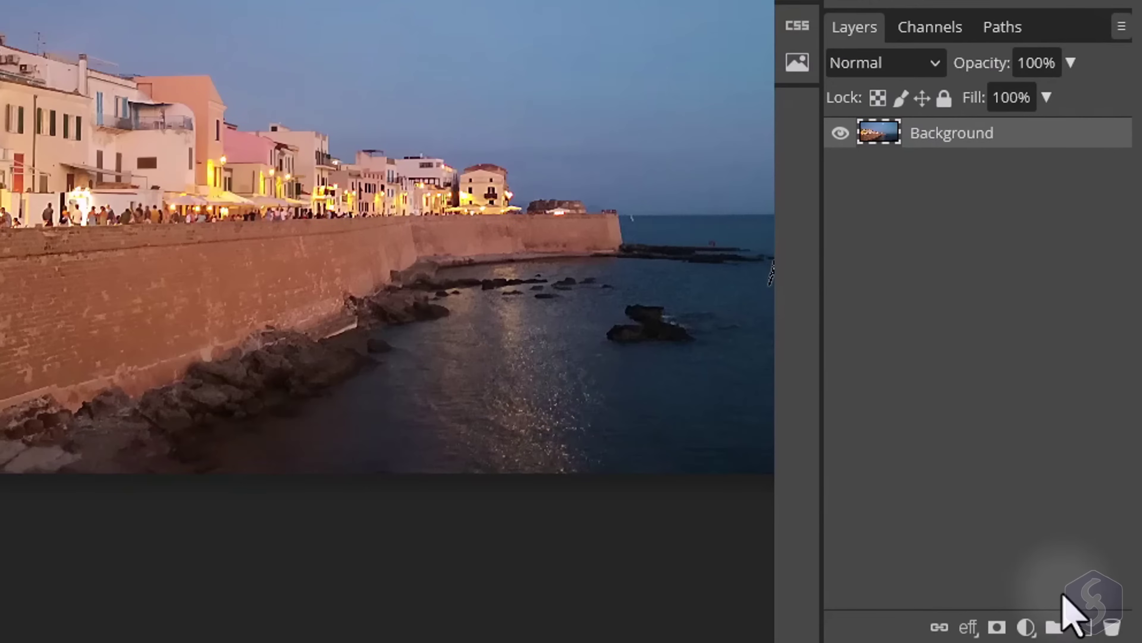
# Step: Add a new Layer 1 and brush the black letters W, O, W on it
pyautogui.click(1083, 626)
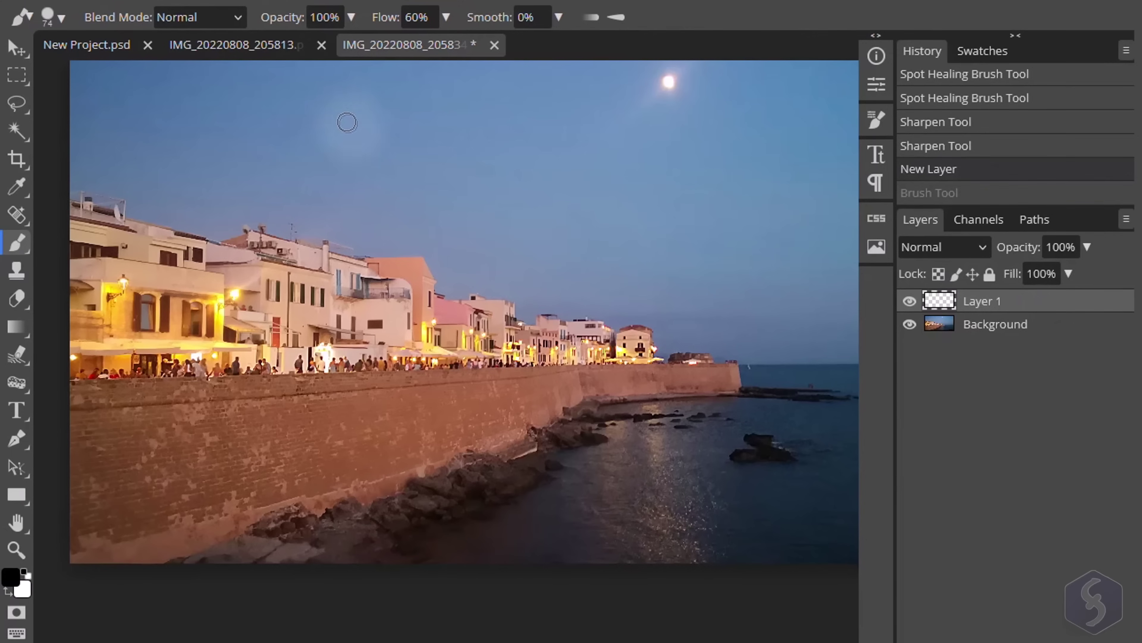
pyautogui.moveTo(325, 123); pyautogui.dragTo(414, 121)
pyautogui.moveTo(472, 122); pyautogui.dragTo(470, 123)
pyautogui.moveTo(527, 134)
pyautogui.mouseDown()
pyautogui.moveTo(563, 143)
pyautogui.moveTo(624, 126)
pyautogui.mouseUp()
pyautogui.click(910, 323)
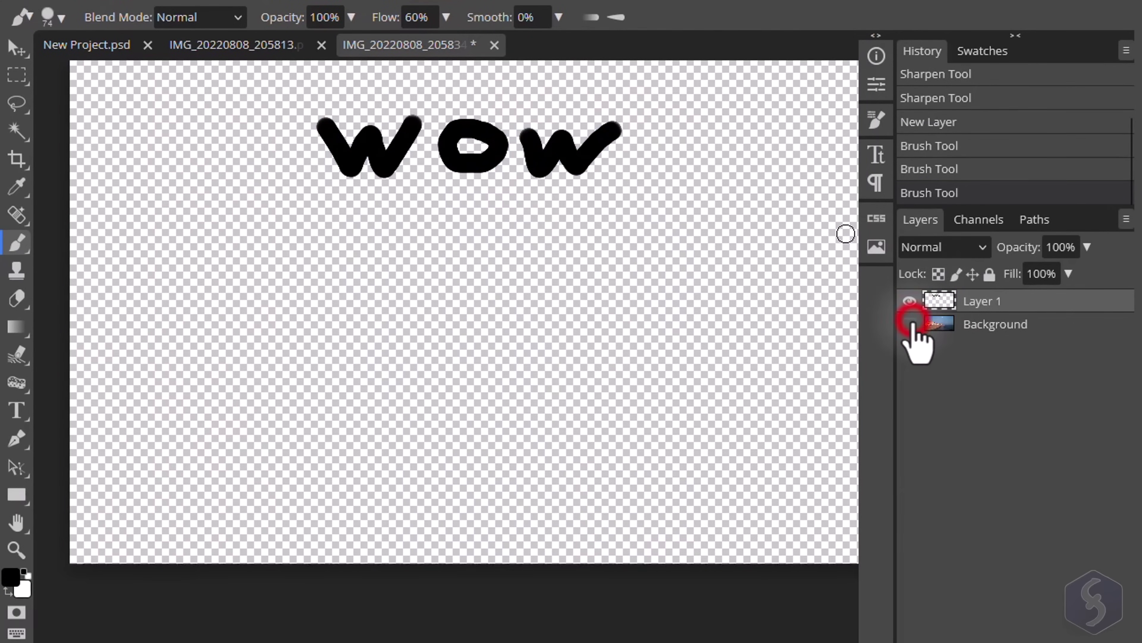
pyautogui.click(909, 324)
pyautogui.click(910, 301)
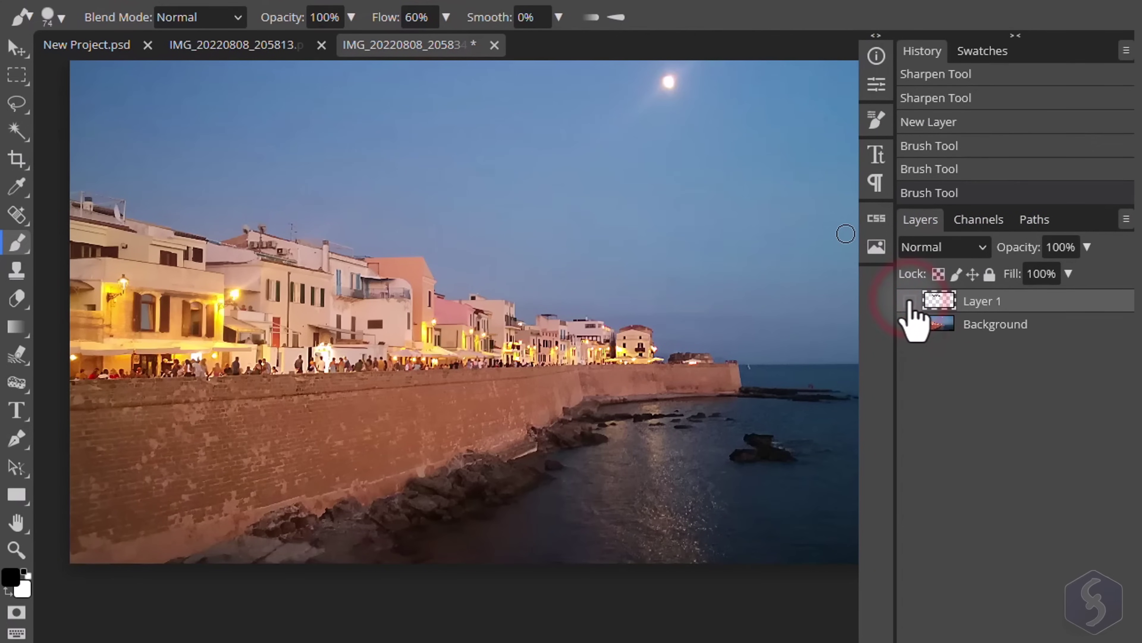
pyautogui.click(909, 300)
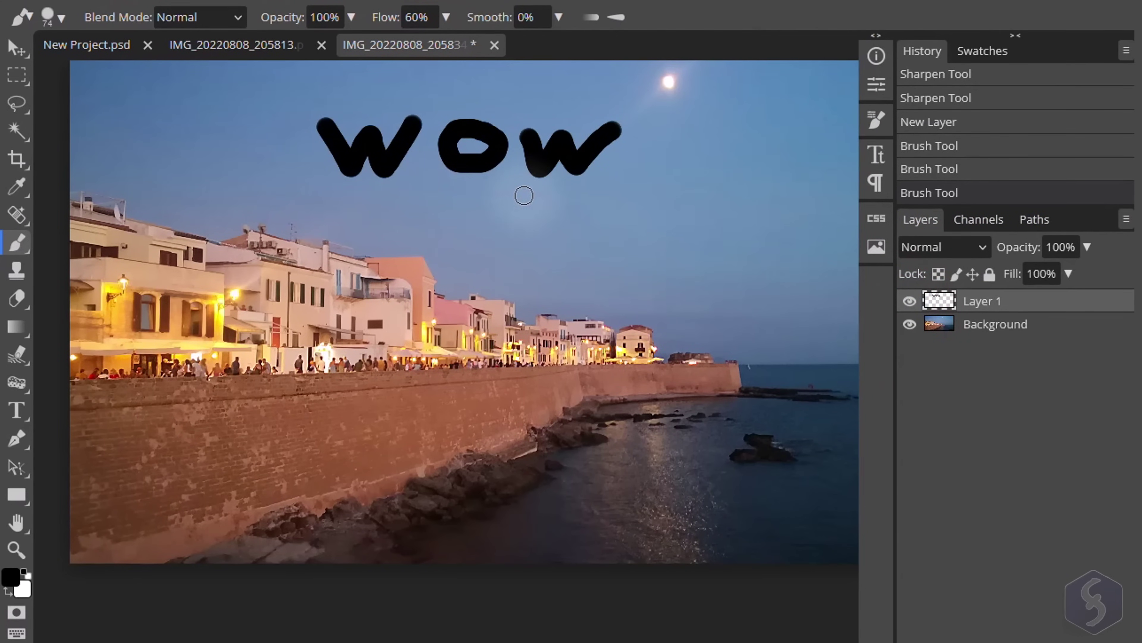
# Step: Hide the WOW layer, then try a black-to-transparent gradient layer and delete it
pyautogui.hotkey('ctrl', ',')
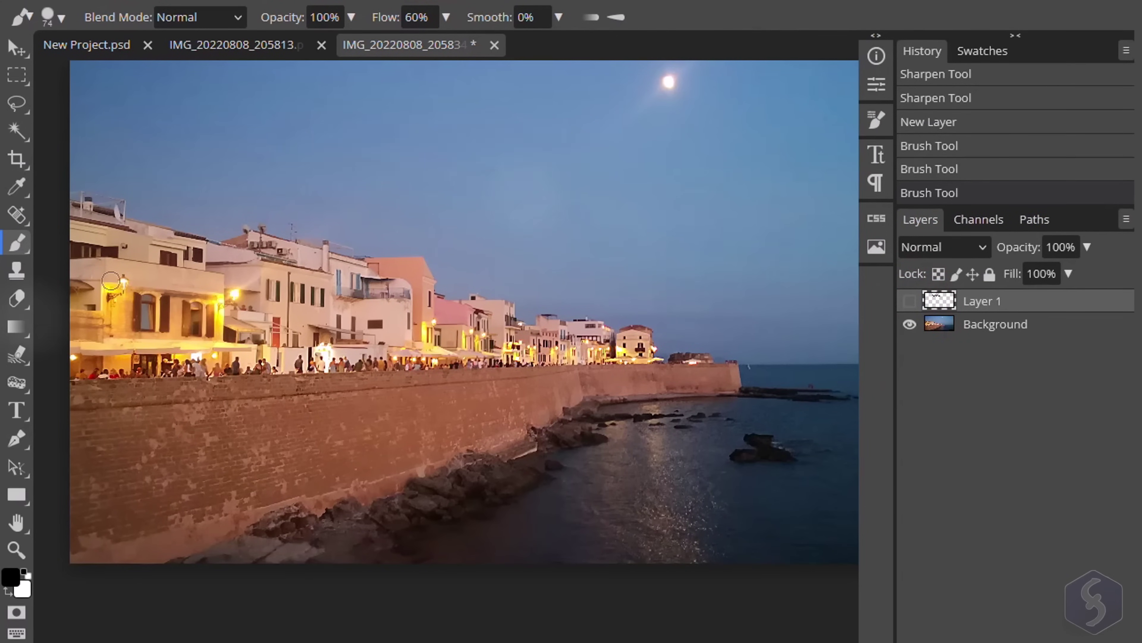
pyautogui.click(9, 335)
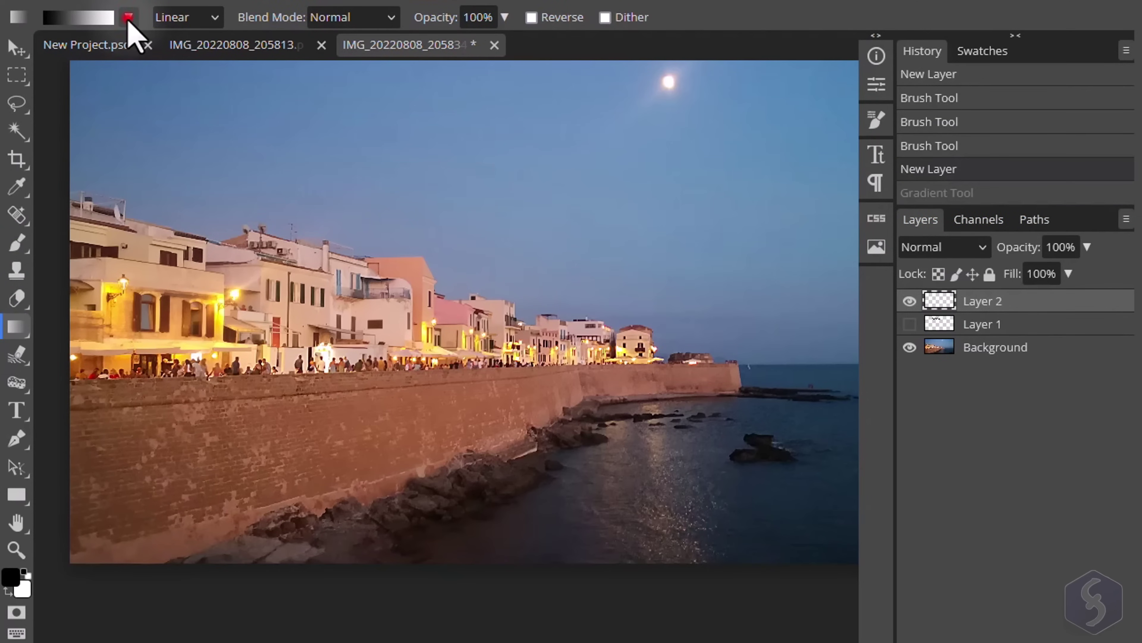
pyautogui.click(128, 18)
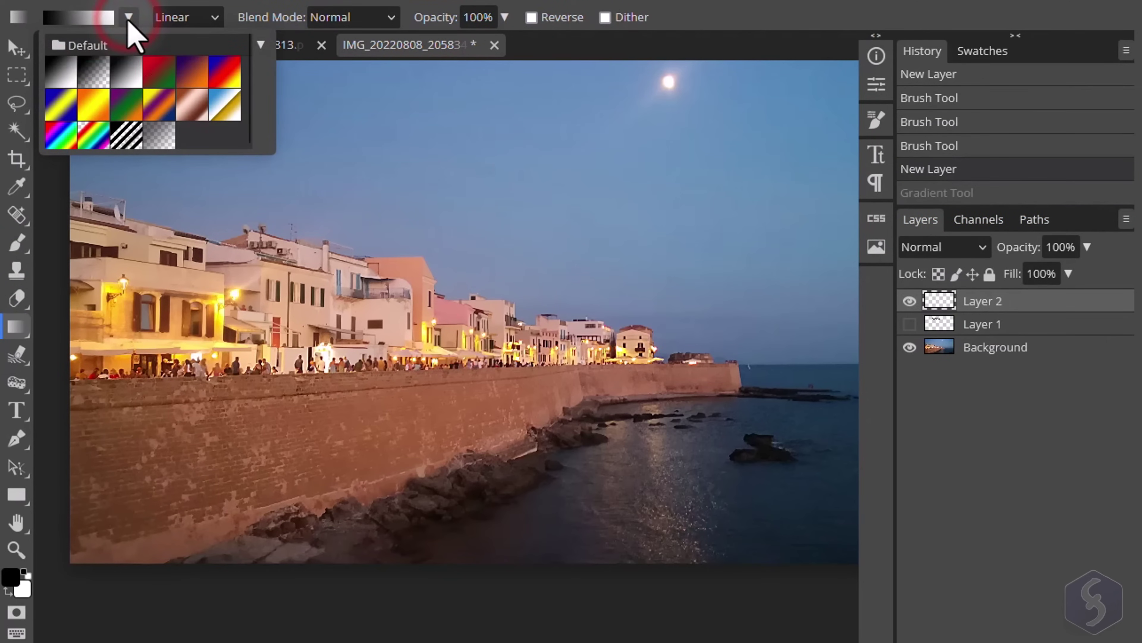
pyautogui.click(96, 68)
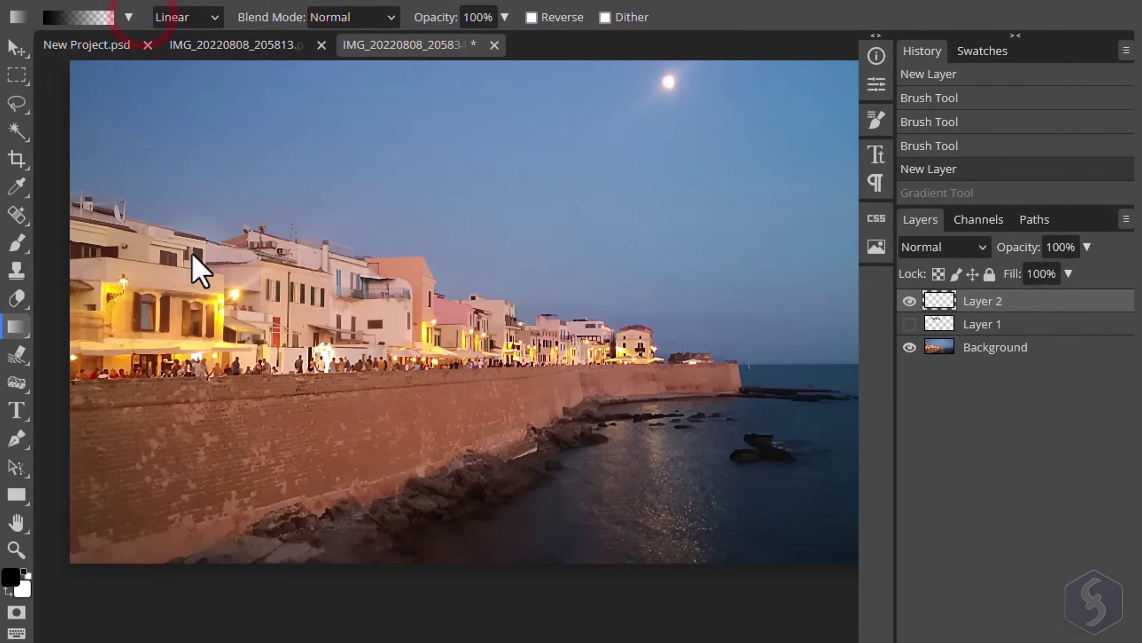
pyautogui.moveTo(141, 499); pyautogui.dragTo(769, 144)
pyautogui.click(909, 300)
pyautogui.press('Delete')
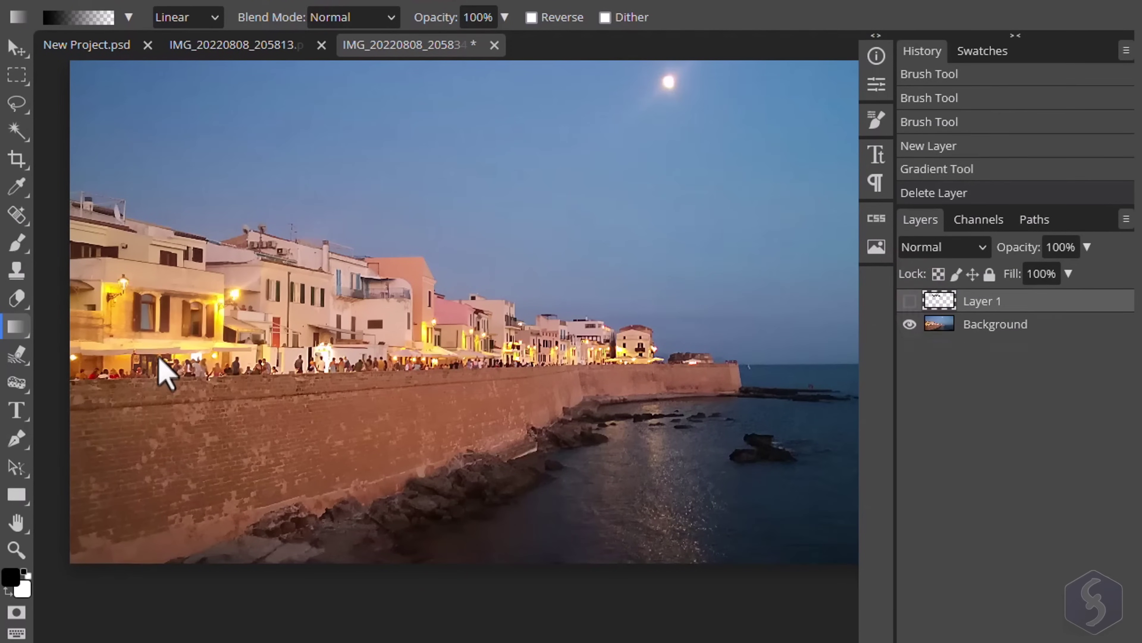
# Step: Erase a patch of upper-left sky from the Background photo with the plain Eraser
pyautogui.click(20, 299)
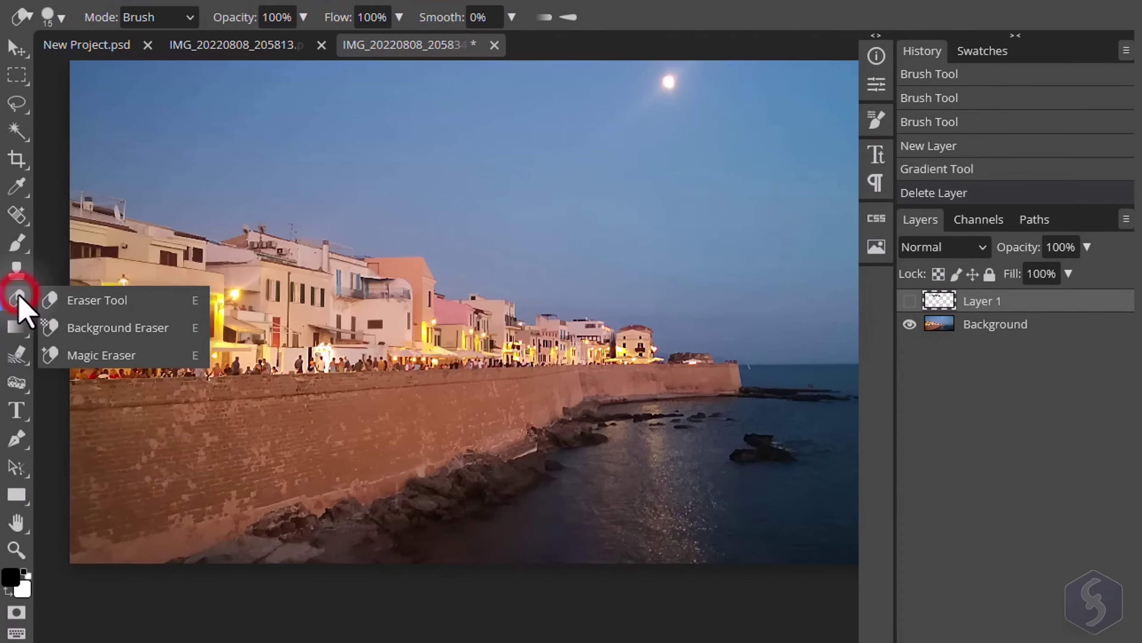
pyautogui.click(102, 301)
pyautogui.moveTo(71, 82)
pyautogui.mouseDown()
pyautogui.moveTo(244, 96)
pyautogui.moveTo(102, 137)
pyautogui.moveTo(298, 166)
pyautogui.moveTo(284, 174)
pyautogui.moveTo(324, 183)
pyautogui.moveTo(471, 191)
pyautogui.mouseUp()
# Step: Fade out the upper parts of the WOW letters on their layer
pyautogui.click(909, 301)
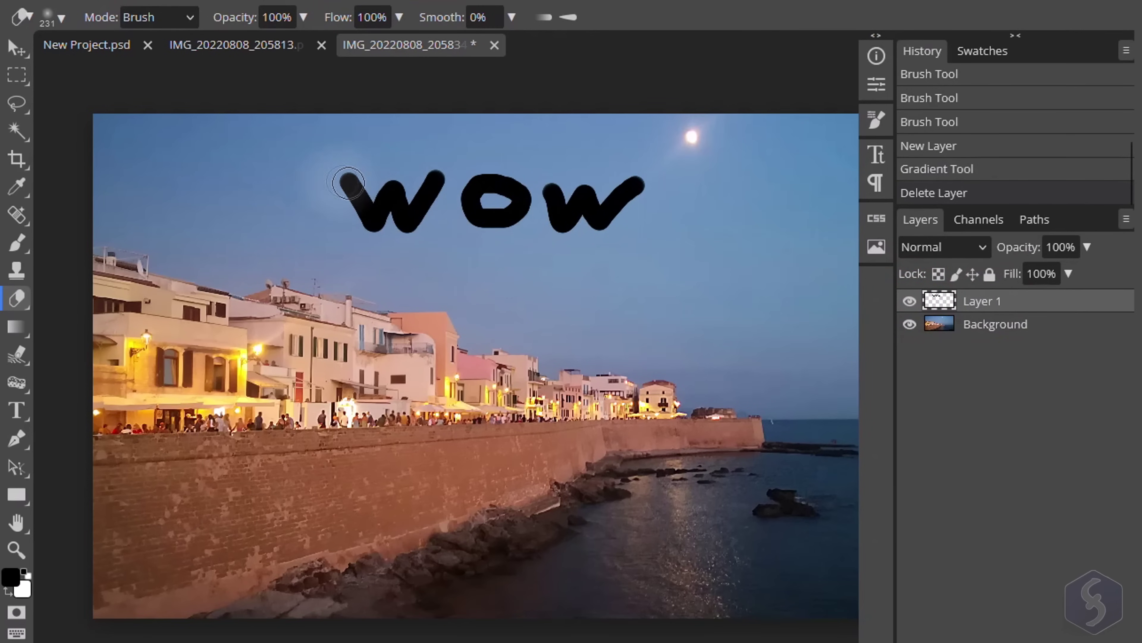
pyautogui.moveTo(349, 182)
pyautogui.mouseDown()
pyautogui.moveTo(332, 178)
pyautogui.moveTo(683, 189)
pyautogui.moveTo(357, 247)
pyautogui.mouseUp()
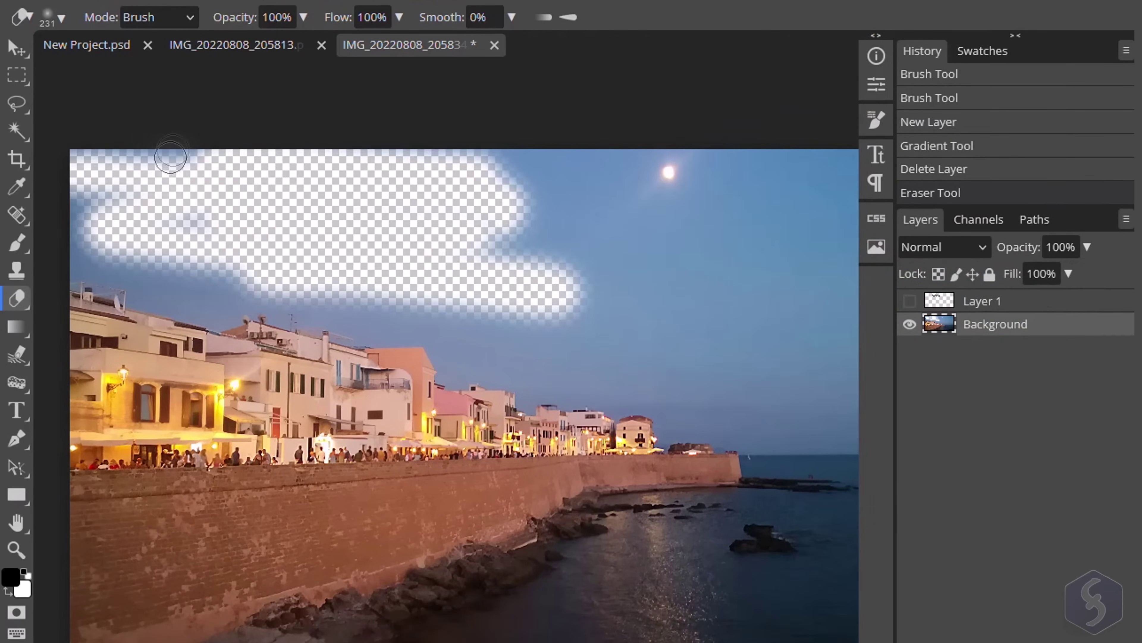
pyautogui.scroll(4, 245, 227)
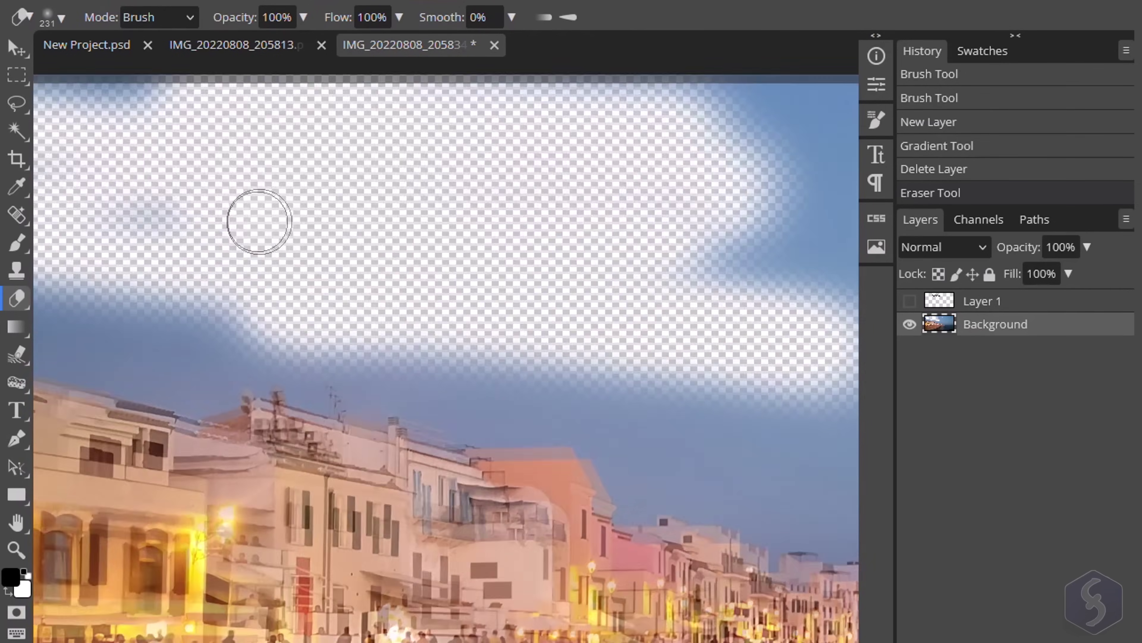
pyautogui.scroll(3, 259, 222)
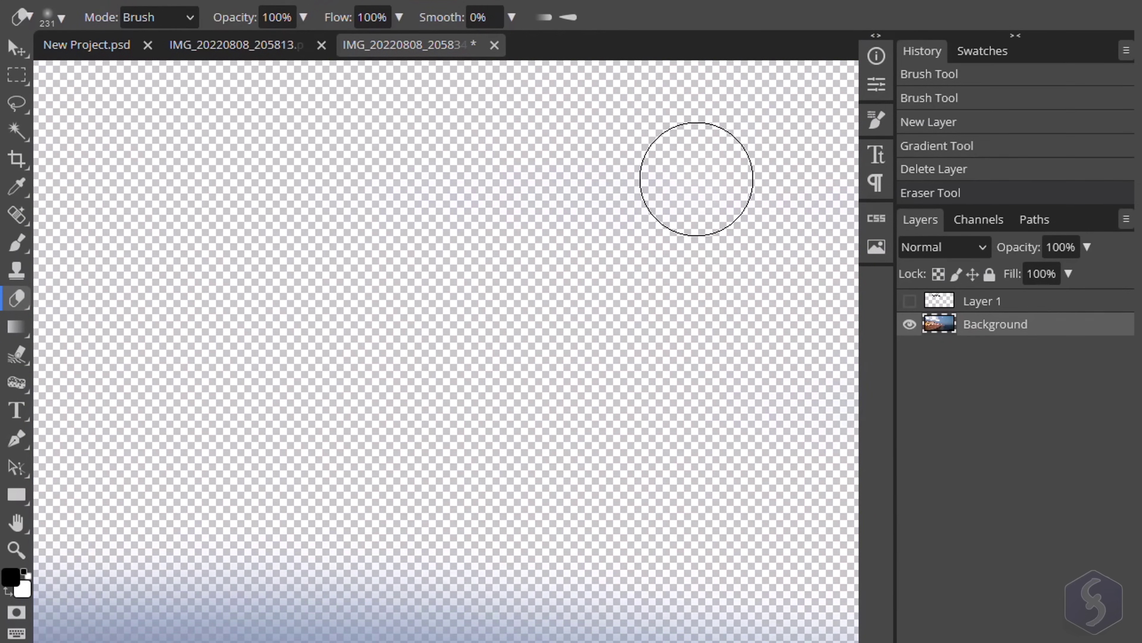
pyautogui.scroll(-8, 319, 148)
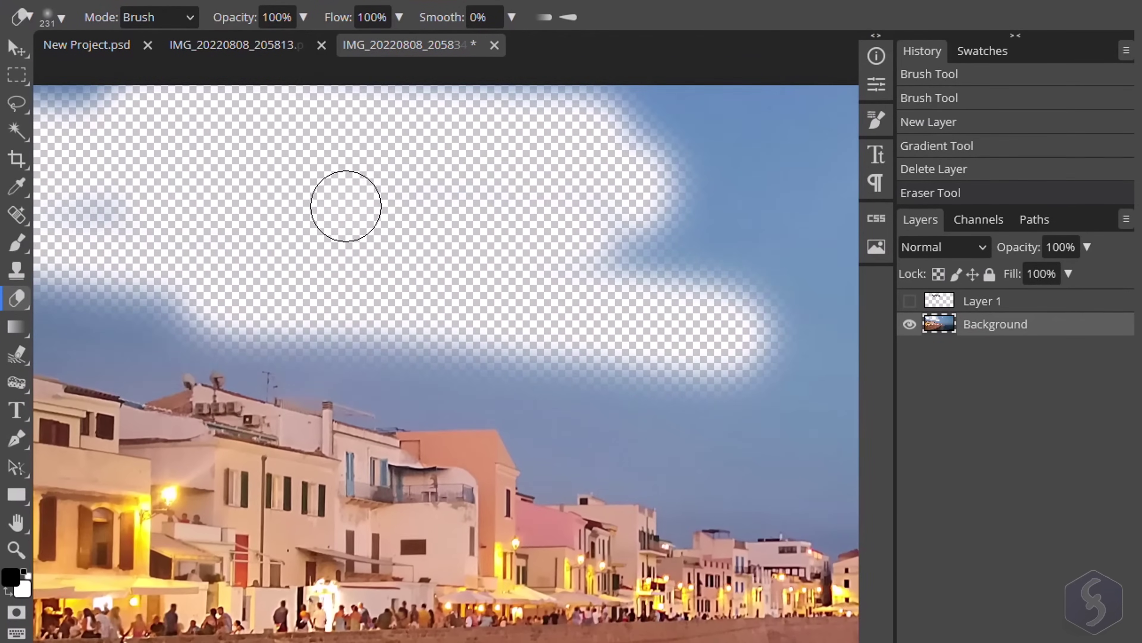
pyautogui.scroll(-2, 369, 188)
pyautogui.scroll(3, 362, 191)
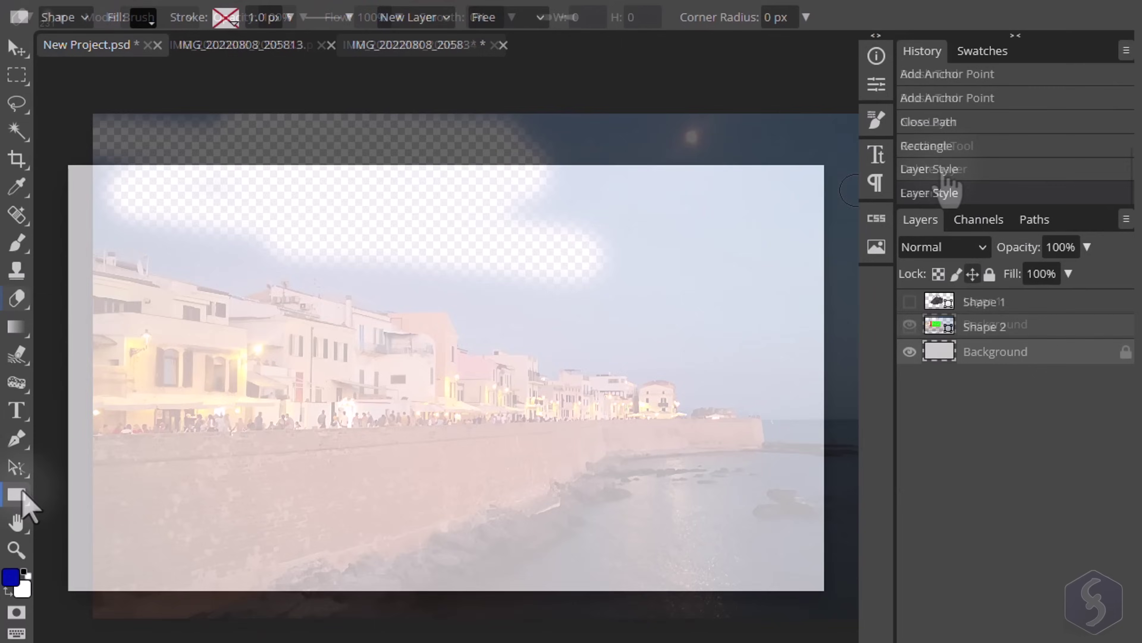
# Step: Draw a black custom triangle shape and nudge its right tip outward
pyautogui.click(18, 495)
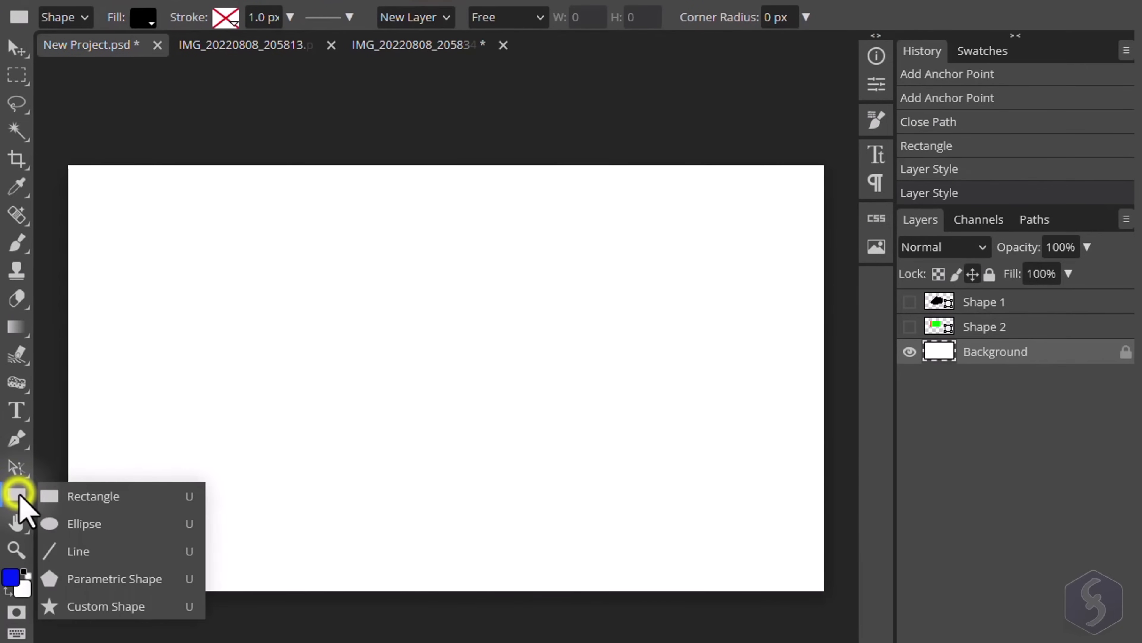
pyautogui.click(123, 607)
pyautogui.moveTo(294, 403); pyautogui.dragTo(433, 221)
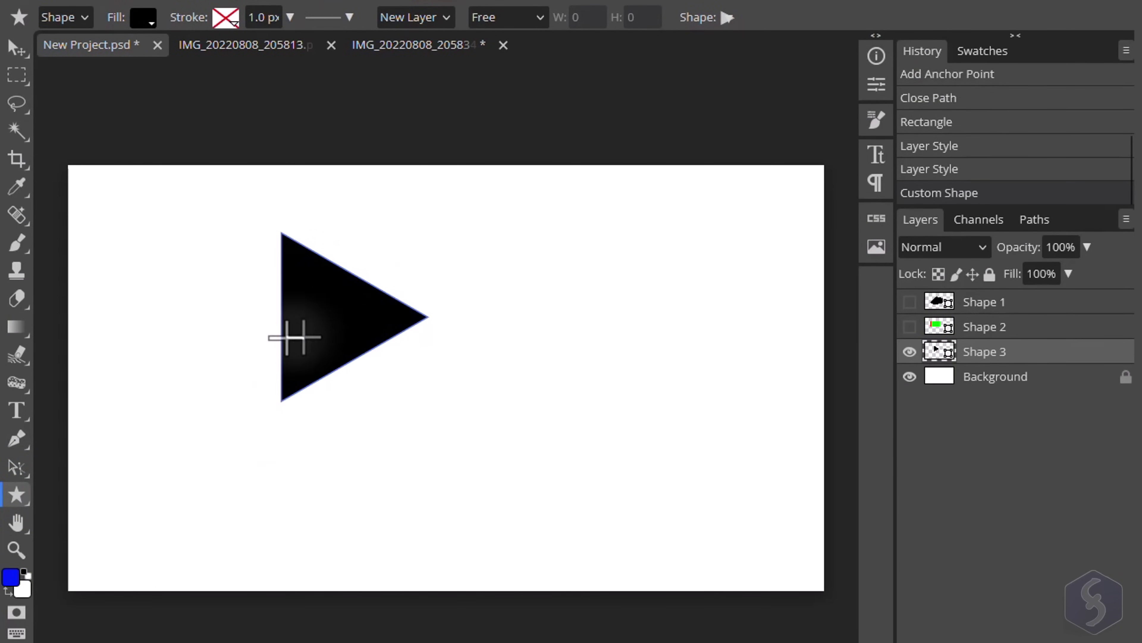
pyautogui.click(17, 435)
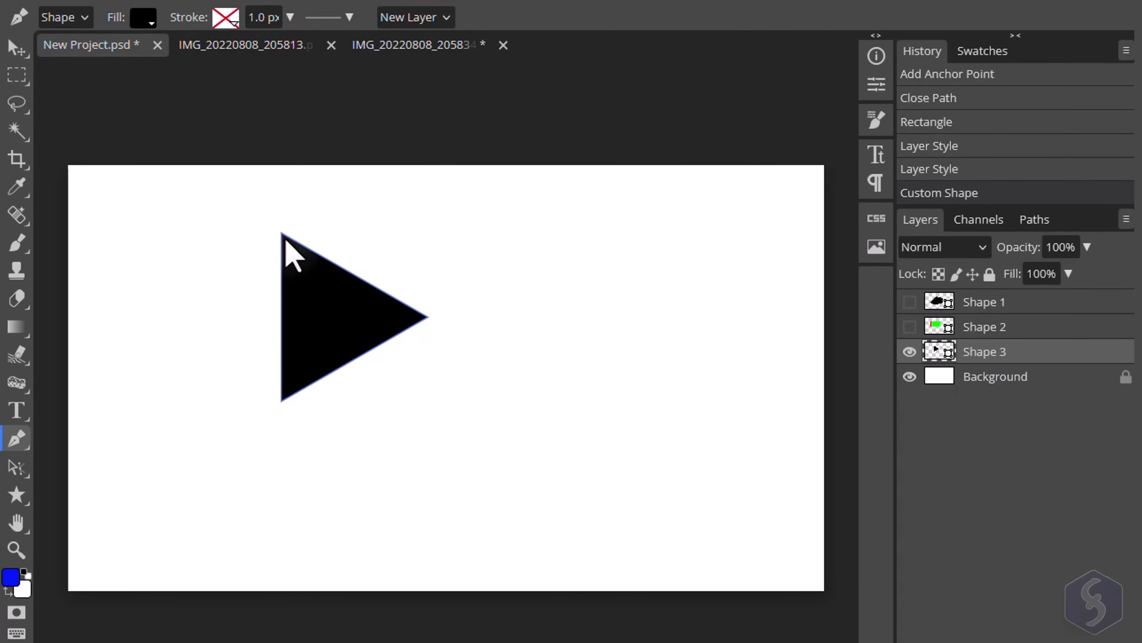
pyautogui.moveTo(429, 317); pyautogui.dragTo(435, 367)
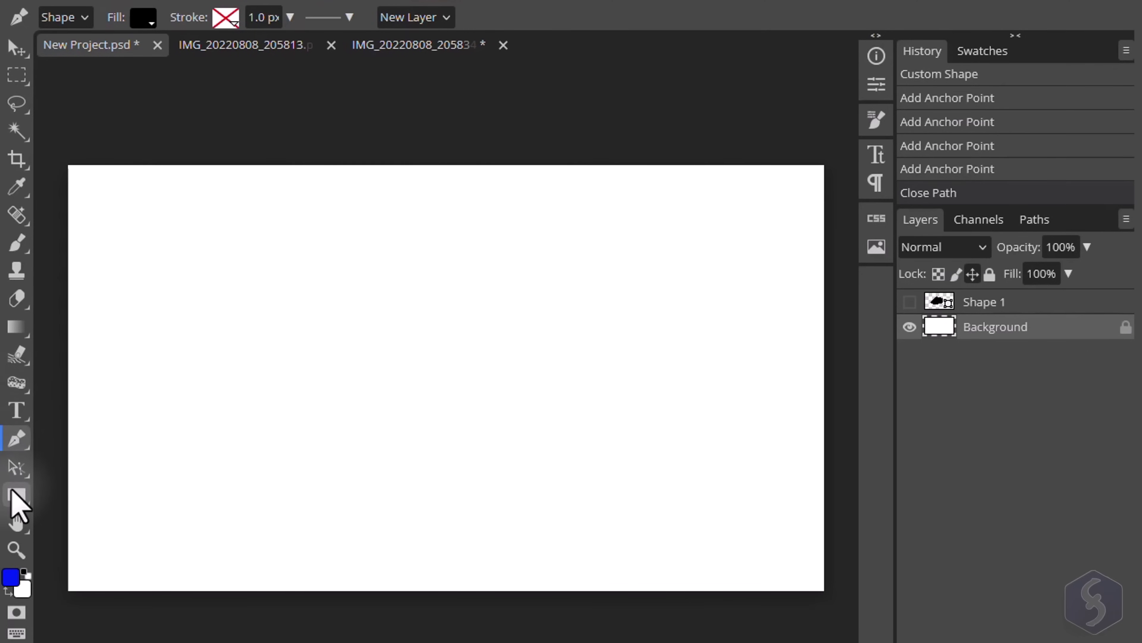
# Step: Draw a black rectangle on the blank canvas
pyautogui.click(15, 496)
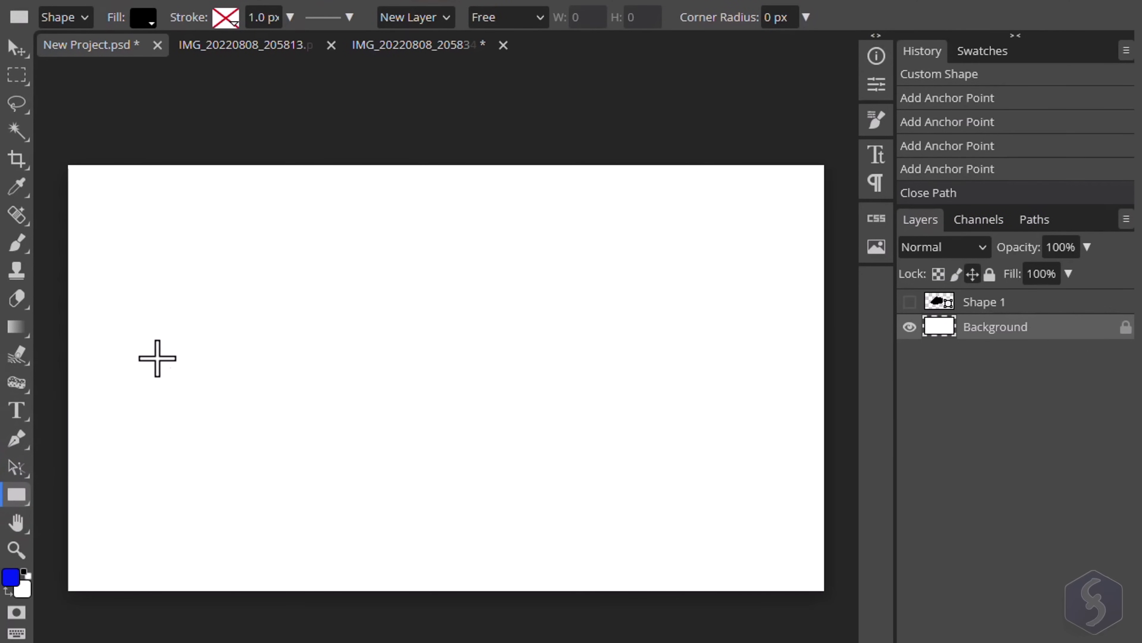
pyautogui.moveTo(210, 247); pyautogui.dragTo(457, 398)
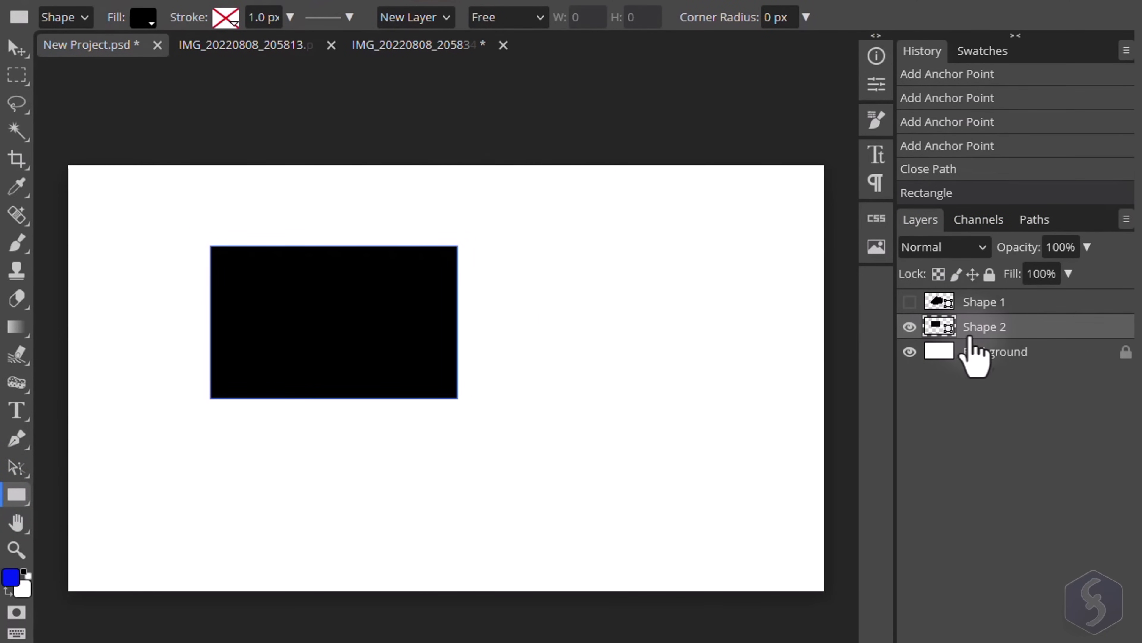
pyautogui.click(909, 327)
pyautogui.click(909, 327)
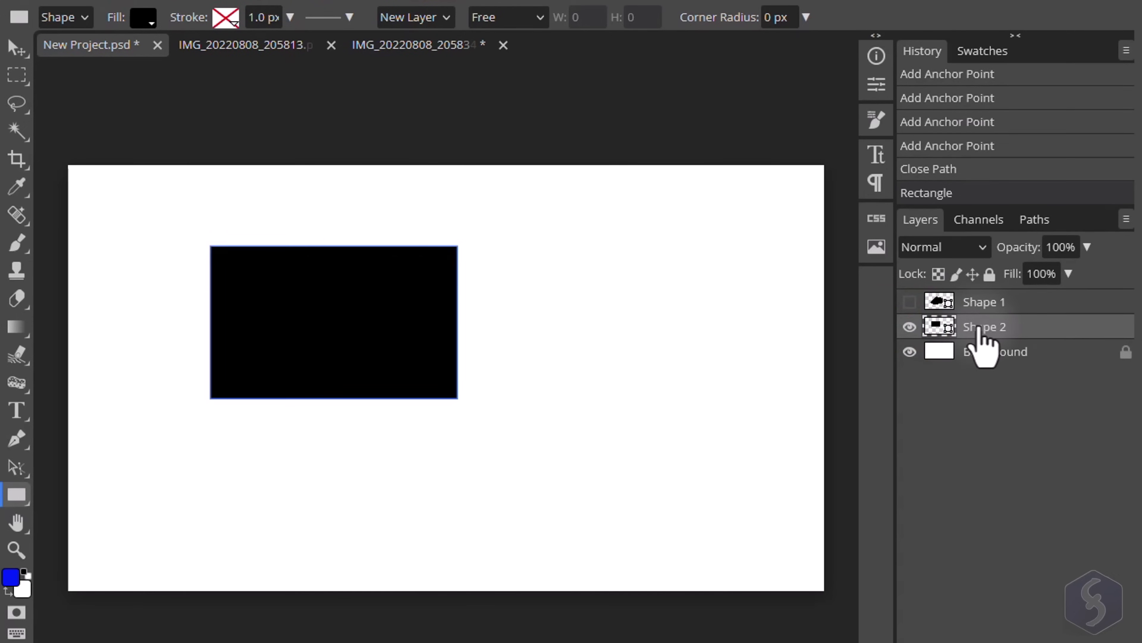
# Step: Fill the rectangle green and give it a 5.7 px red outline
pyautogui.click(144, 18)
pyautogui.click(187, 118)
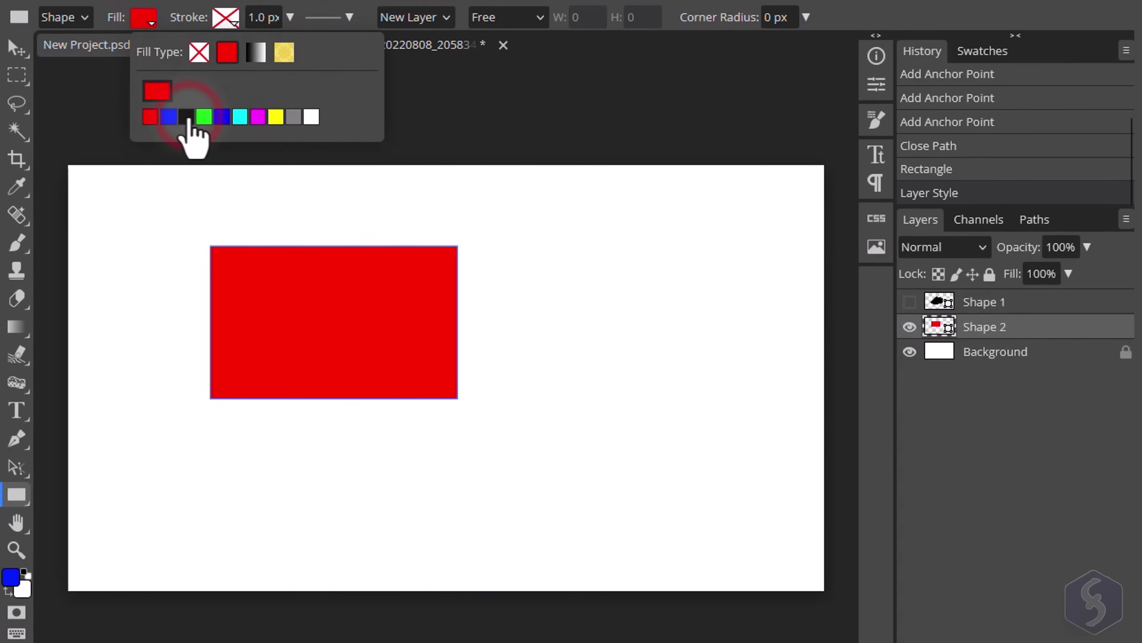
pyautogui.click(203, 117)
pyautogui.click(225, 18)
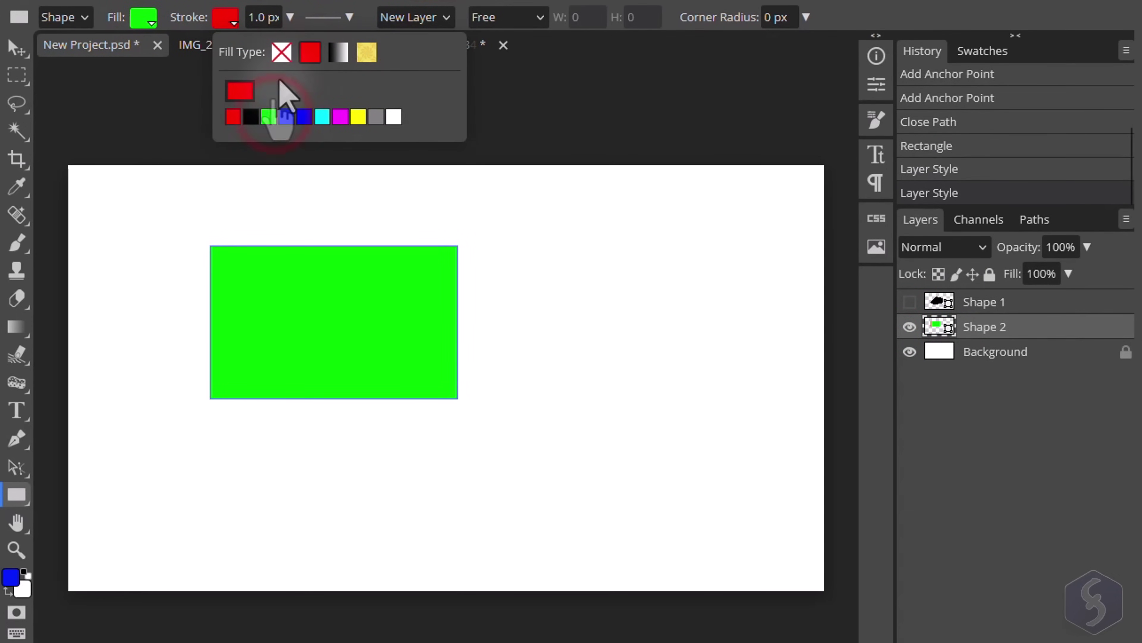
pyautogui.click(290, 17)
pyautogui.moveTo(258, 43)
pyautogui.mouseDown()
pyautogui.moveTo(270, 44)
pyautogui.moveTo(261, 44)
pyautogui.mouseUp()
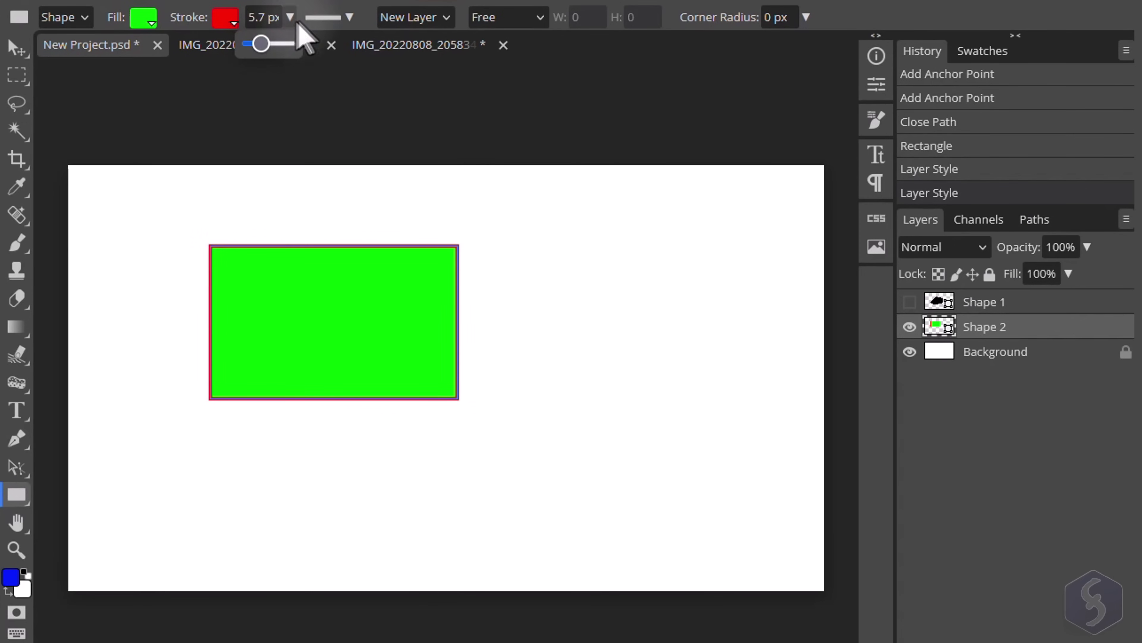
# Step: Try dashed and dotted outlines, keep solid, and rotate the rectangle to 34.2°
pyautogui.click(350, 17)
pyautogui.click(379, 184)
pyautogui.click(427, 185)
pyautogui.click(330, 184)
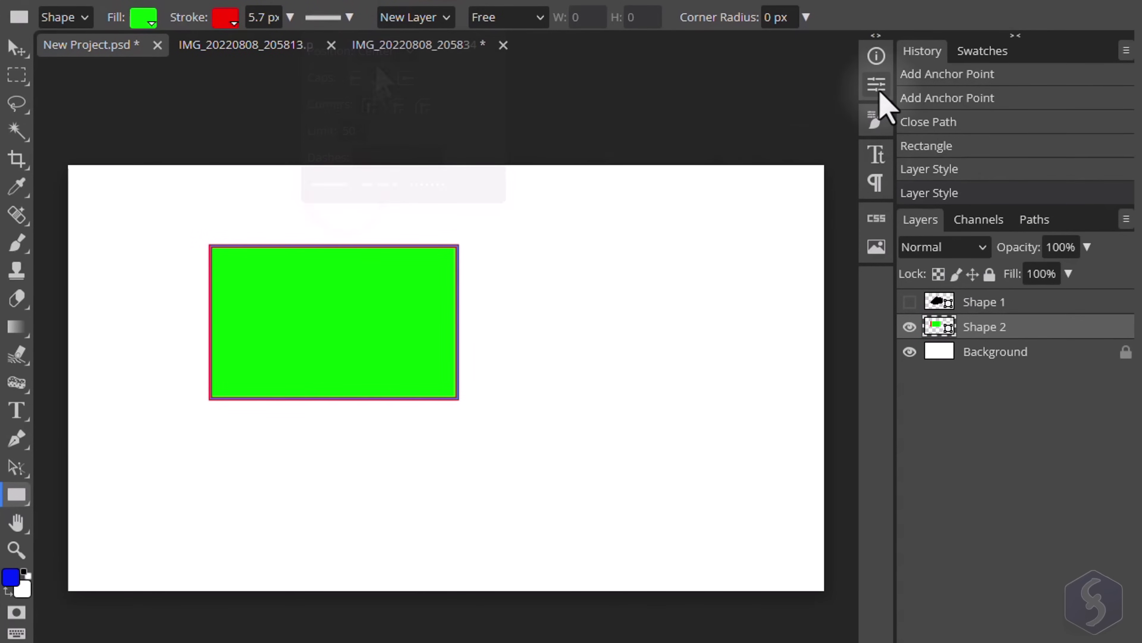
pyautogui.click(877, 88)
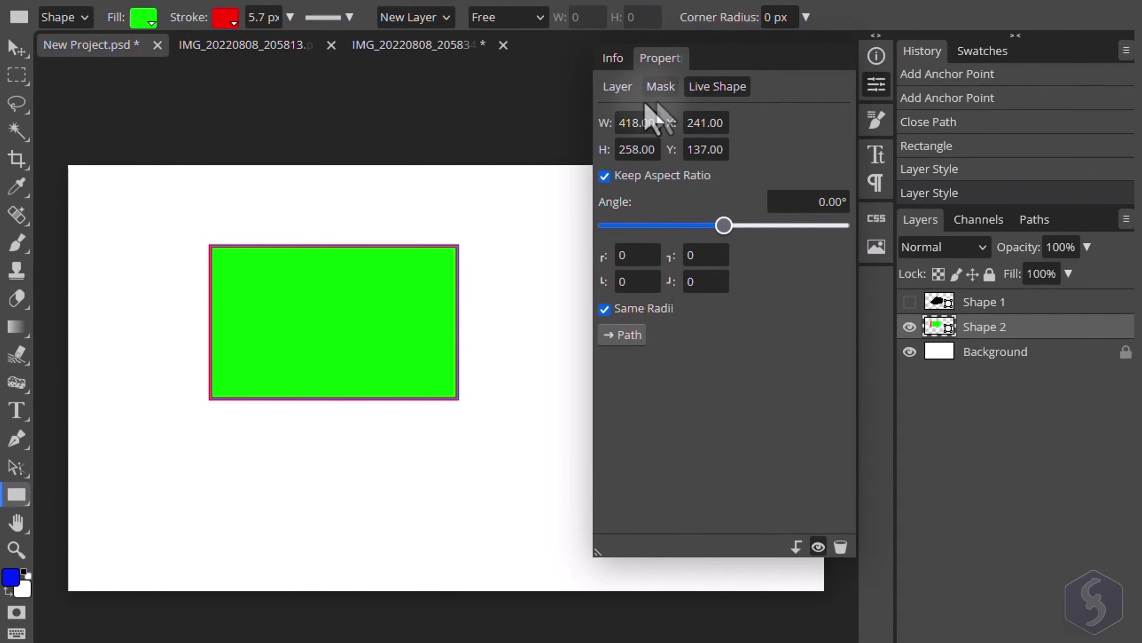
pyautogui.moveTo(730, 225)
pyautogui.mouseDown()
pyautogui.moveTo(756, 225)
pyautogui.moveTo(745, 225)
pyautogui.mouseUp()
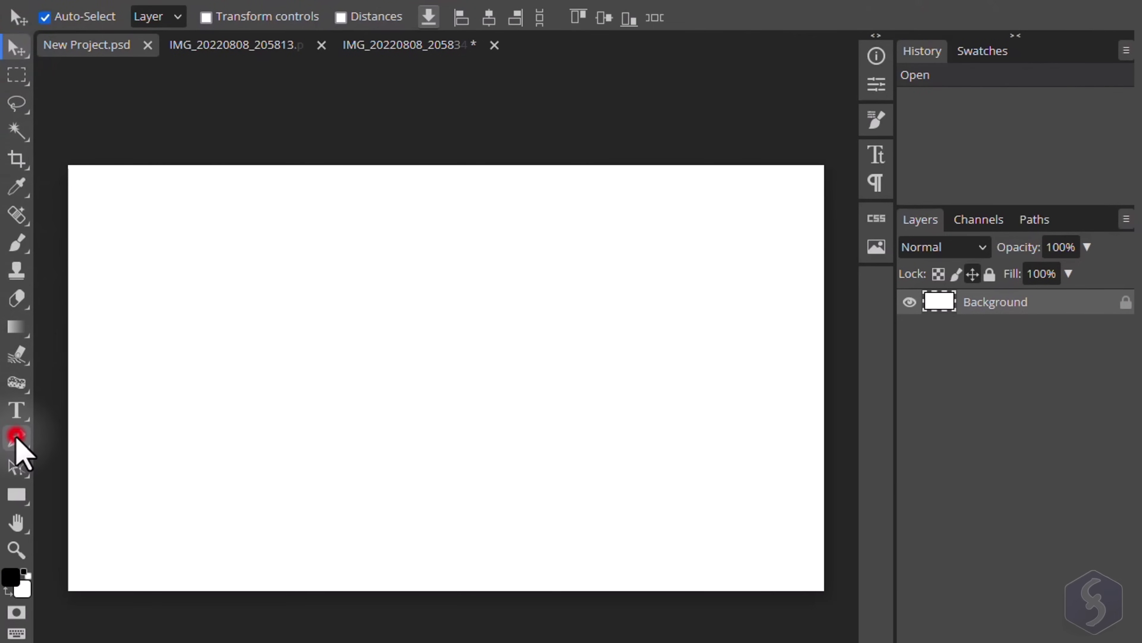
# Step: Draw a closed freeform Pen path with curved right and bottom edges
pyautogui.click(16, 438)
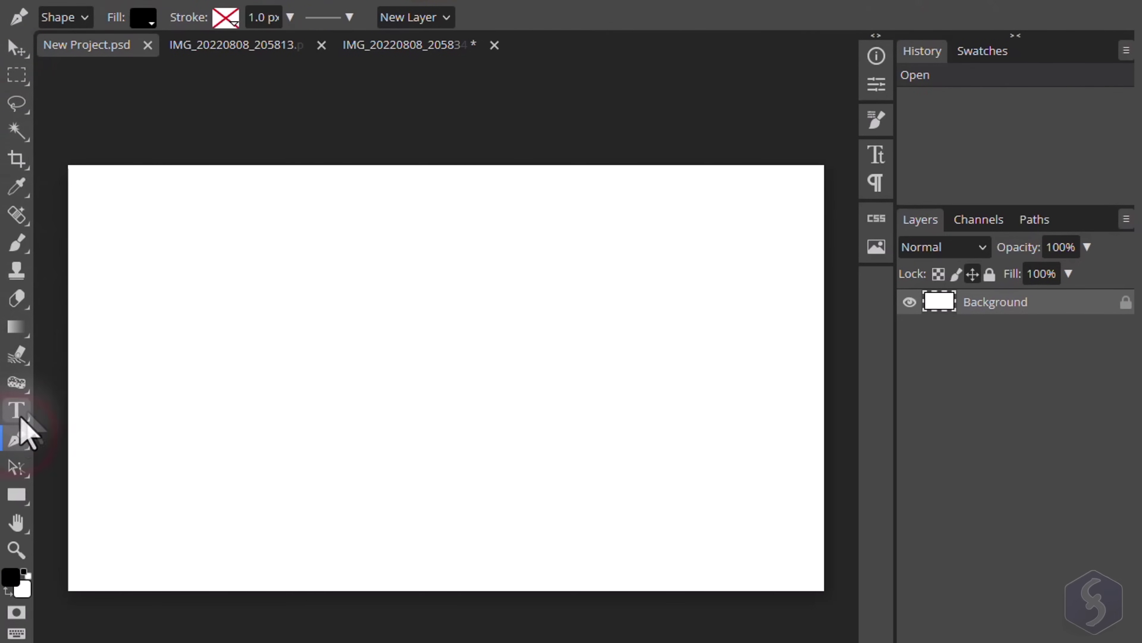
pyautogui.click(195, 399)
pyautogui.click(358, 255)
pyautogui.click(591, 311)
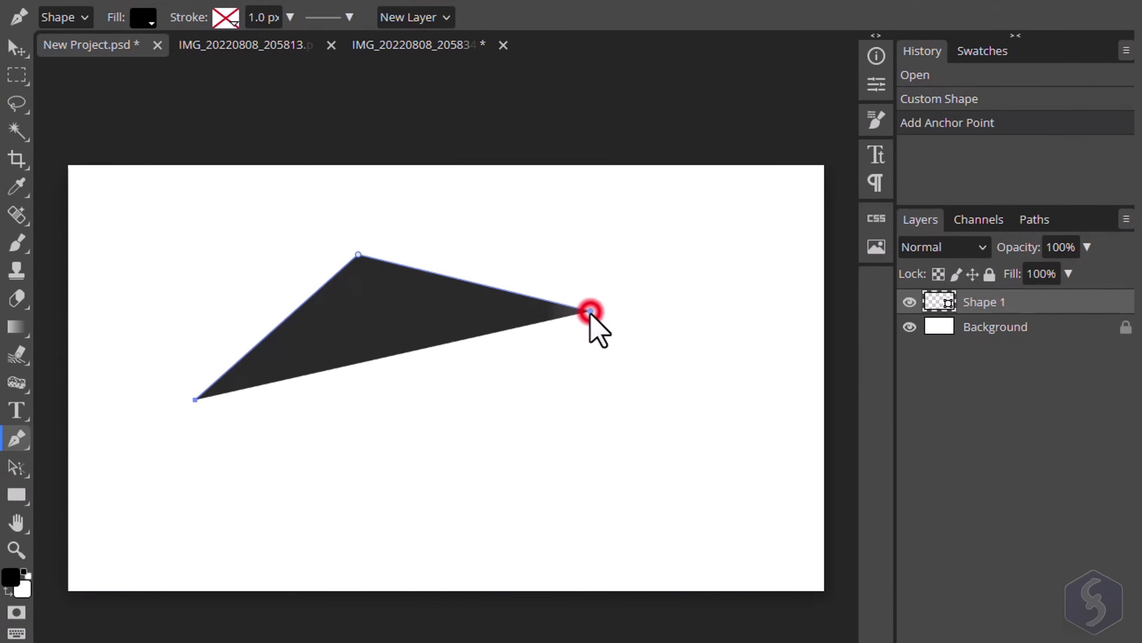
pyautogui.moveTo(467, 439); pyautogui.dragTo(381, 451)
pyautogui.click(313, 456)
pyautogui.moveTo(268, 448); pyautogui.dragTo(223, 445)
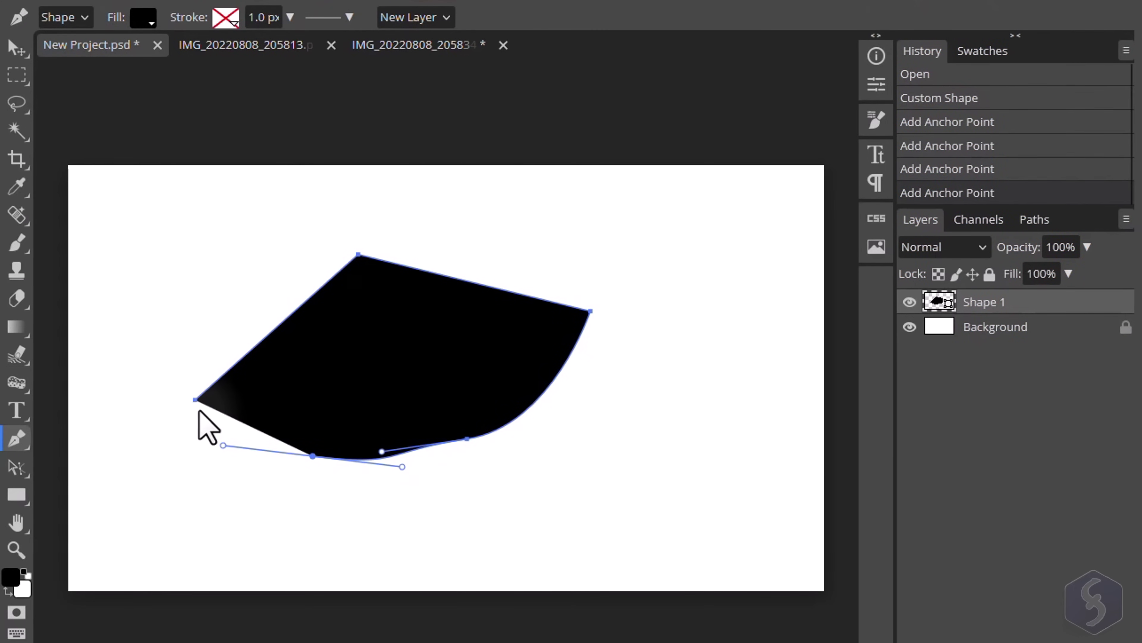
pyautogui.click(195, 400)
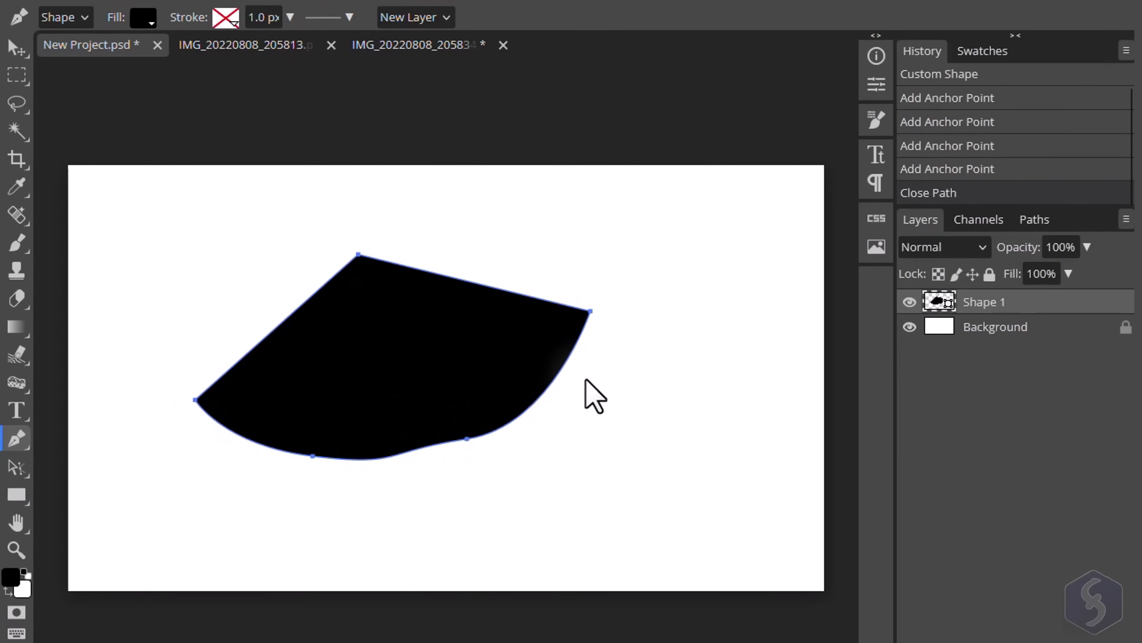
# Step: Fill the shape blue with a solid red 5.7 px outline
pyautogui.click(143, 19)
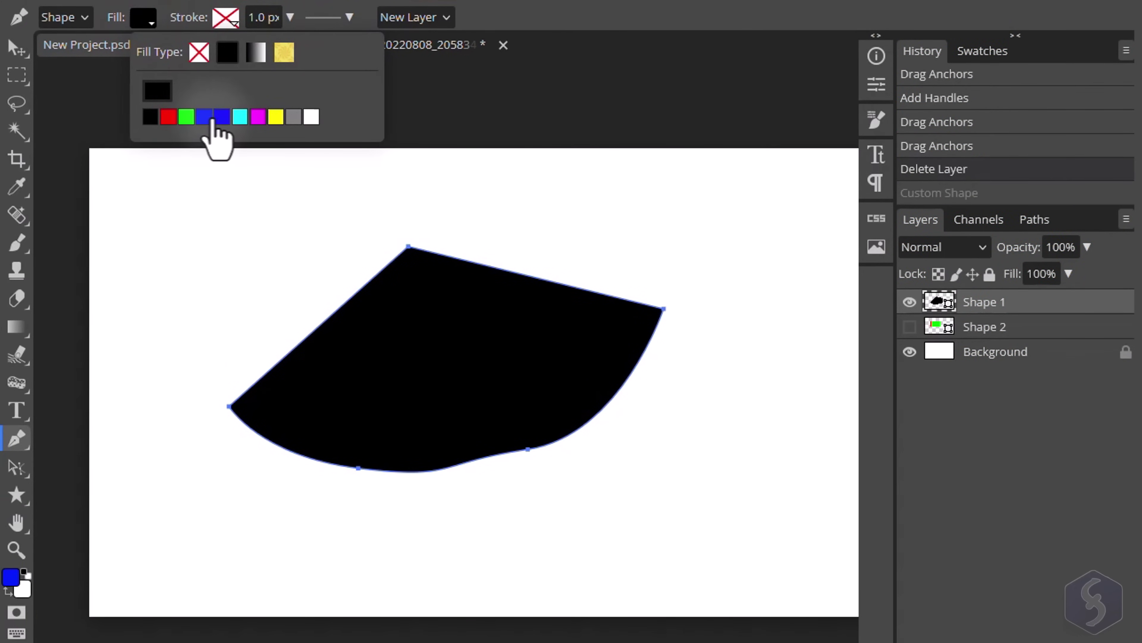
pyautogui.click(222, 116)
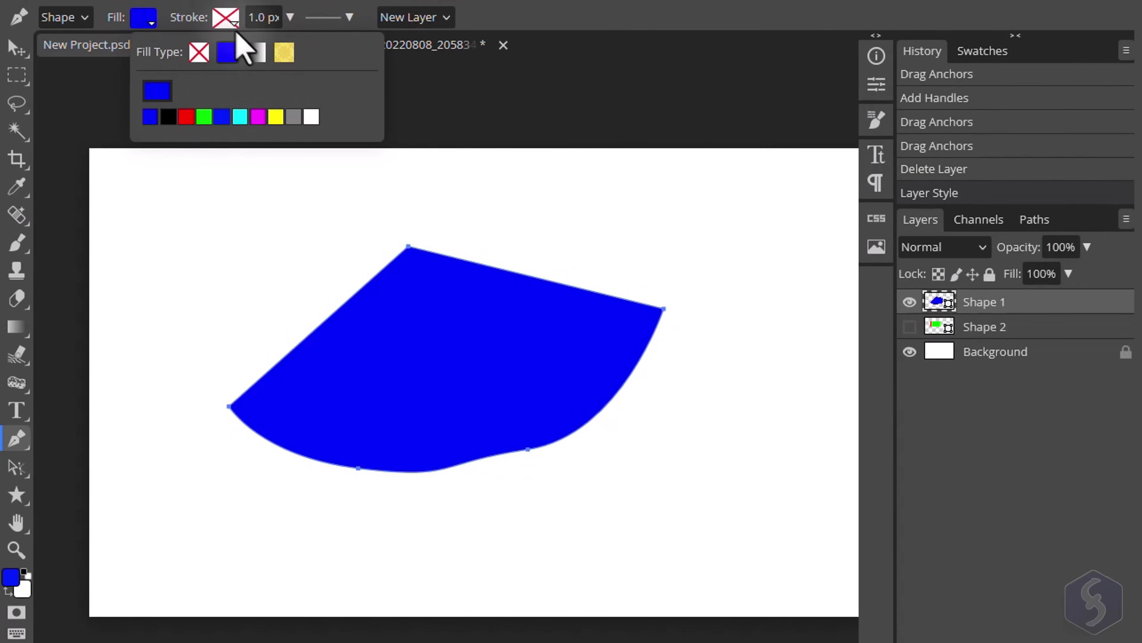
pyautogui.click(227, 20)
pyautogui.click(312, 52)
pyautogui.moveTo(293, 18); pyautogui.dragTo(27, 450)
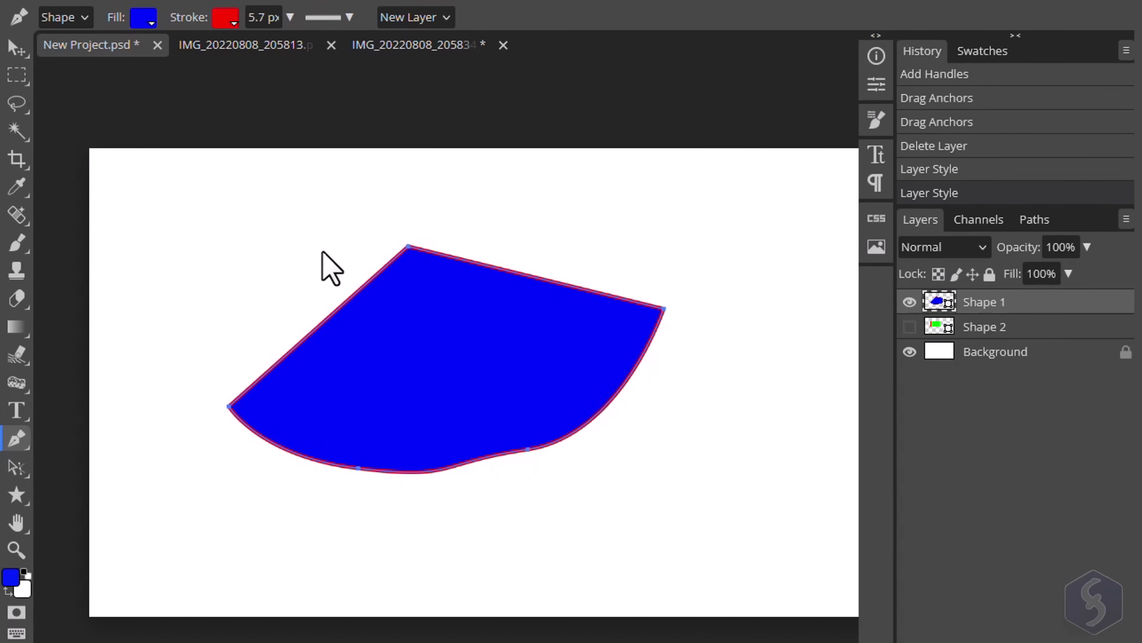
# Step: Round the shape's top corner by adding smooth handles to its top anchor
pyautogui.scroll(2, 331, 268)
pyautogui.click(434, 235)
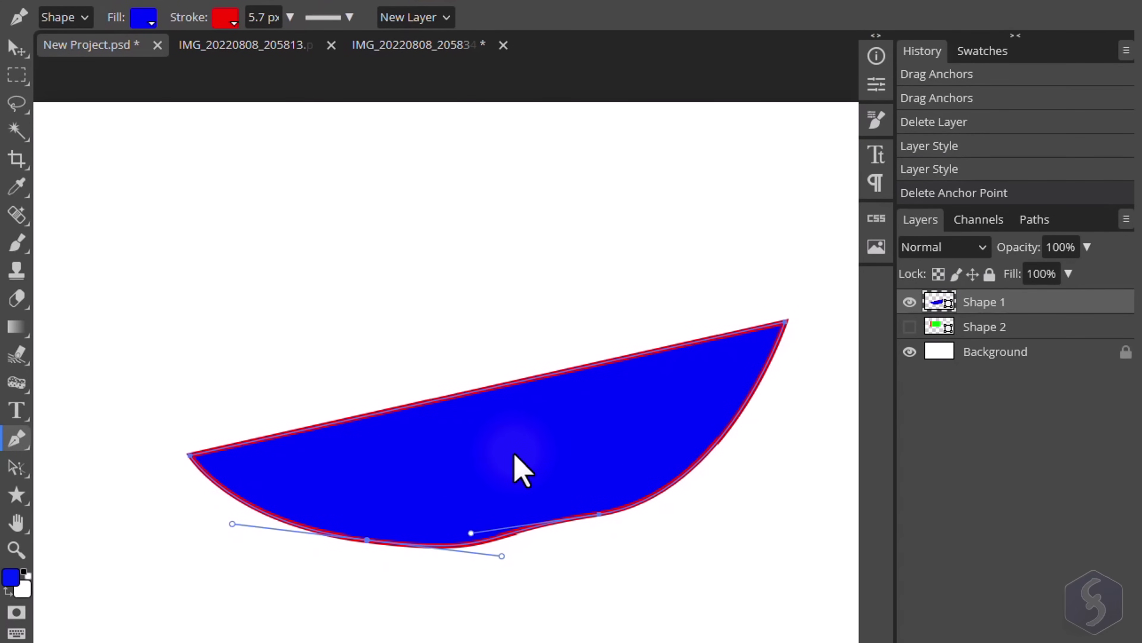
pyautogui.hotkey('ctrl', 'z')
pyautogui.moveTo(434, 237)
pyautogui.mouseDown()
pyautogui.moveTo(423, 216)
pyautogui.moveTo(426, 275)
pyautogui.moveTo(467, 238)
pyautogui.moveTo(443, 239)
pyautogui.mouseUp()
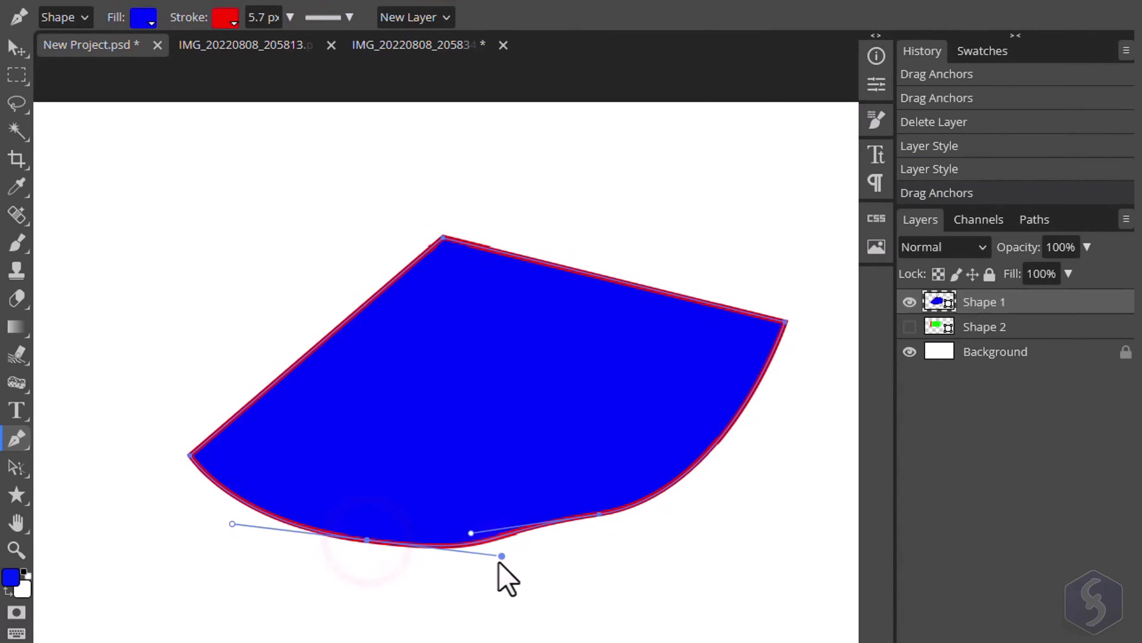
pyautogui.moveTo(501, 557); pyautogui.dragTo(481, 530)
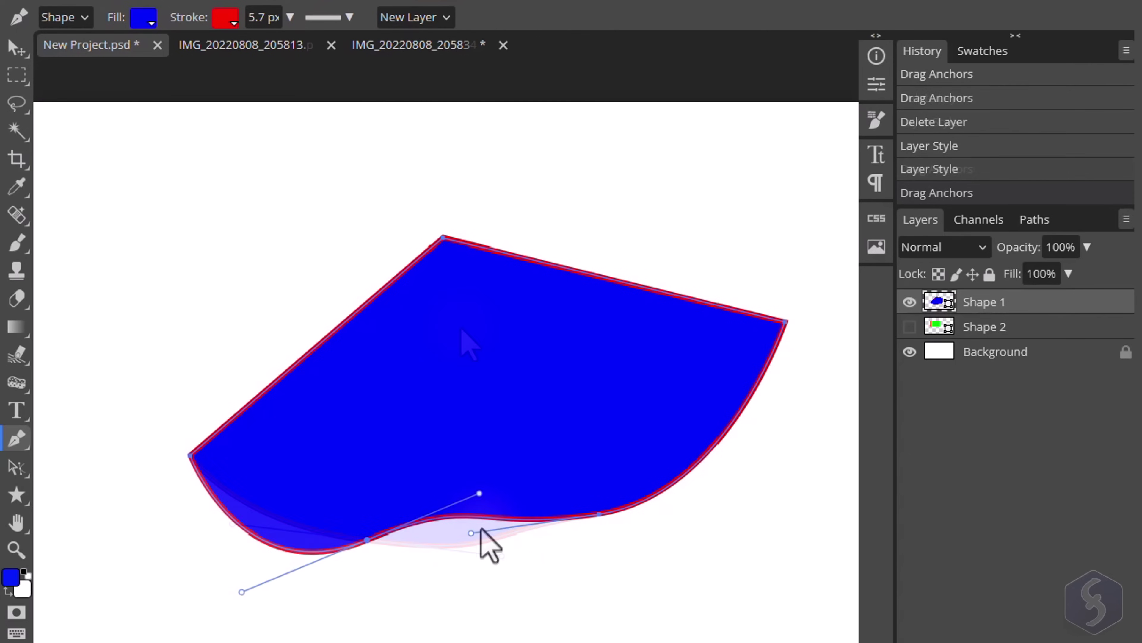
pyautogui.hotkey('ctrl', 'z')
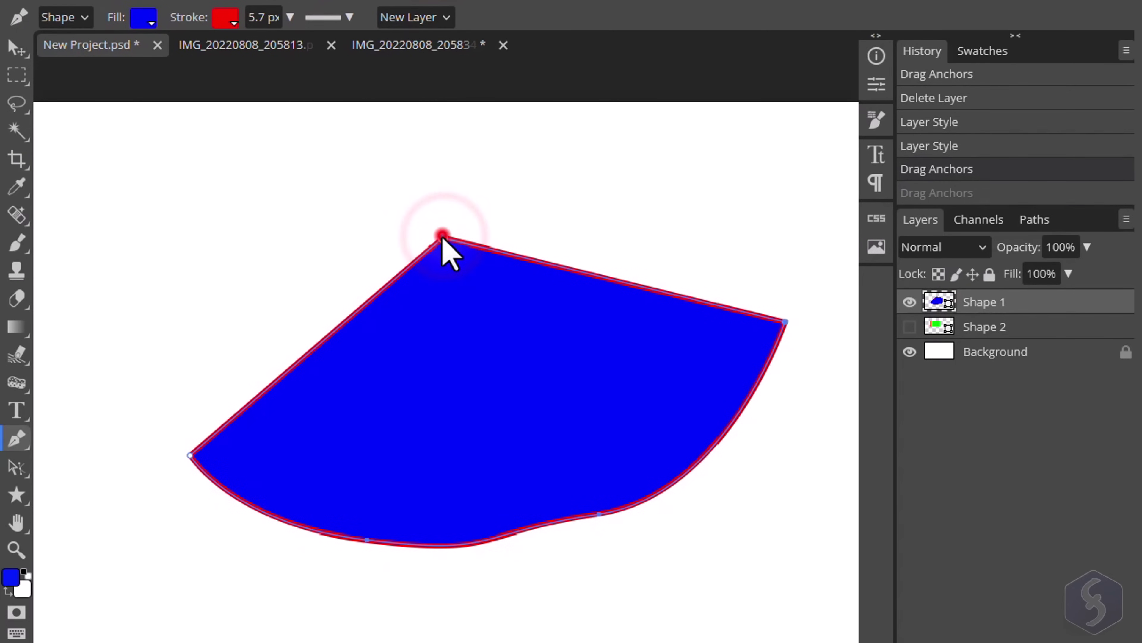
pyautogui.doubleClick(442, 236)
pyautogui.moveTo(470, 237); pyautogui.dragTo(477, 263)
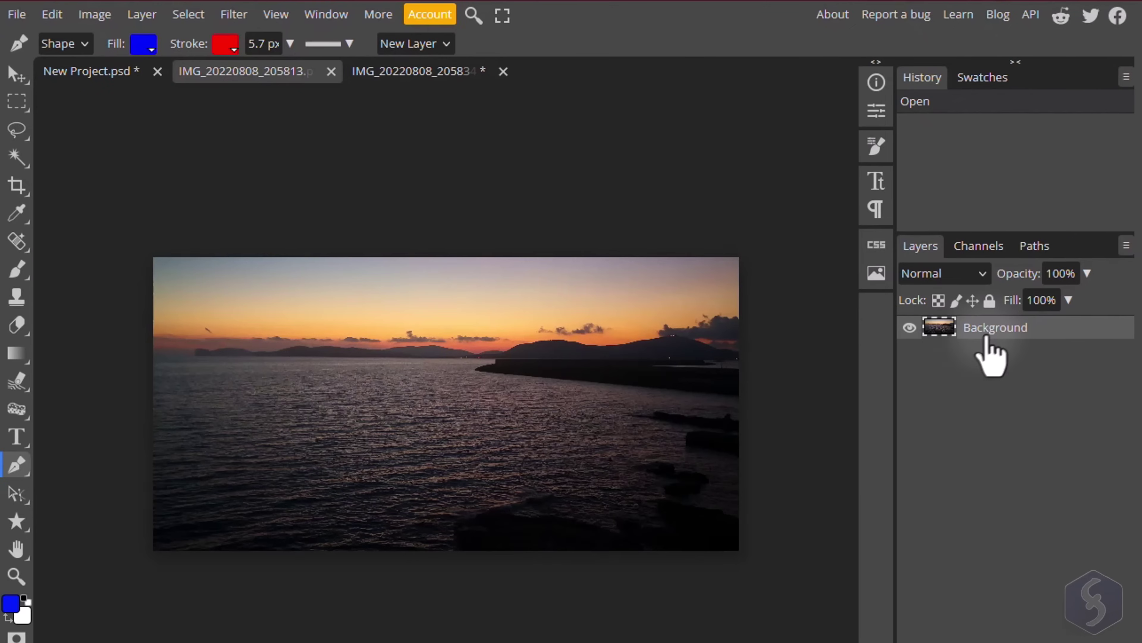
pyautogui.click(984, 325)
# Step: Vectorize the sunset photo into 20 colours with Image > Vectorize Bitmap
pyautogui.click(911, 325)
pyautogui.click(913, 327)
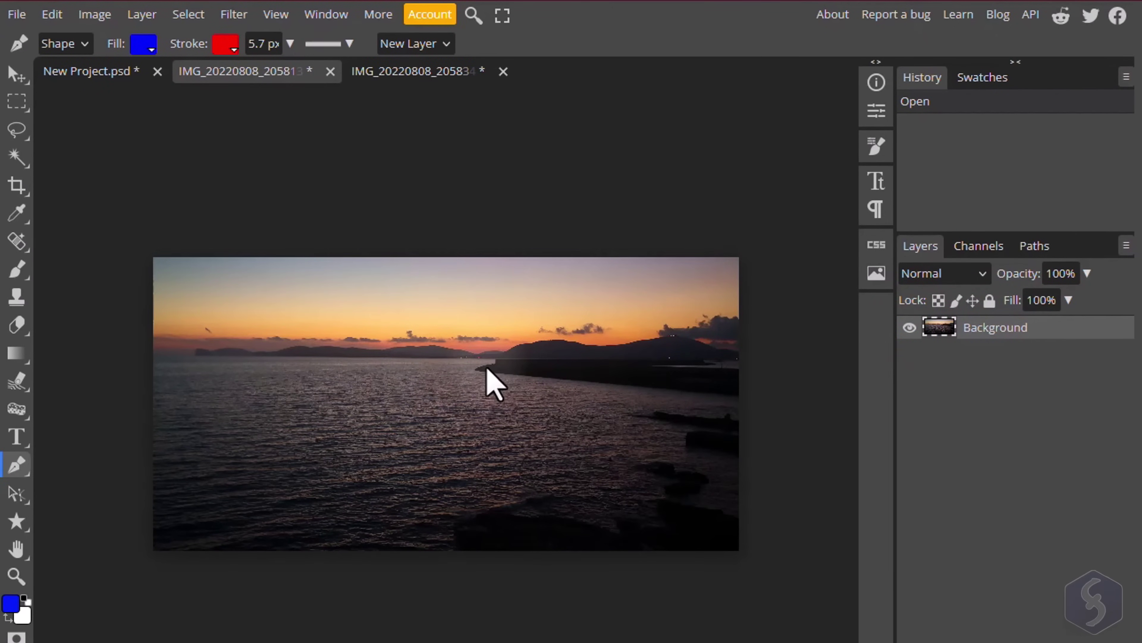
pyautogui.click(96, 15)
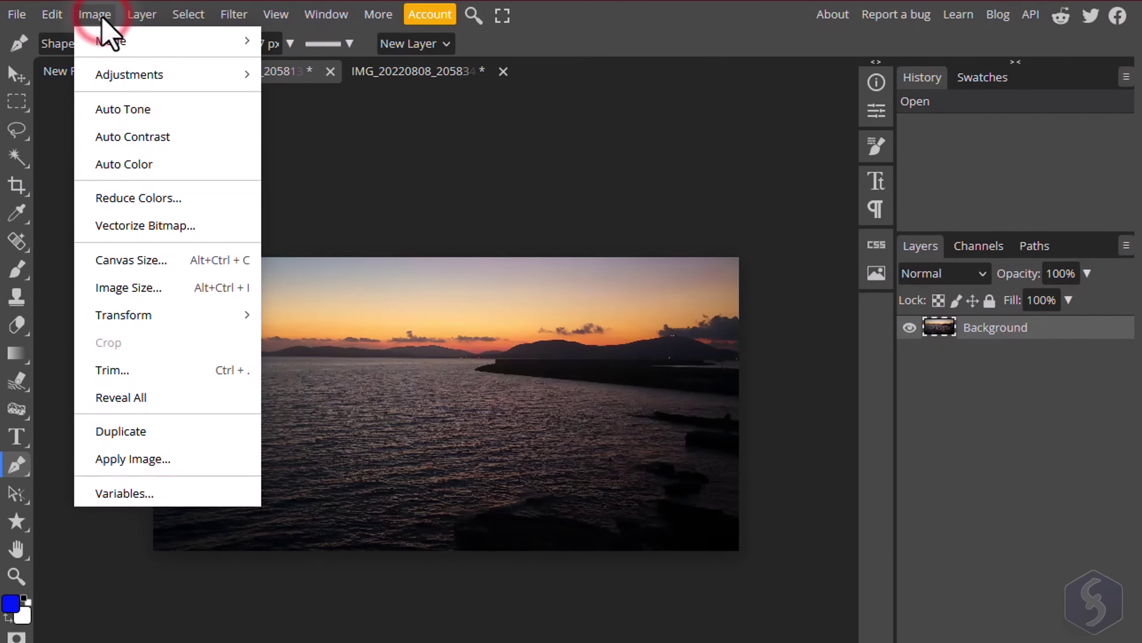
pyautogui.click(198, 230)
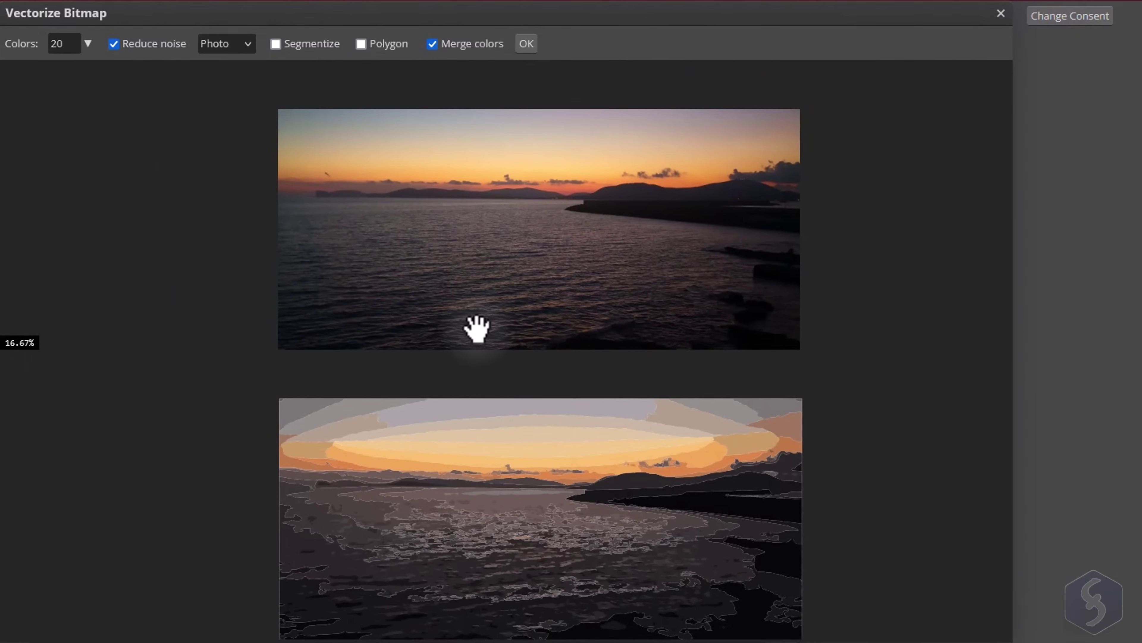
pyautogui.scroll(-2, 469, 306)
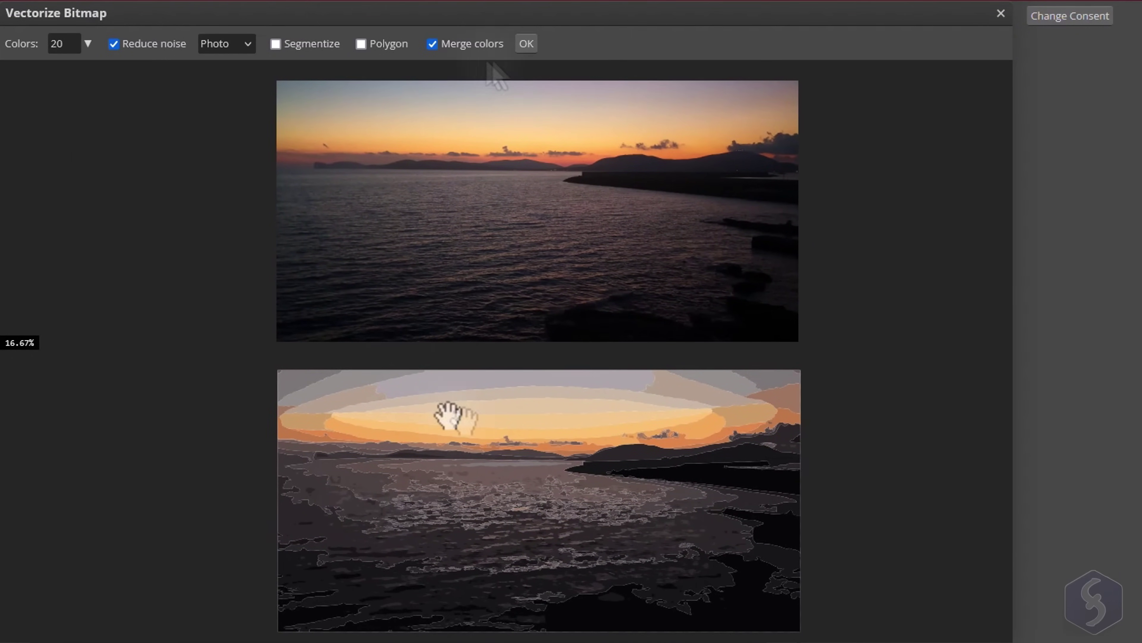
pyautogui.click(527, 44)
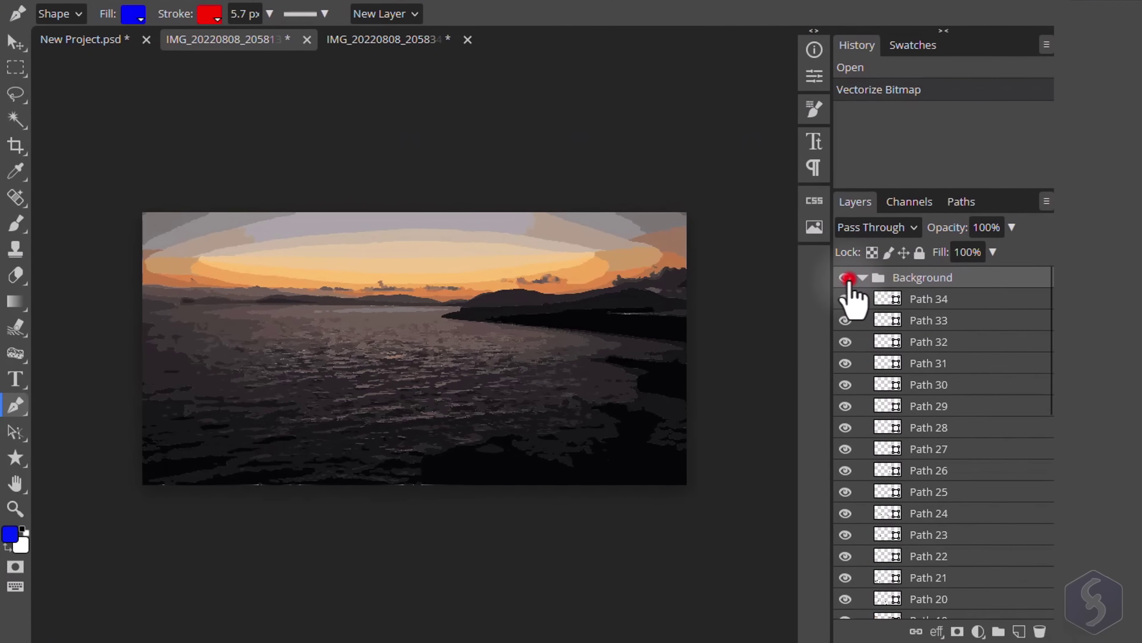
# Step: Toggle the vectorized group and Paths 8, 7 and 6 to inspect their colour bands
pyautogui.click(817, 290)
pyautogui.click(845, 277)
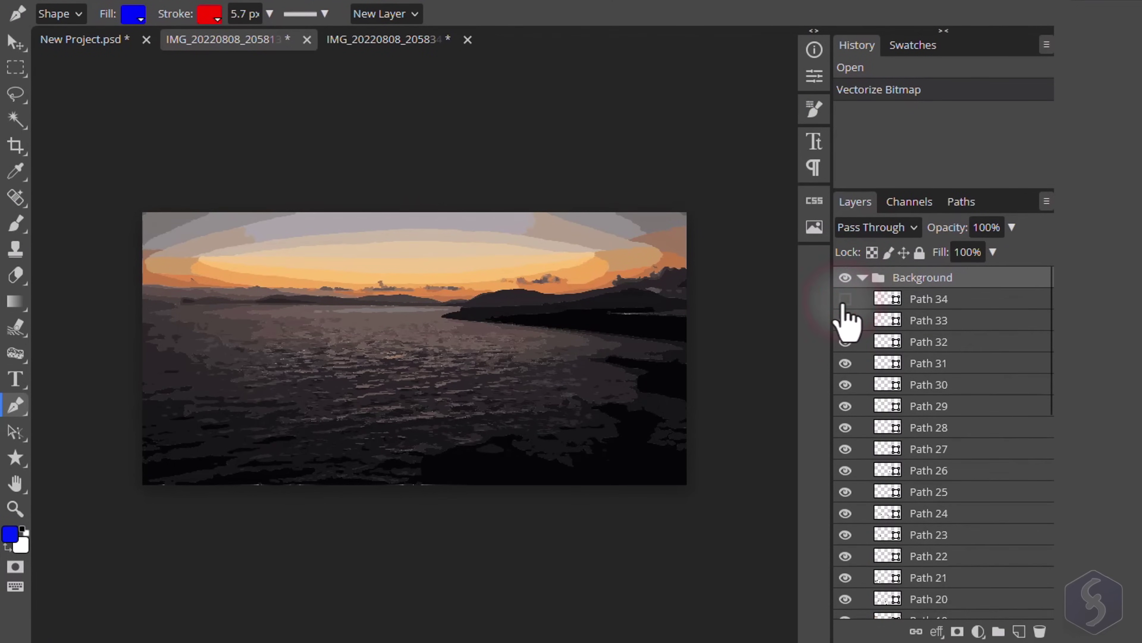
pyautogui.scroll(-8, 846, 317)
pyautogui.click(845, 436)
pyautogui.click(846, 435)
pyautogui.click(846, 457)
pyautogui.click(845, 457)
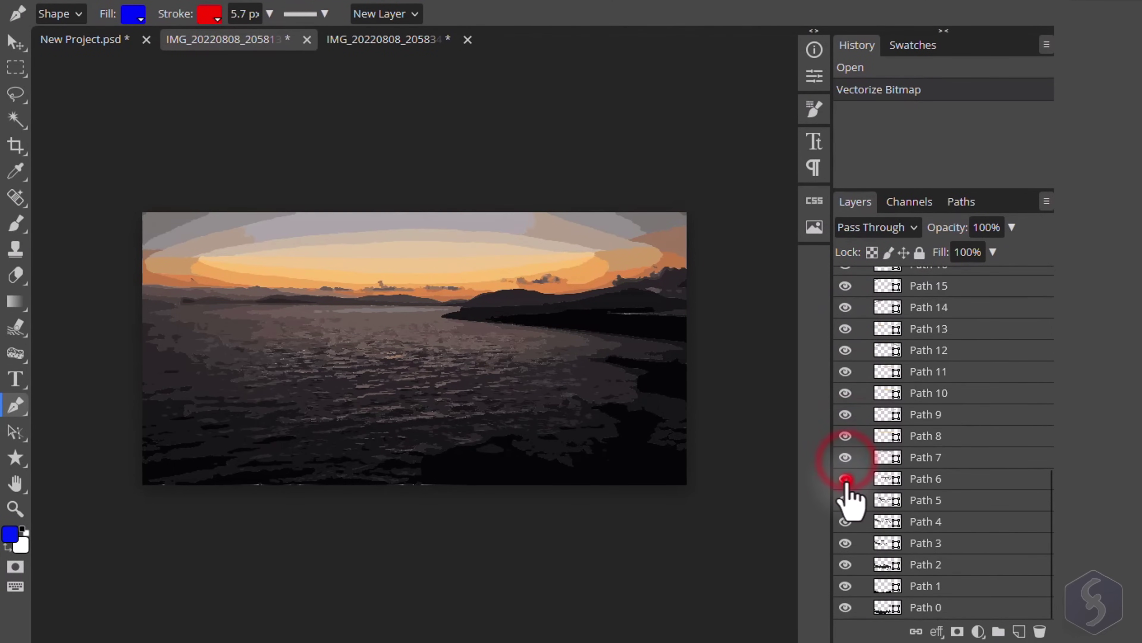
pyautogui.click(846, 479)
pyautogui.click(846, 478)
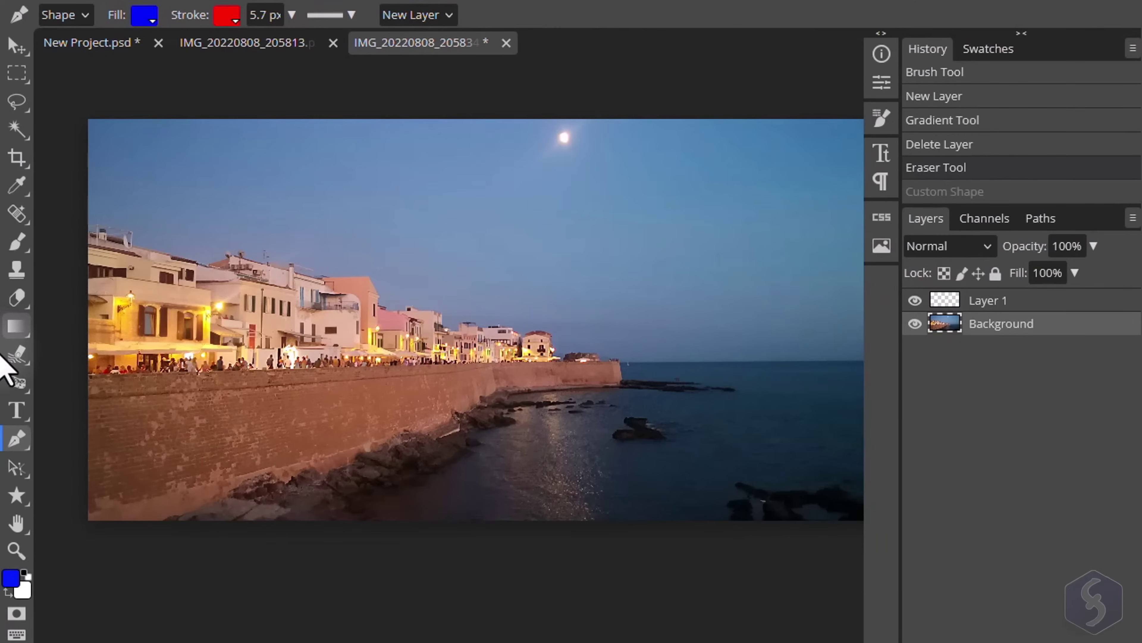
# Step: Type 'Catalan City, I simply love' in a text box over the sky and select 'Catalan City'
pyautogui.click(15, 410)
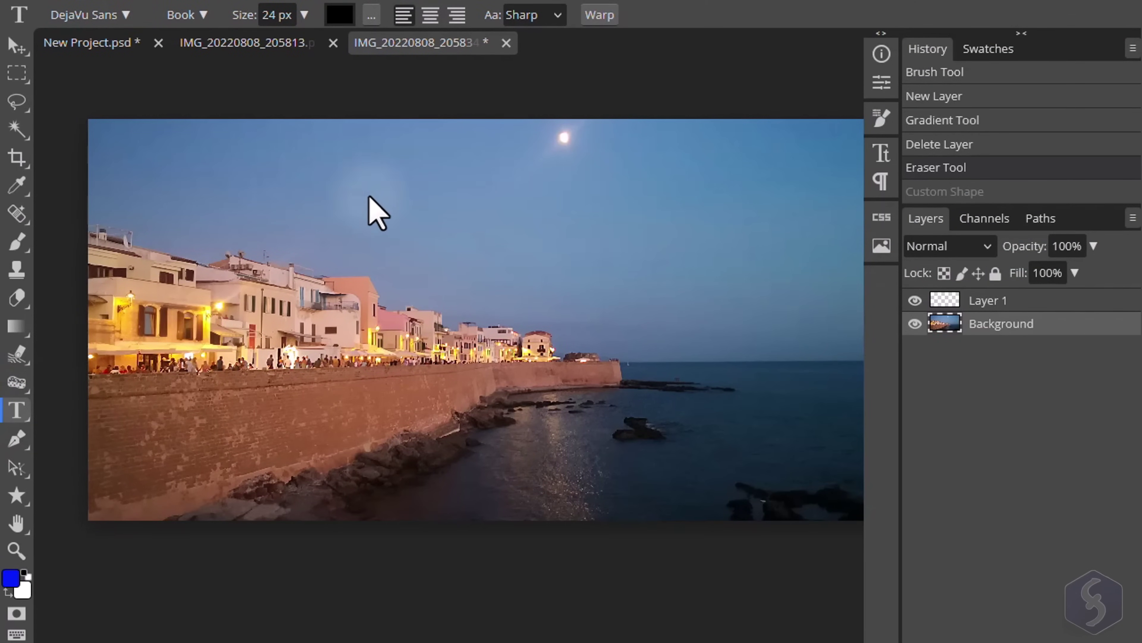
pyautogui.moveTo(333, 166); pyautogui.dragTo(818, 333)
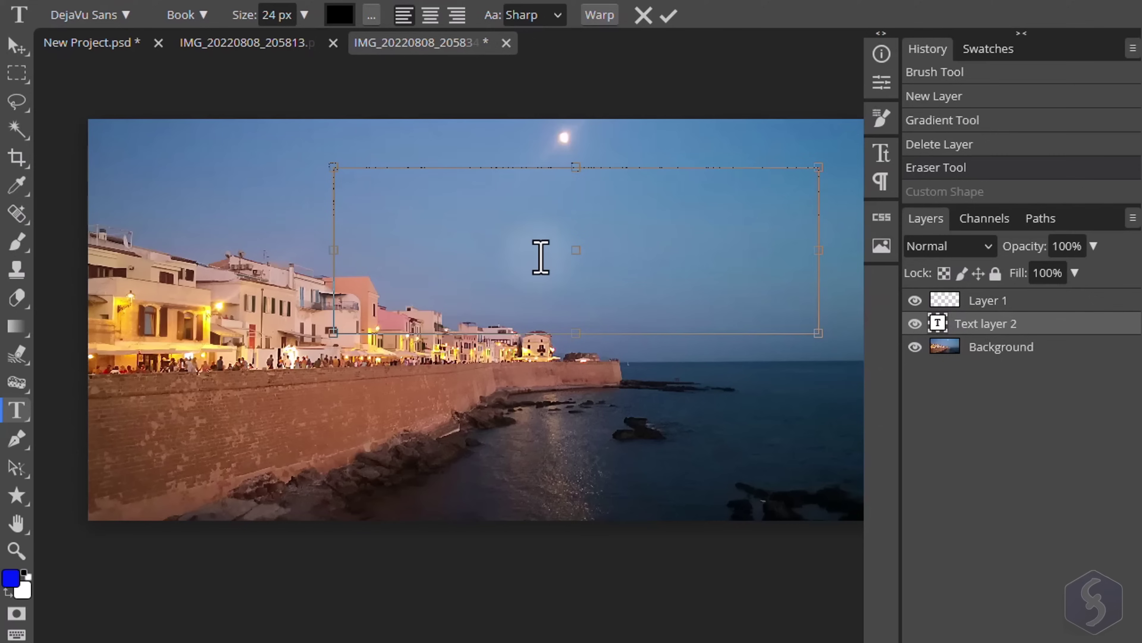
pyautogui.write('Catalan')
pyautogui.write(' City')
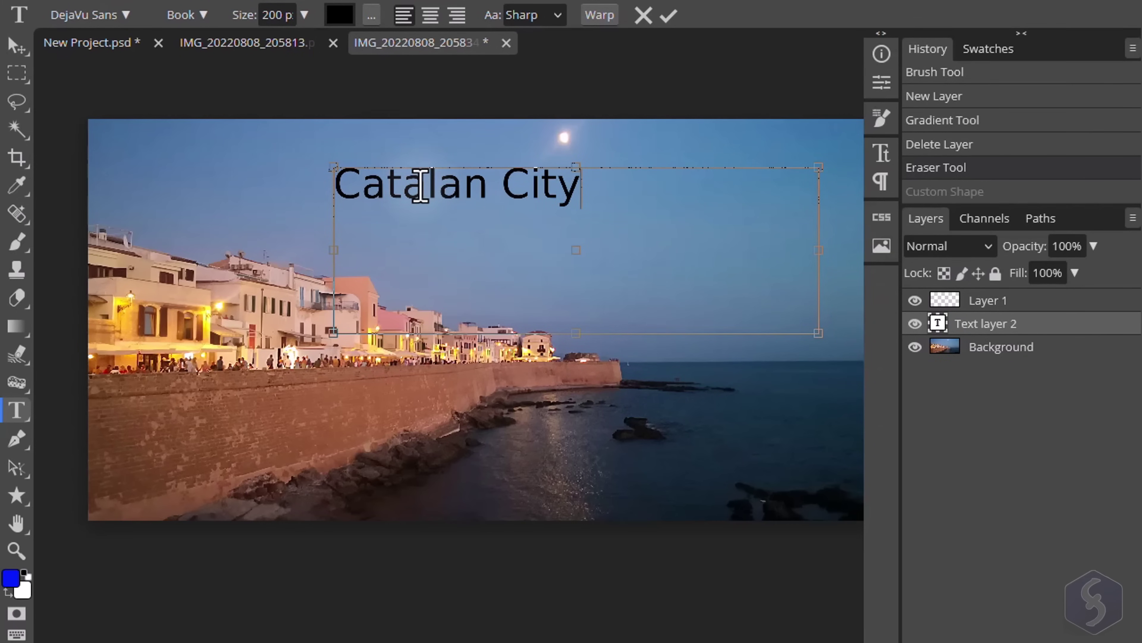
pyautogui.write(', I simply love')
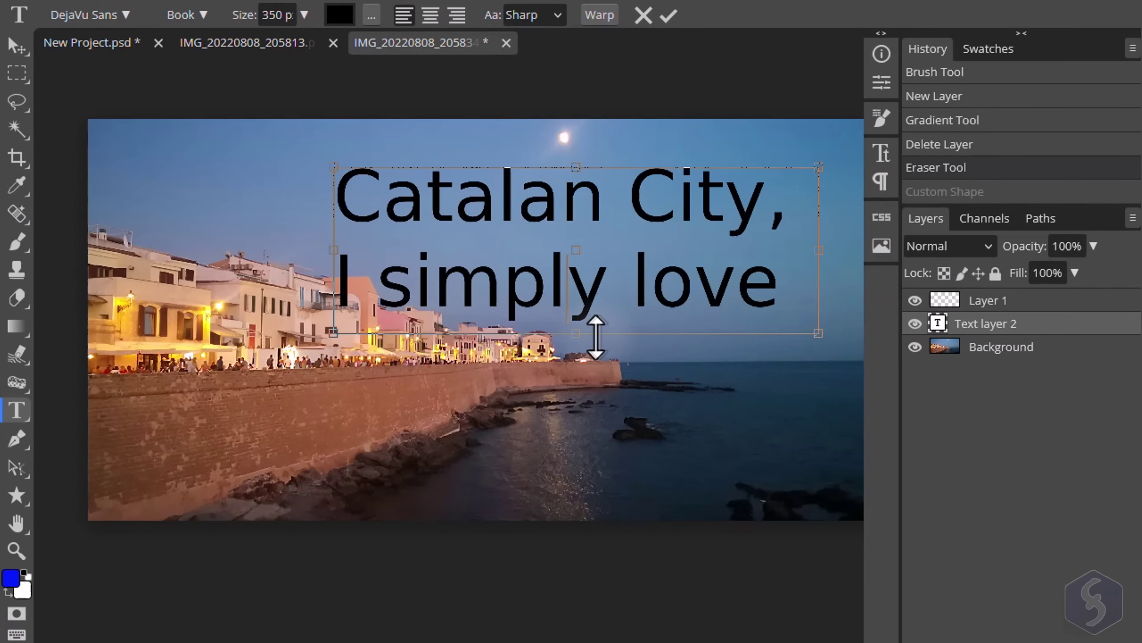
pyautogui.moveTo(570, 336); pyautogui.dragTo(570, 433)
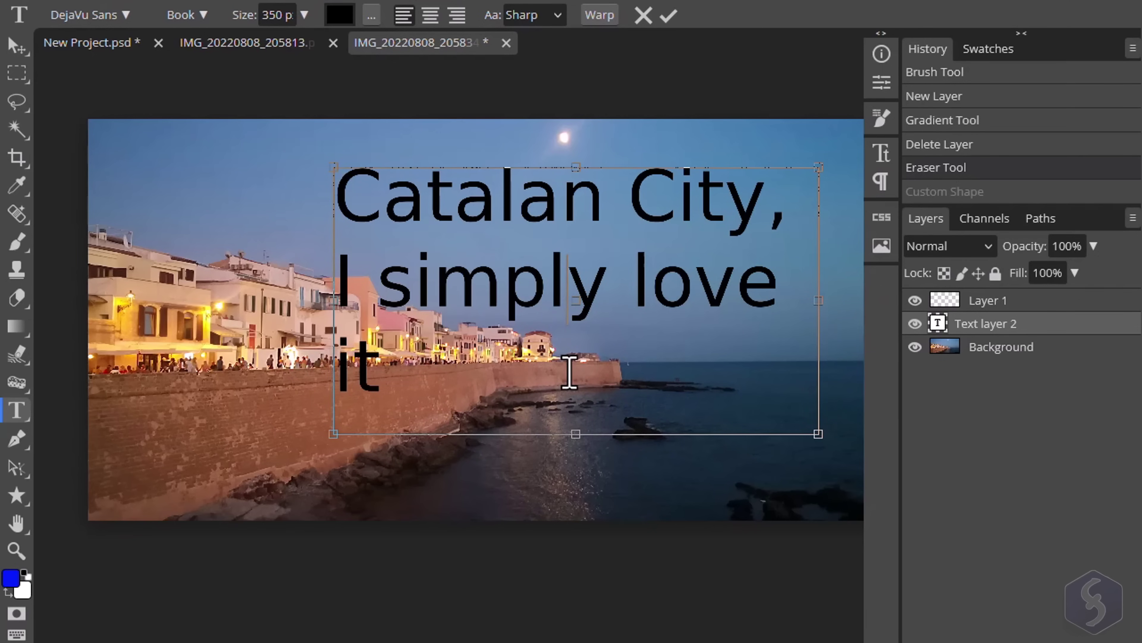
pyautogui.moveTo(599, 191); pyautogui.dragTo(421, 197)
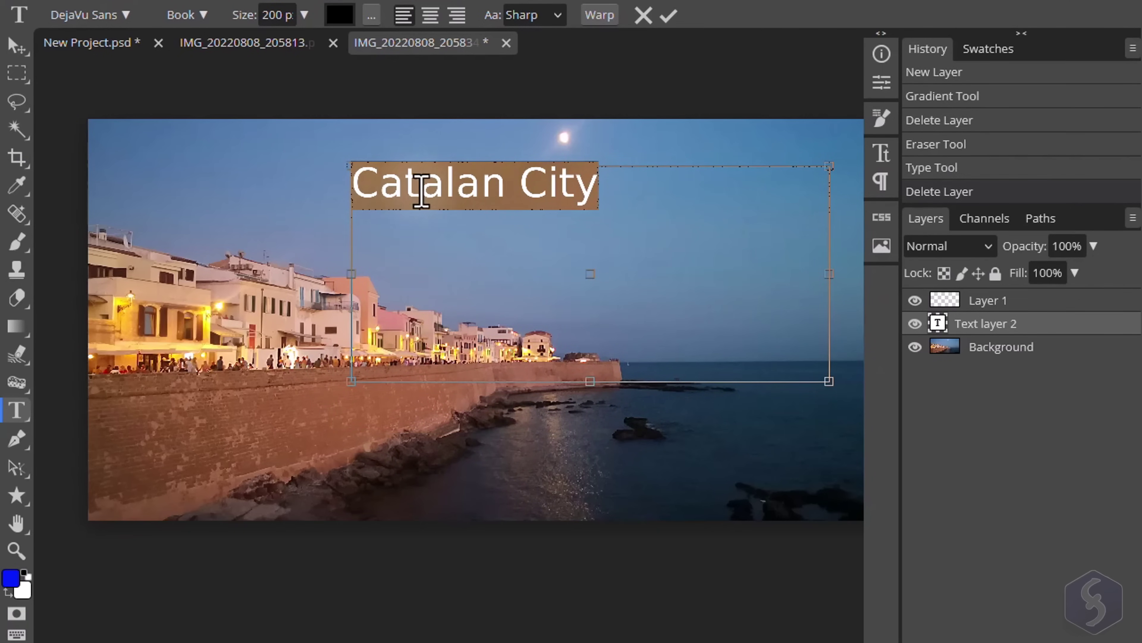
# Step: Set the title's font to Dekko at 250 px
pyautogui.click(124, 16)
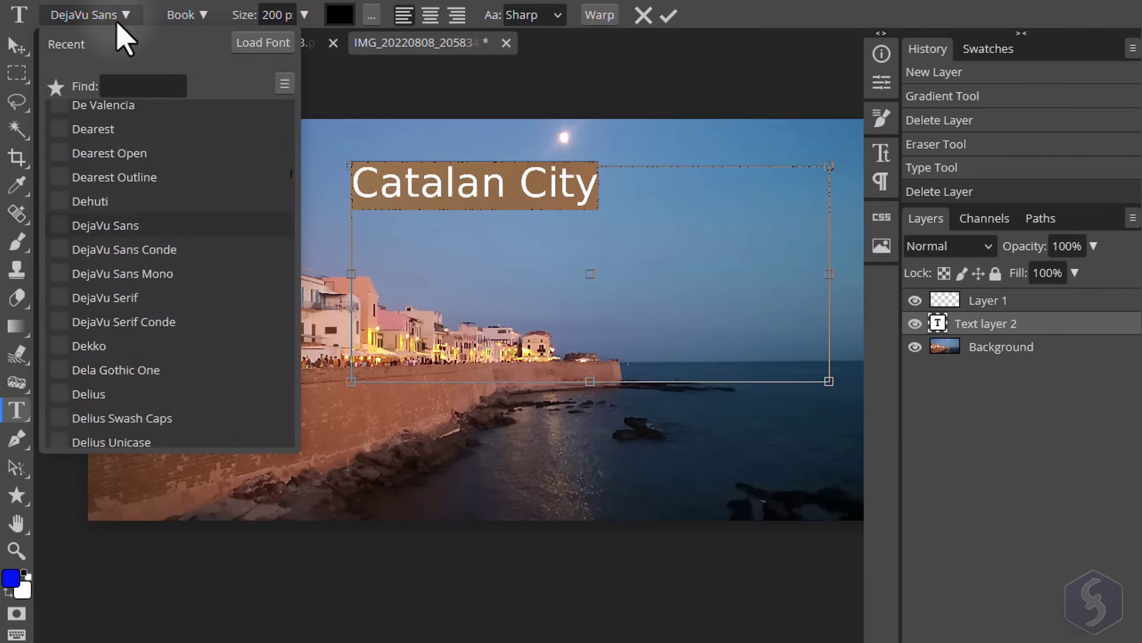
pyautogui.click(89, 346)
pyautogui.click(187, 15)
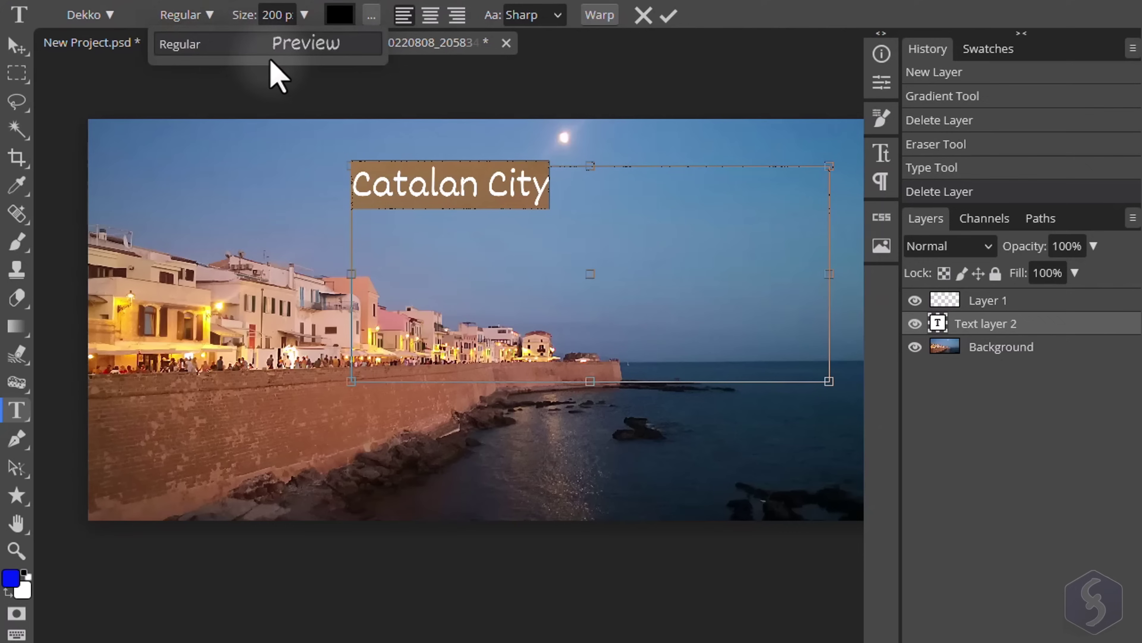
pyautogui.click(277, 15)
pyautogui.write('250')
pyautogui.press('Return')
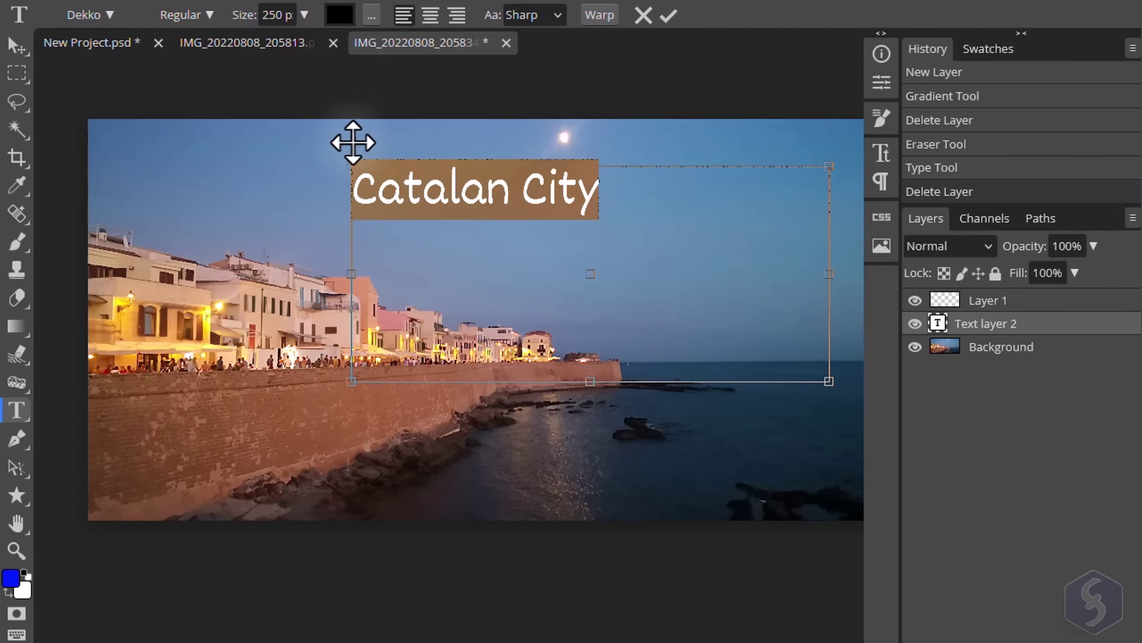
# Step: Colour the title text pure red ff0000
pyautogui.click(340, 15)
pyautogui.click(357, 147)
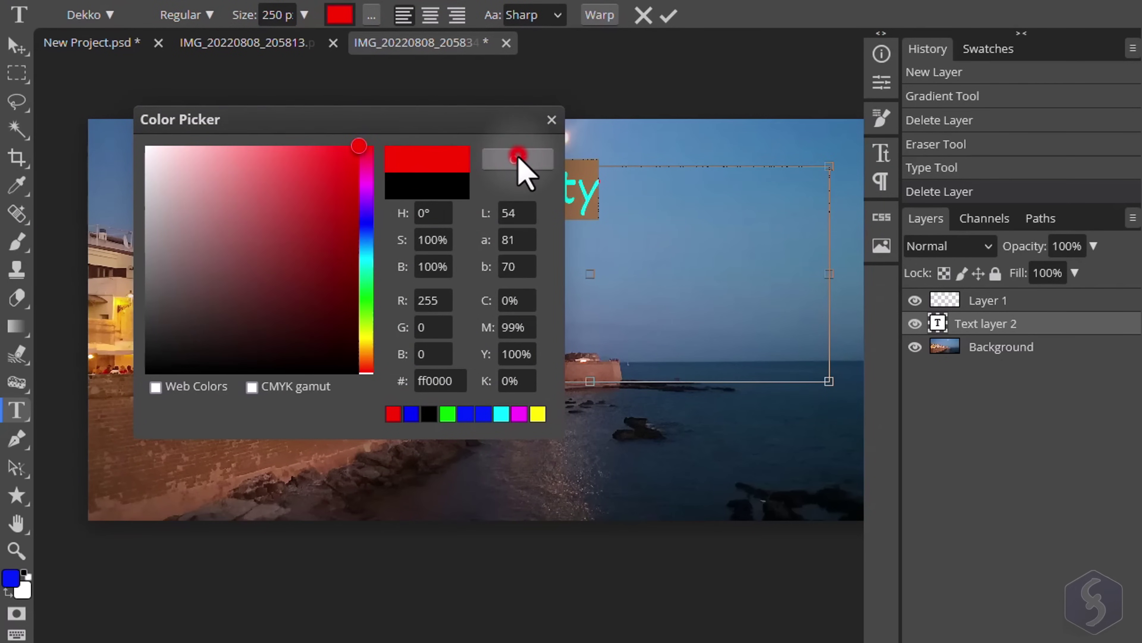
pyautogui.click(522, 158)
# Step: Give the letters a 5 px outline, leaving the text background off
pyautogui.click(371, 15)
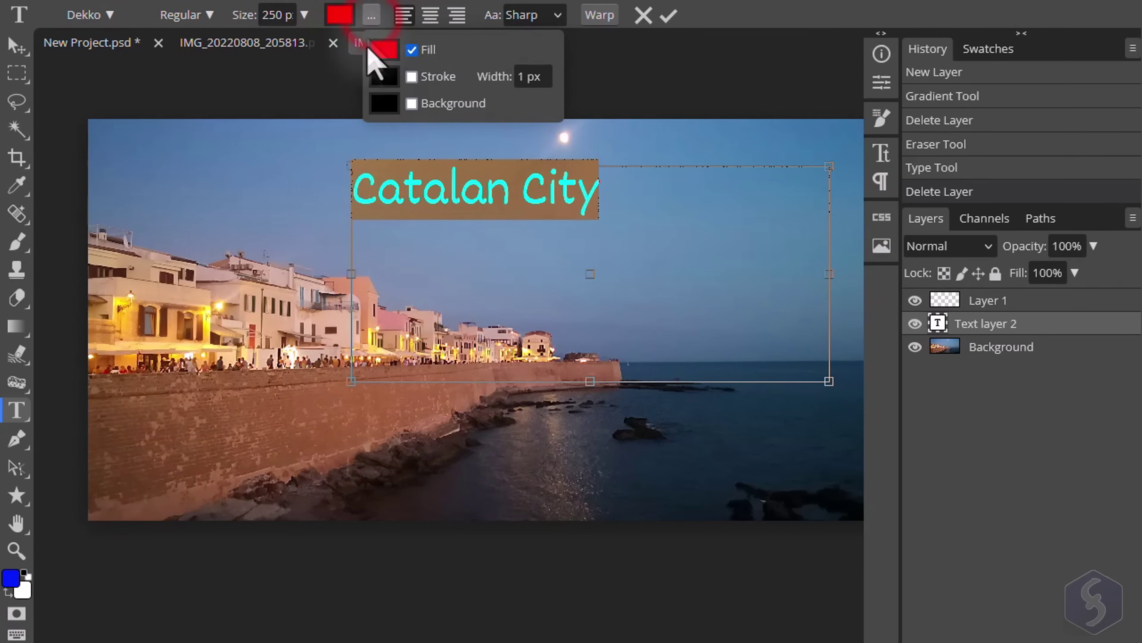
pyautogui.click(412, 76)
pyautogui.click(535, 76)
pyautogui.write('5')
pyautogui.press('Return')
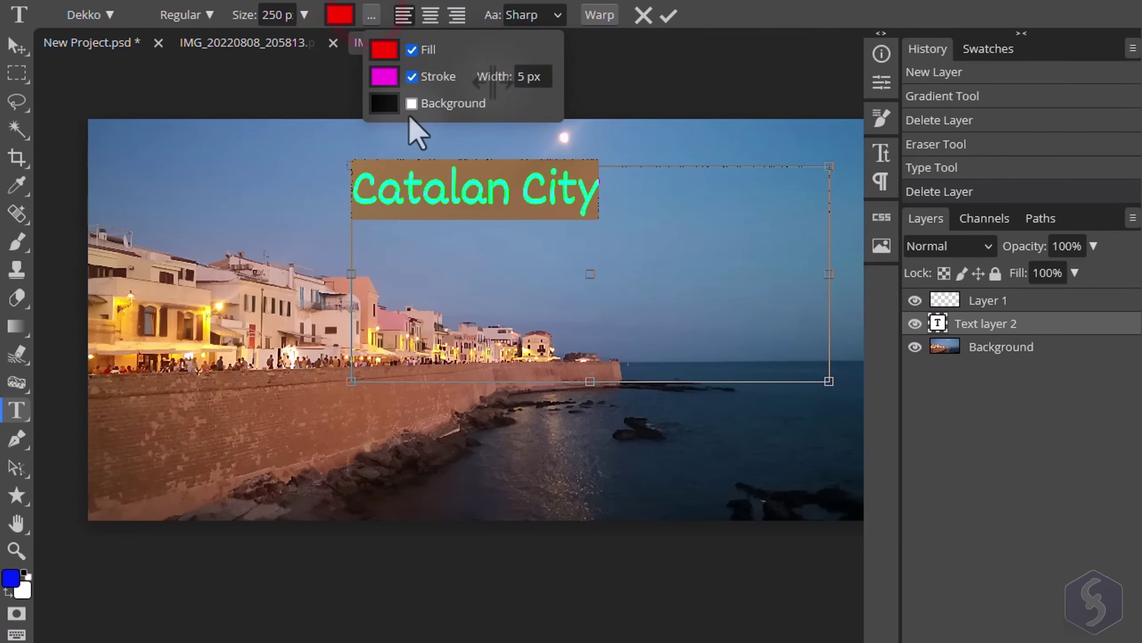
pyautogui.click(412, 103)
pyautogui.click(561, 197)
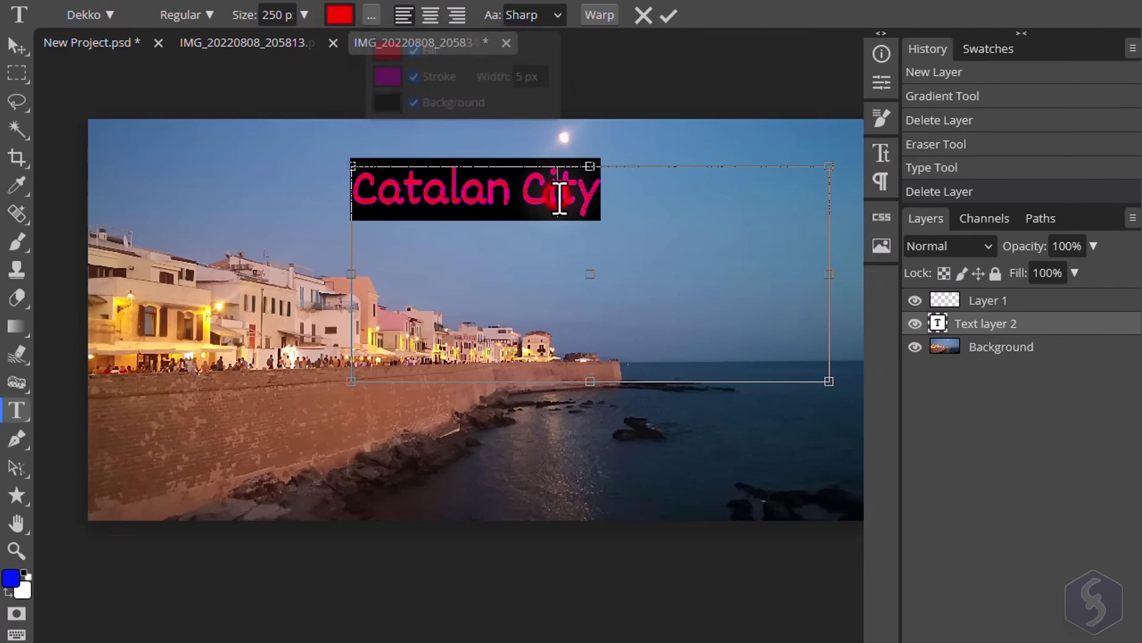
pyautogui.click(883, 156)
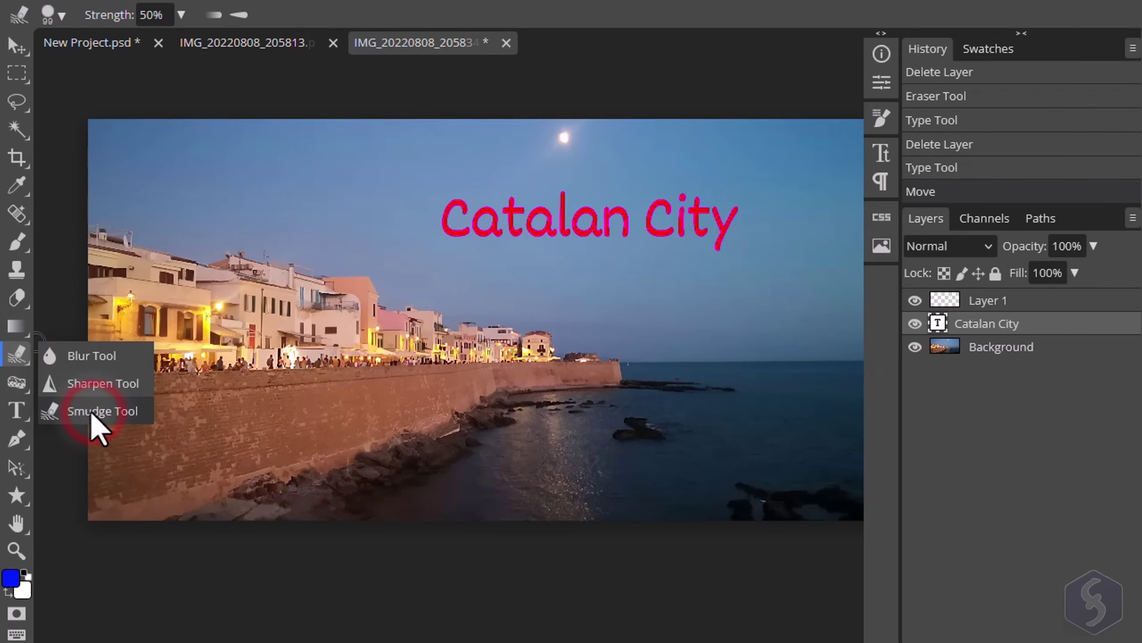
# Step: Rasterize the Catalan City text layer and smudge the letters of Catalan
pyautogui.click(91, 411)
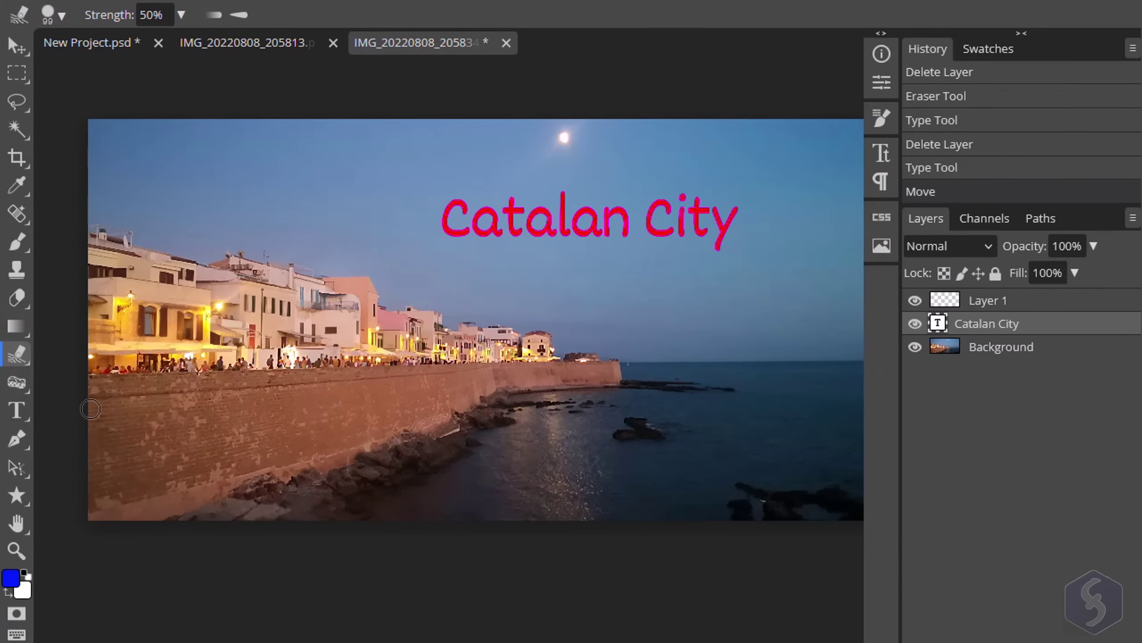
pyautogui.click(440, 199)
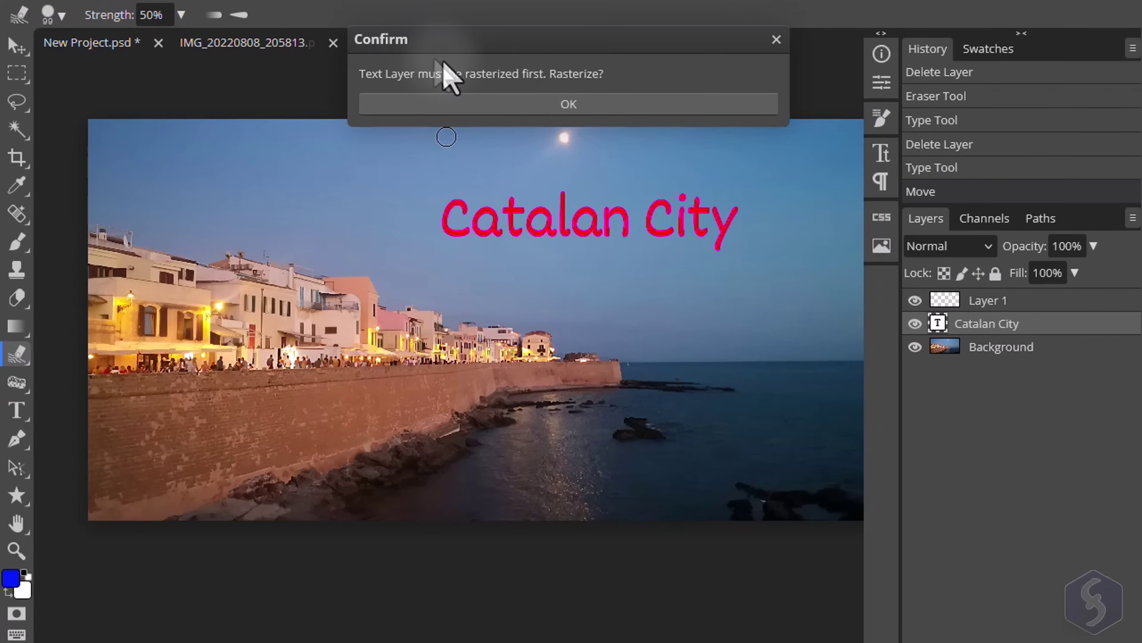
pyautogui.click(607, 103)
pyautogui.rightClick(1005, 324)
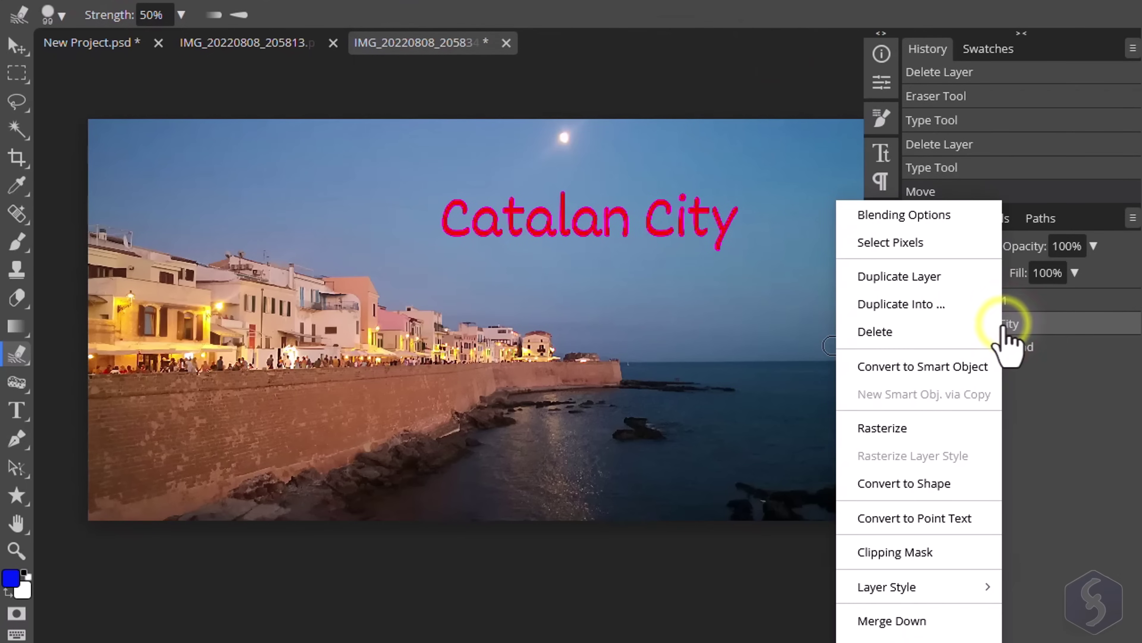
pyautogui.click(939, 430)
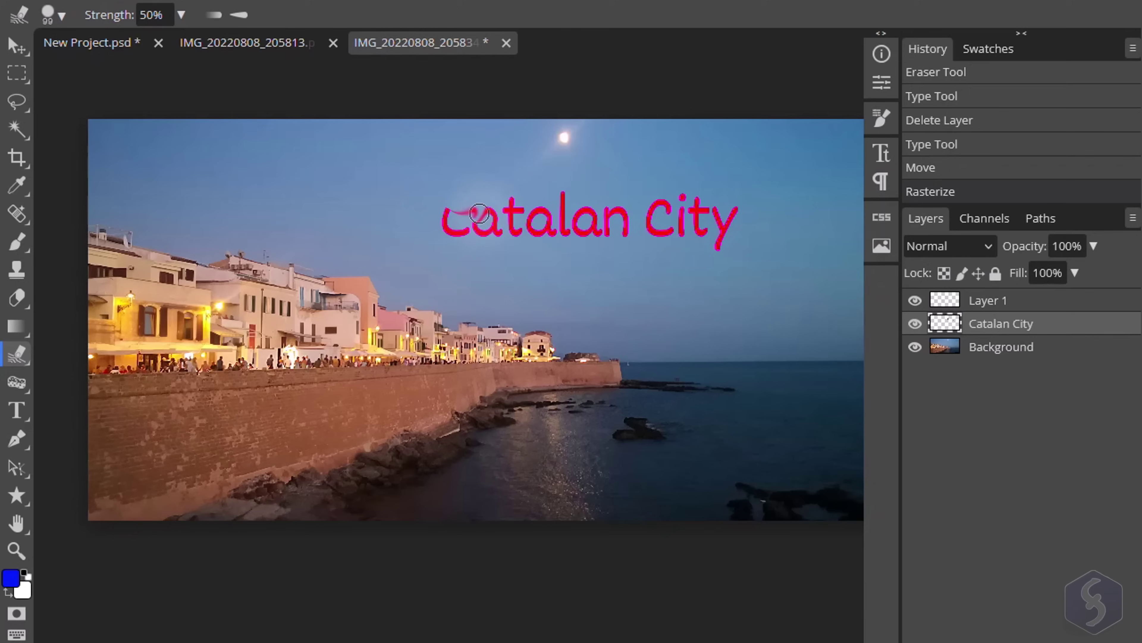
pyautogui.moveTo(598, 239); pyautogui.dragTo(620, 242)
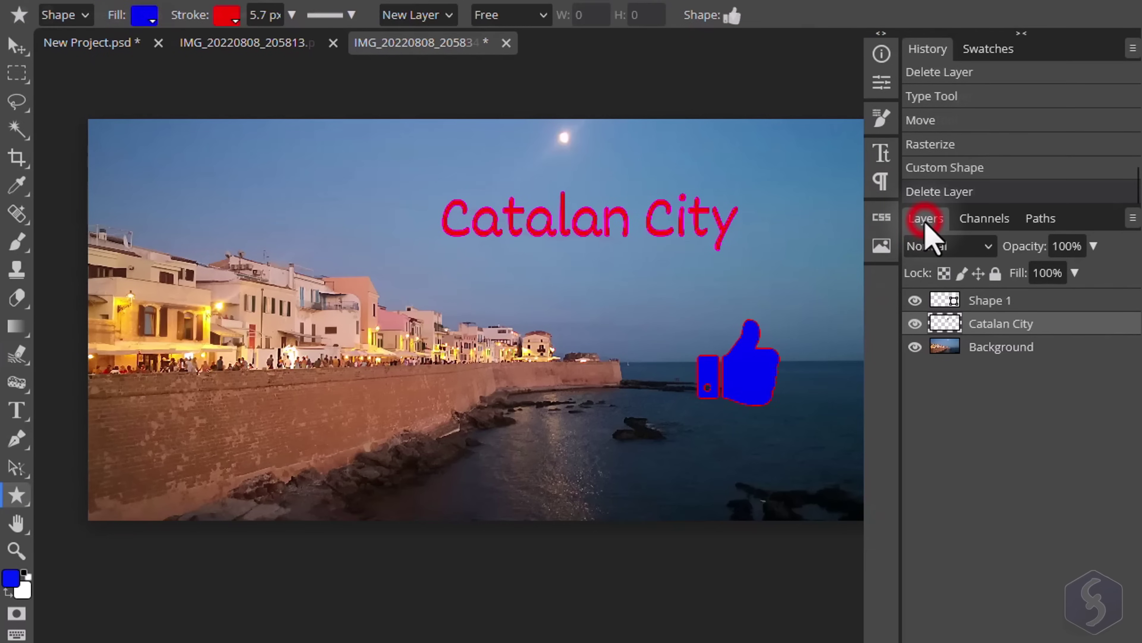
# Step: Toggle visibility of the Catalan City text, background photo and thumbs-up to check each layer
pyautogui.click(914, 323)
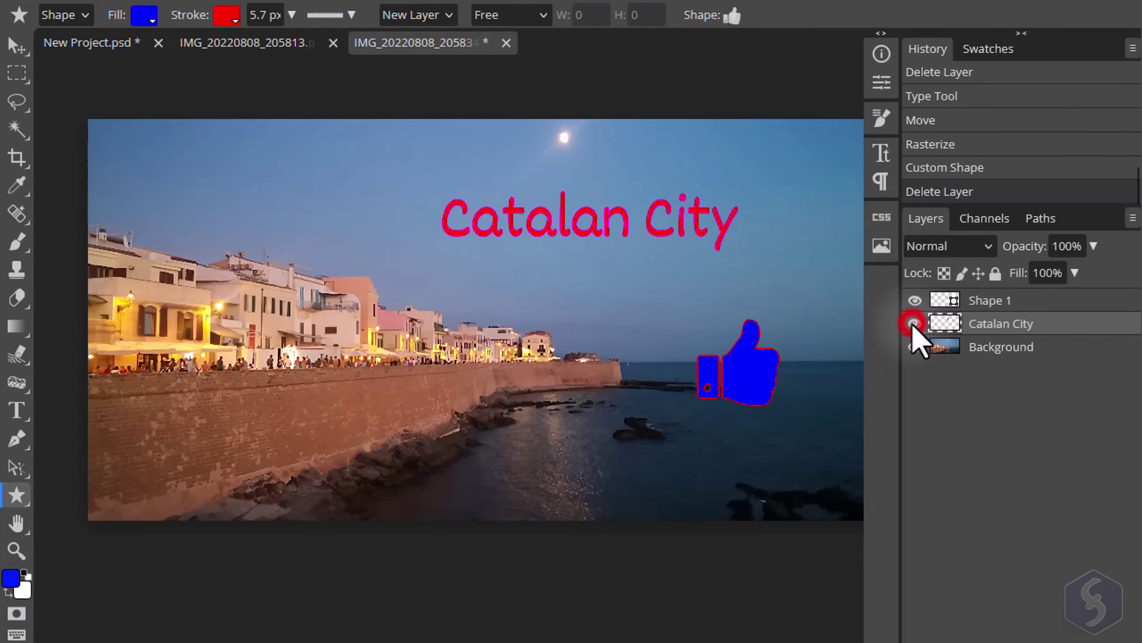
pyautogui.click(915, 323)
pyautogui.click(914, 346)
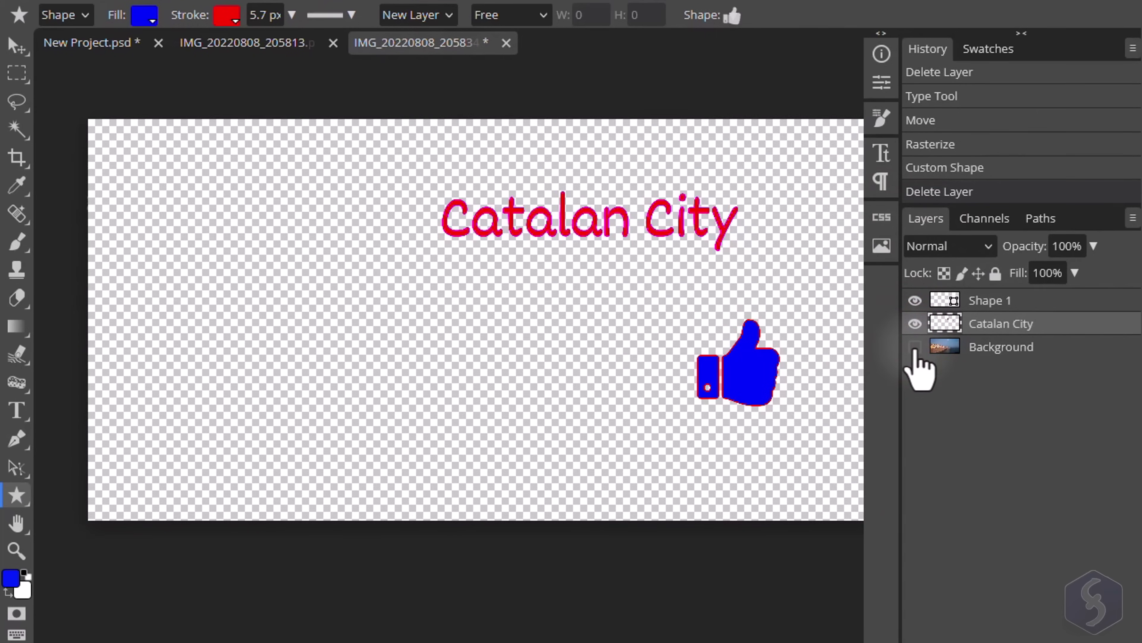
pyautogui.click(914, 347)
pyautogui.click(914, 300)
pyautogui.click(915, 300)
pyautogui.click(984, 300)
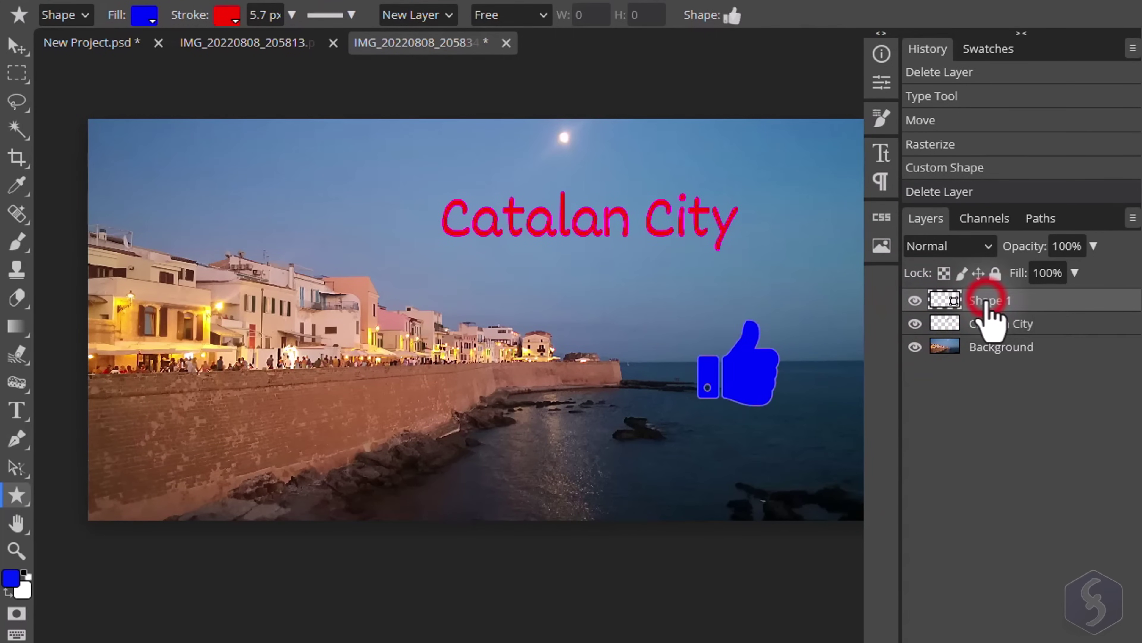
pyautogui.click(990, 324)
# Step: With the Move tool active, recheck the title and thumbs-up layers by toggling their visibility
pyautogui.press('v')
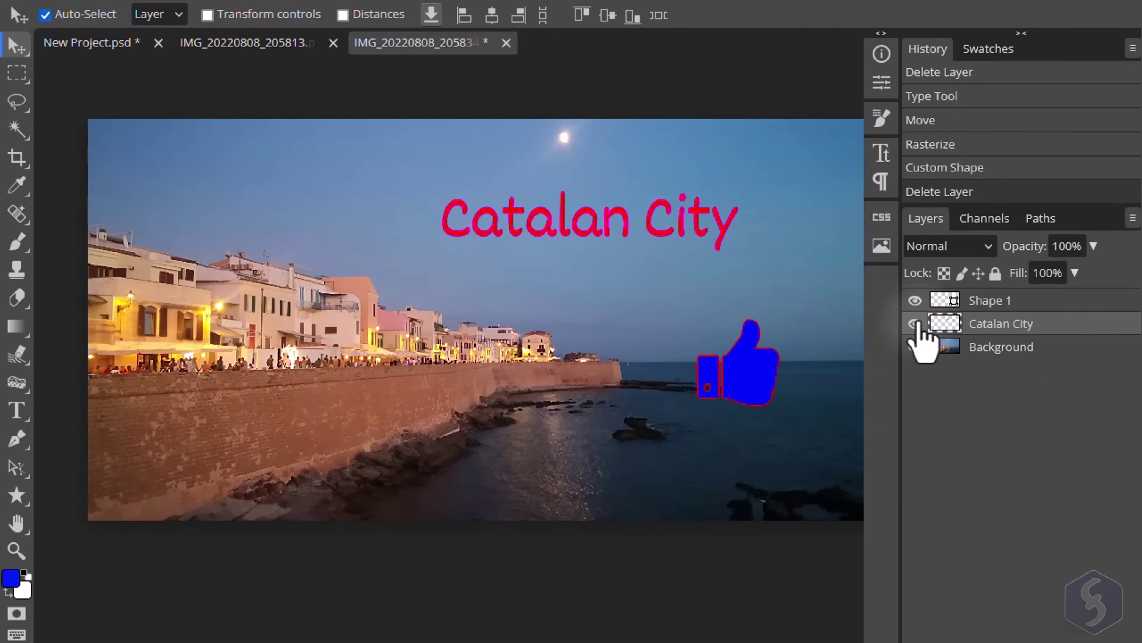
pyautogui.click(915, 323)
pyautogui.click(915, 323)
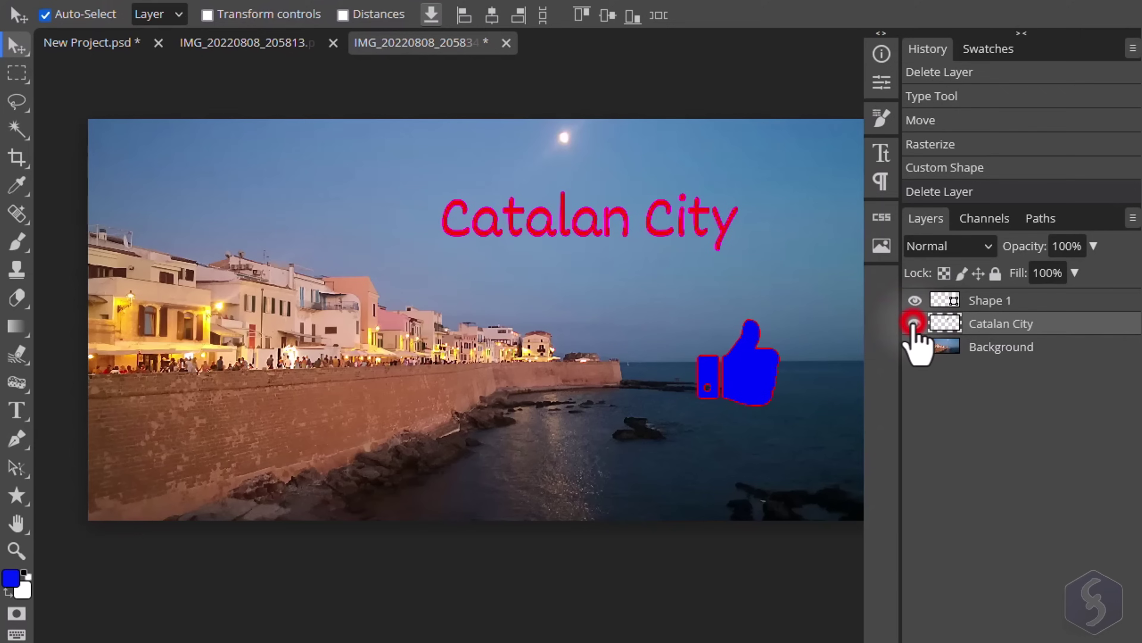
pyautogui.click(915, 301)
pyautogui.click(914, 323)
pyautogui.click(915, 323)
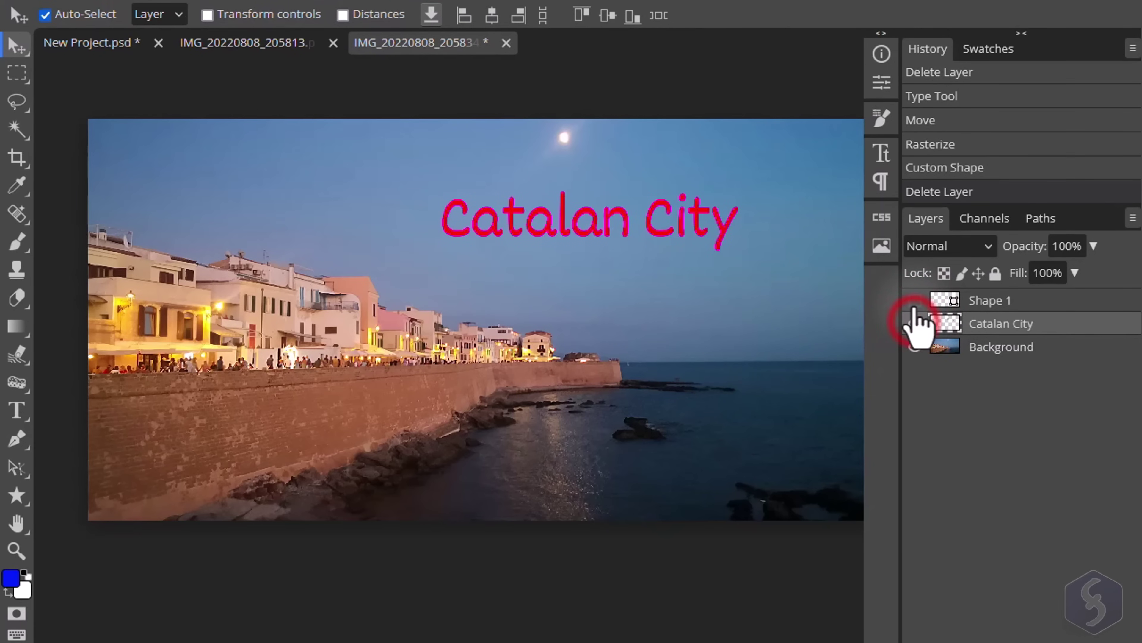
pyautogui.click(914, 301)
# Step: Drag the thumbs-up shape up and to the left, then lock the Shape 1 layer
pyautogui.click(989, 300)
pyautogui.moveTo(758, 396); pyautogui.dragTo(619, 244)
pyautogui.click(995, 273)
# Step: Undo the stray photo shift, put Catalan City above Shape 1, and place the thumbs-up below-right of City
pyautogui.hotkey('ctrl', 'z')
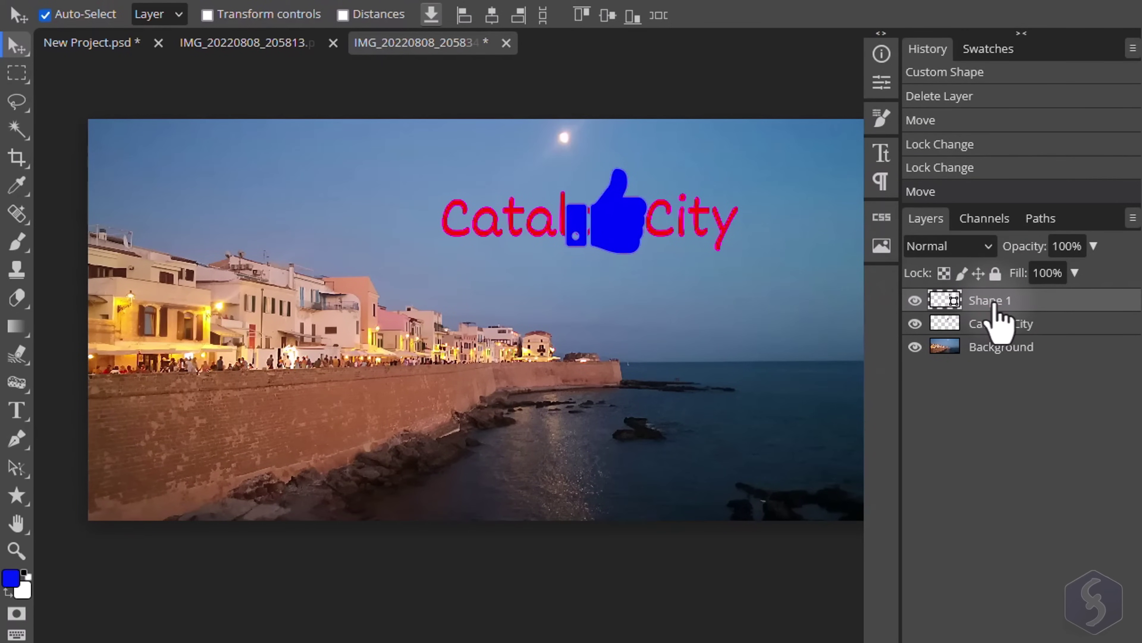
pyautogui.moveTo(995, 300); pyautogui.dragTo(1006, 347)
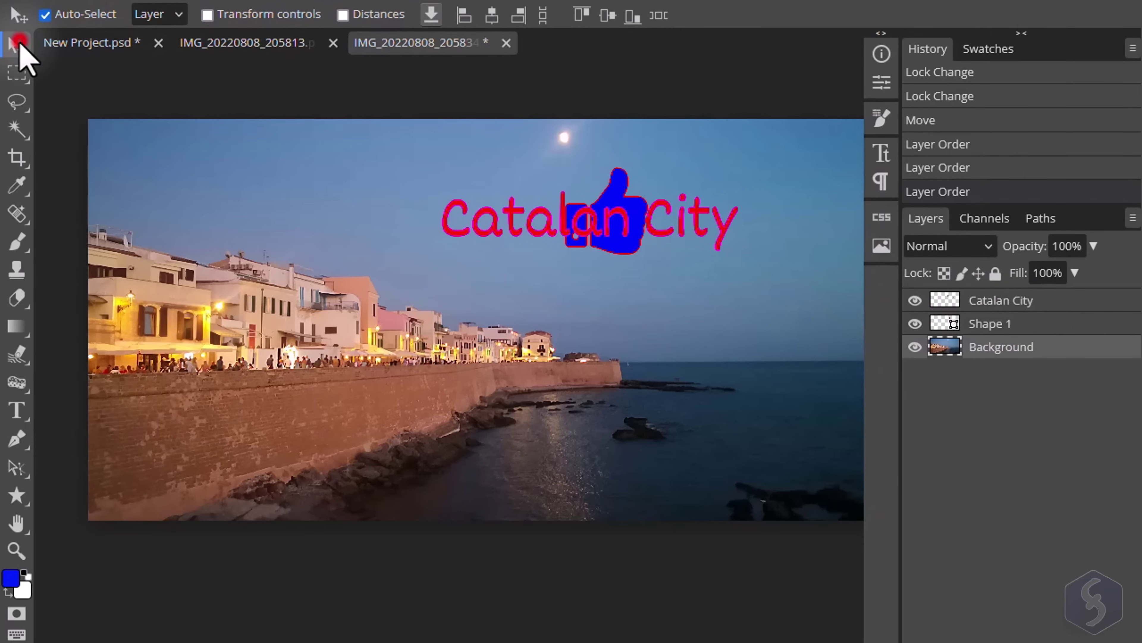
pyautogui.moveTo(612, 199); pyautogui.dragTo(676, 292)
pyautogui.moveTo(650, 231); pyautogui.dragTo(578, 228)
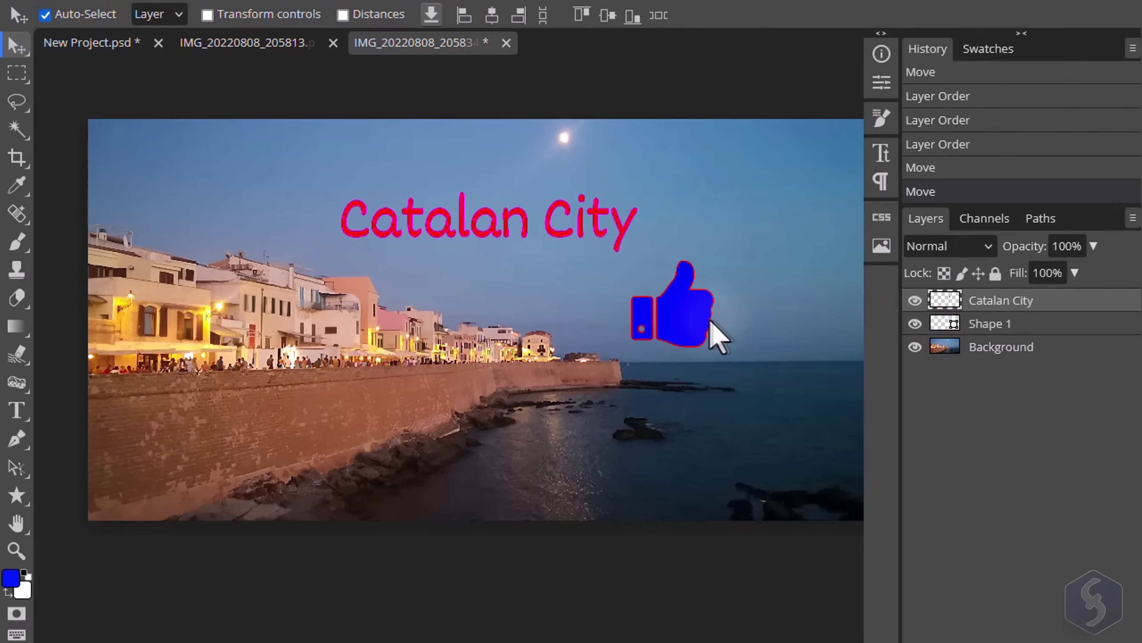
pyautogui.click(694, 323)
pyautogui.moveTo(688, 318); pyautogui.dragTo(691, 291)
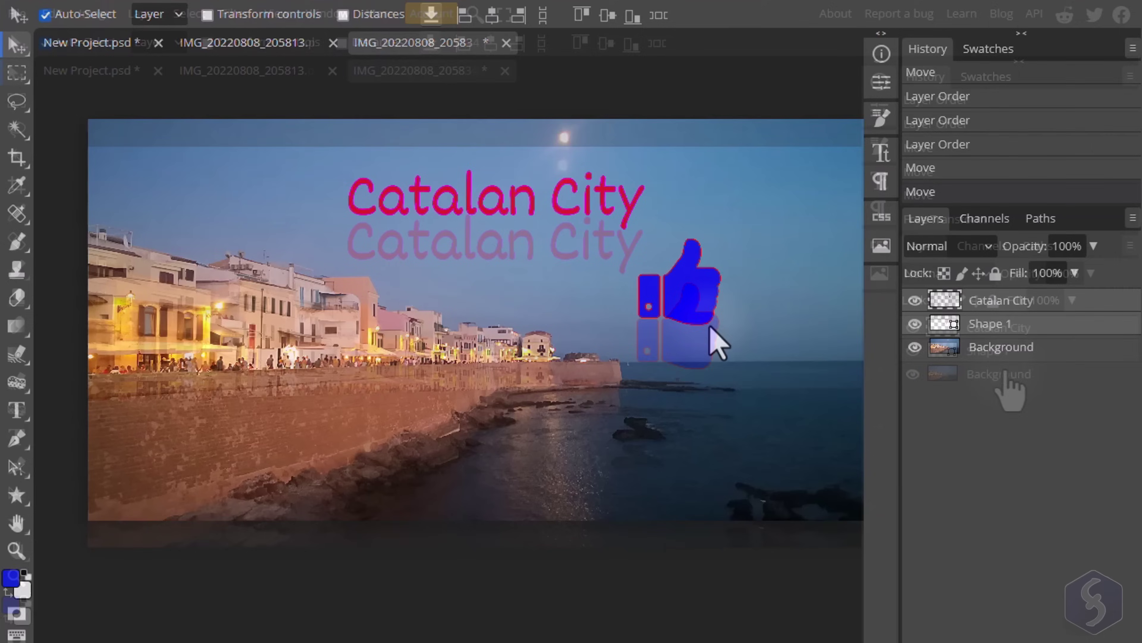
# Step: Enlarge and rotate the Shape 1 thumbs-up using Edit > Transform Scale and Rotate
pyautogui.click(1002, 328)
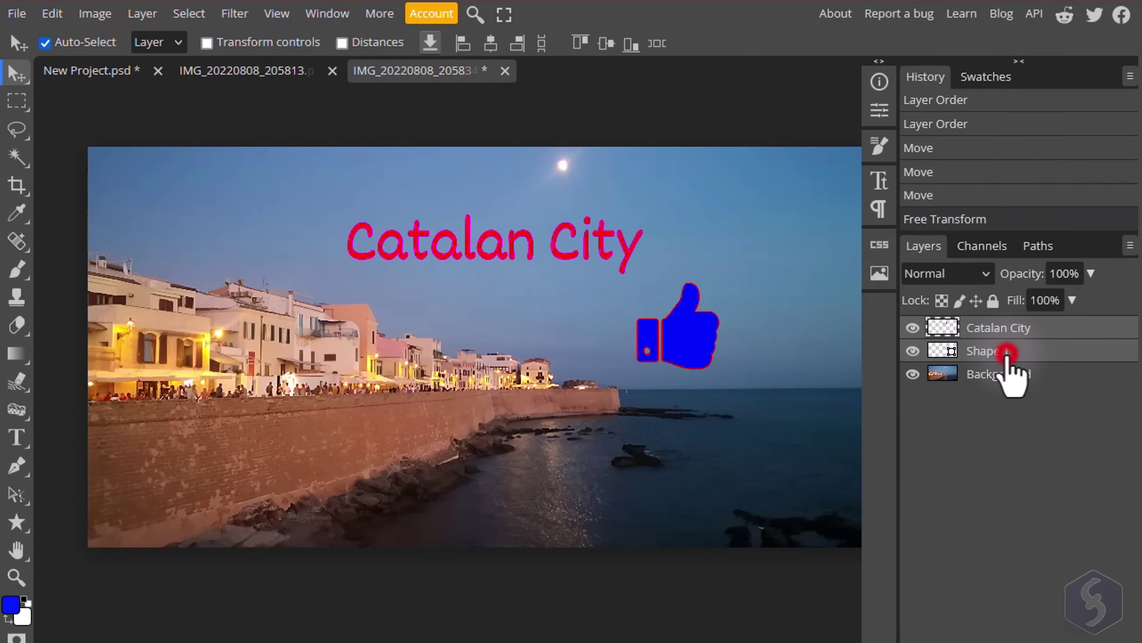
pyautogui.click(56, 18)
pyautogui.moveTo(210, 459)
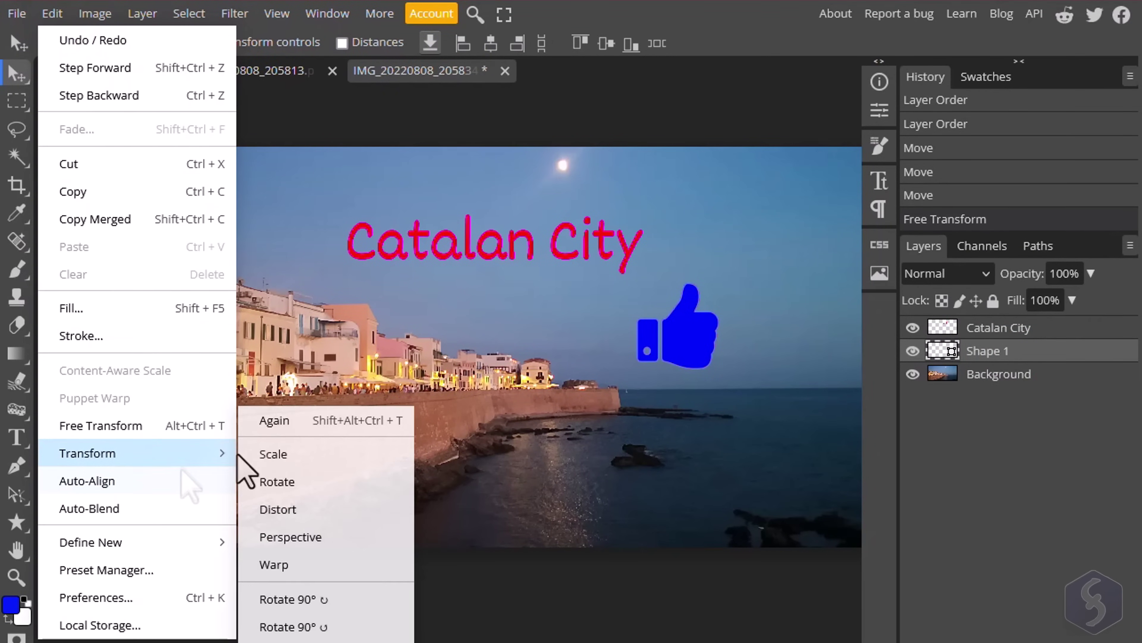
pyautogui.click(328, 454)
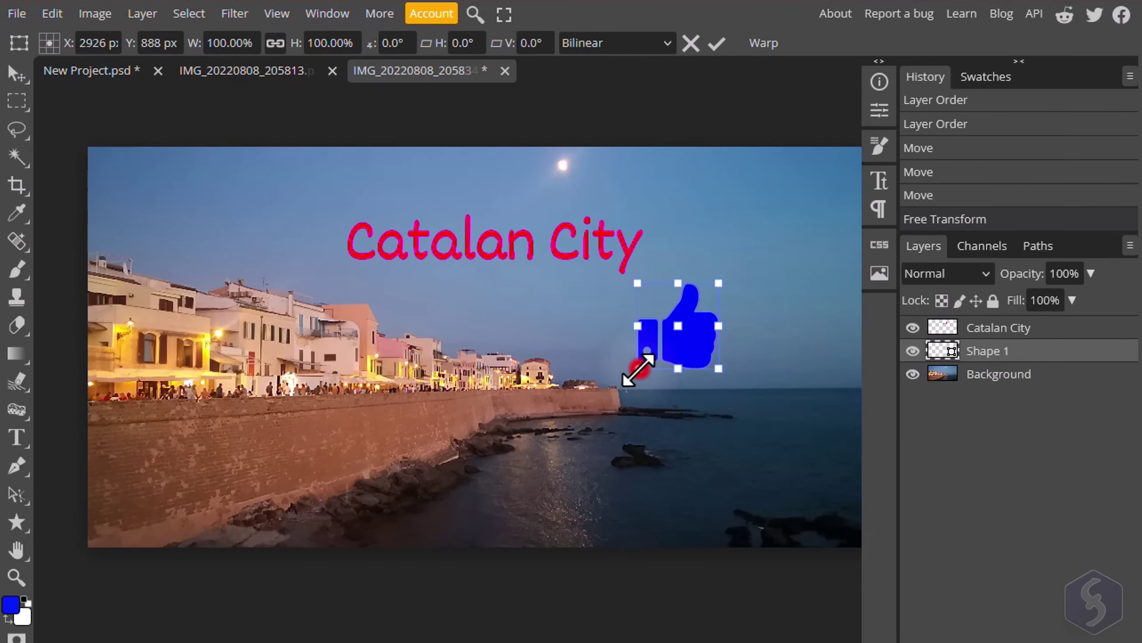
pyautogui.moveTo(639, 370); pyautogui.dragTo(518, 442)
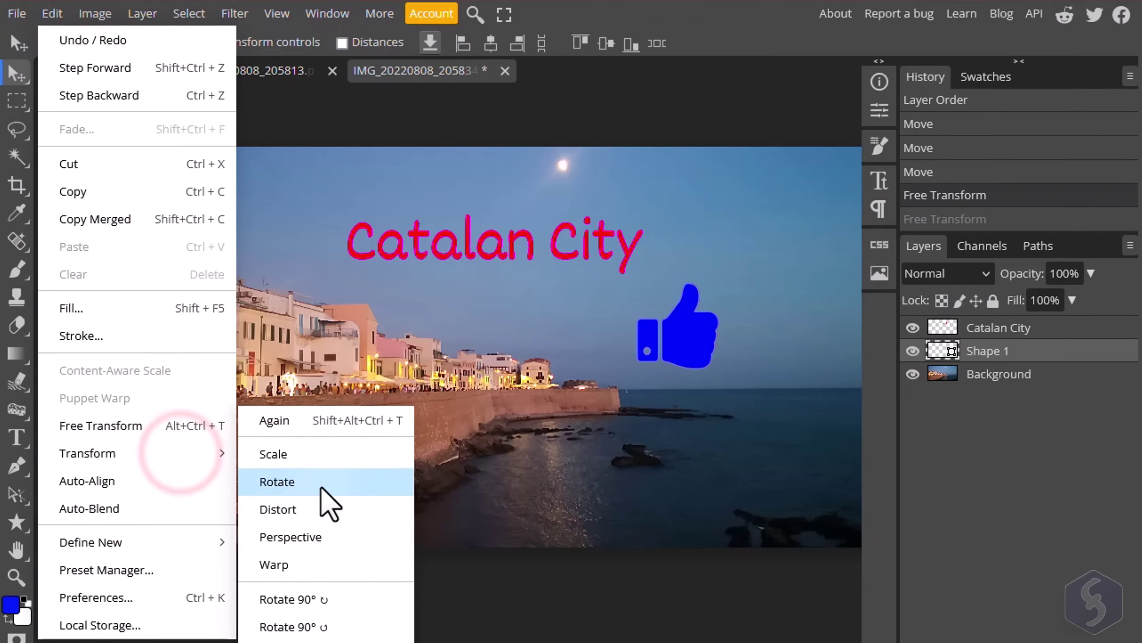
pyautogui.click(321, 484)
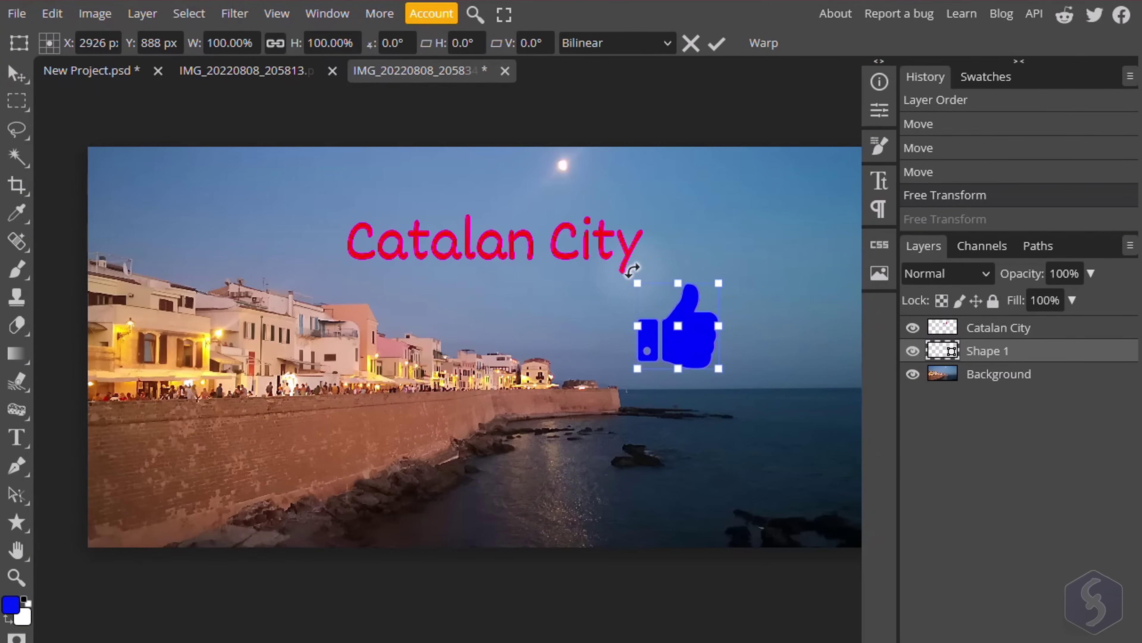
pyautogui.moveTo(632, 270); pyautogui.dragTo(614, 316)
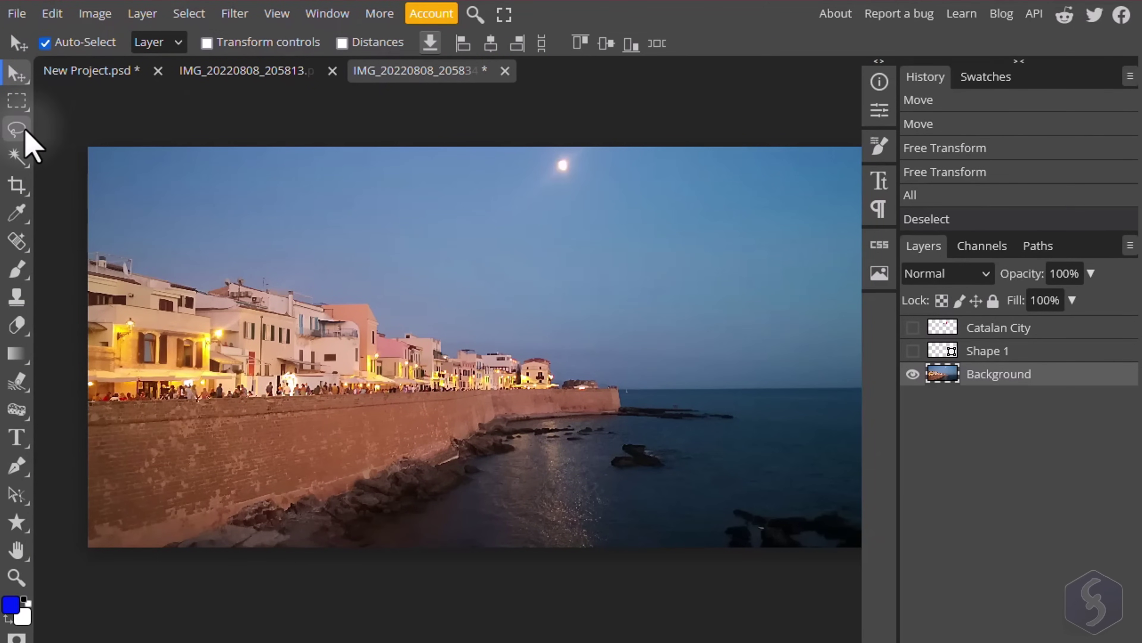
# Step: Lasso an irregular area across the photo's middle, paint a blue brush stroke in it, then undo it
pyautogui.click(22, 129)
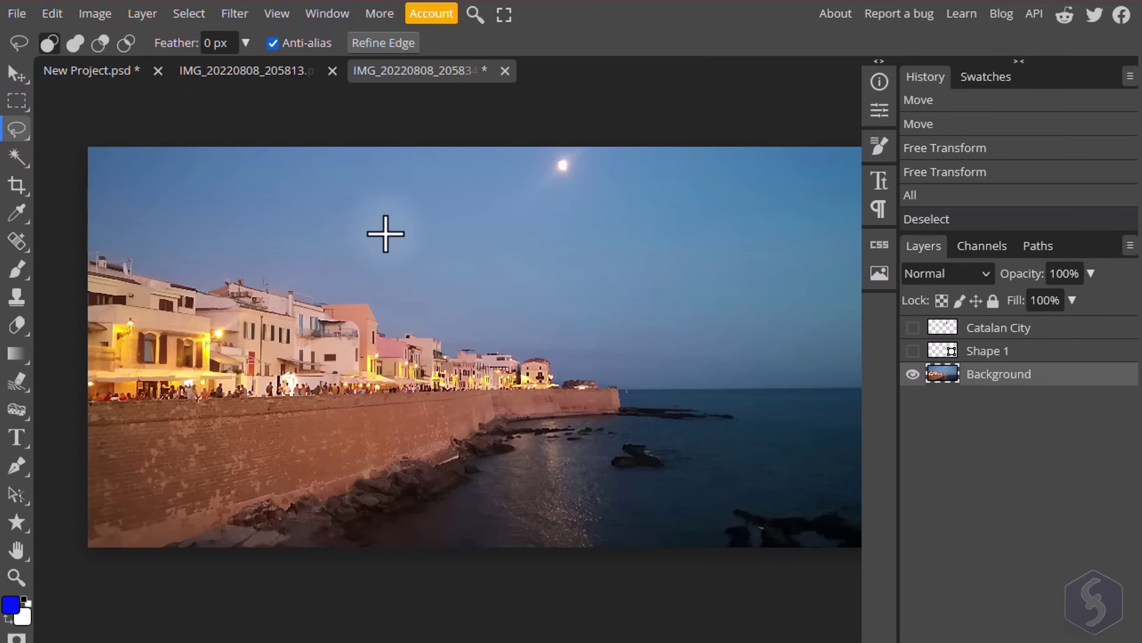
pyautogui.moveTo(384, 230)
pyautogui.mouseDown()
pyautogui.moveTo(263, 366)
pyautogui.moveTo(668, 309)
pyautogui.moveTo(441, 219)
pyautogui.moveTo(387, 230)
pyautogui.mouseUp()
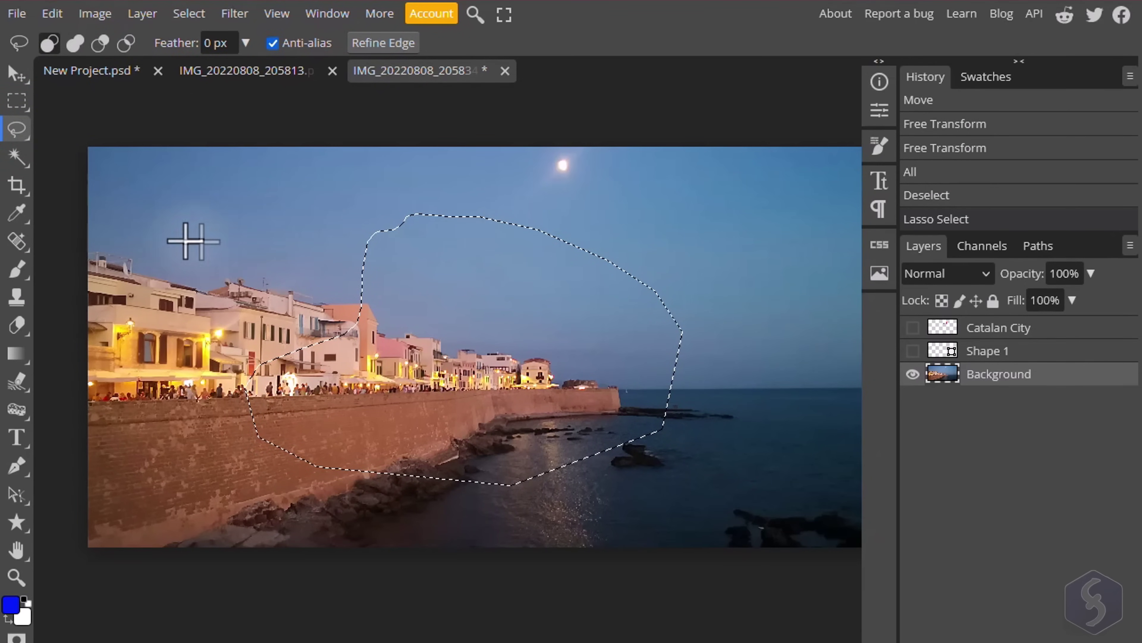
pyautogui.click(20, 271)
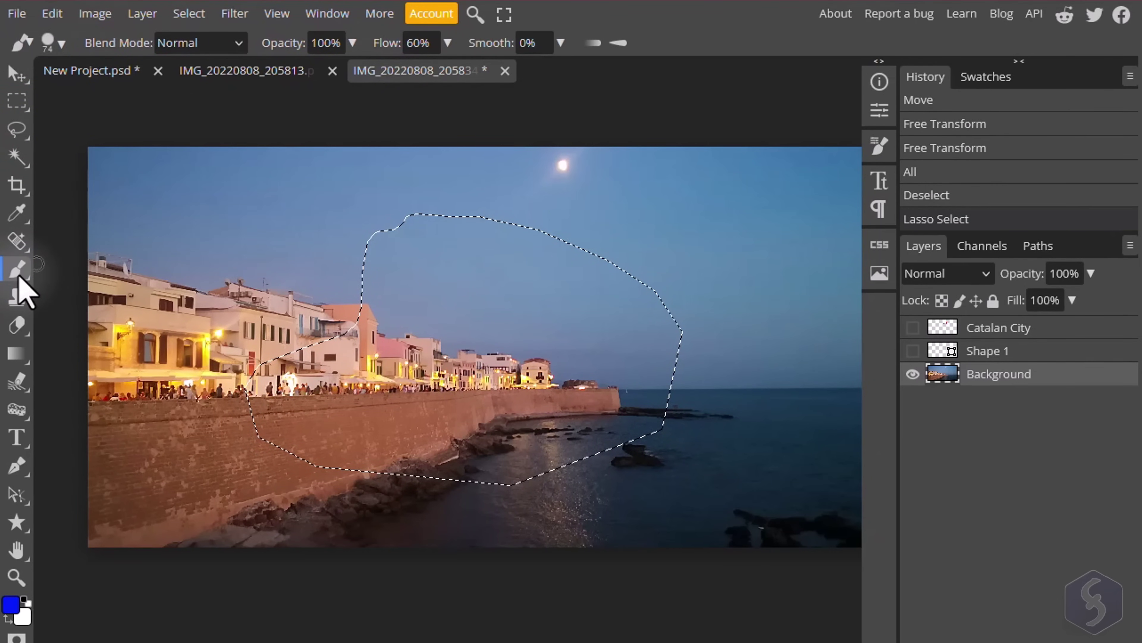
pyautogui.moveTo(577, 247)
pyautogui.mouseDown()
pyautogui.moveTo(562, 275)
pyautogui.moveTo(446, 339)
pyautogui.moveTo(422, 420)
pyautogui.moveTo(362, 474)
pyautogui.mouseUp()
pyautogui.hotkey('ctrl', 'z')
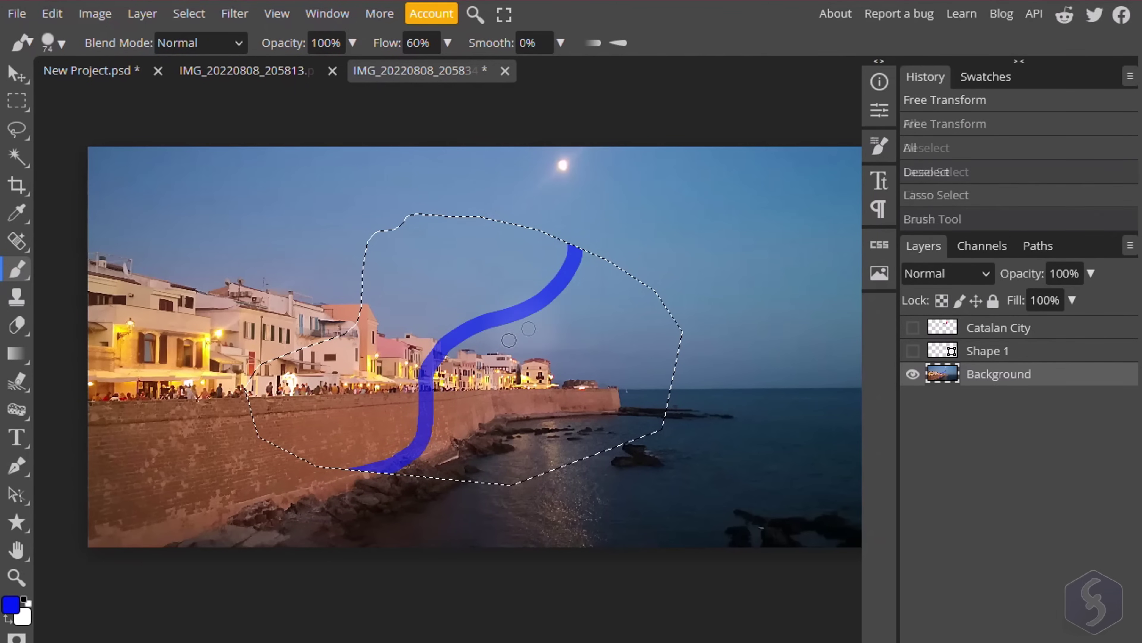
# Step: Delete the lasso area, paste it back as a layer, compare visibility, and merge it down
pyautogui.press('Delete')
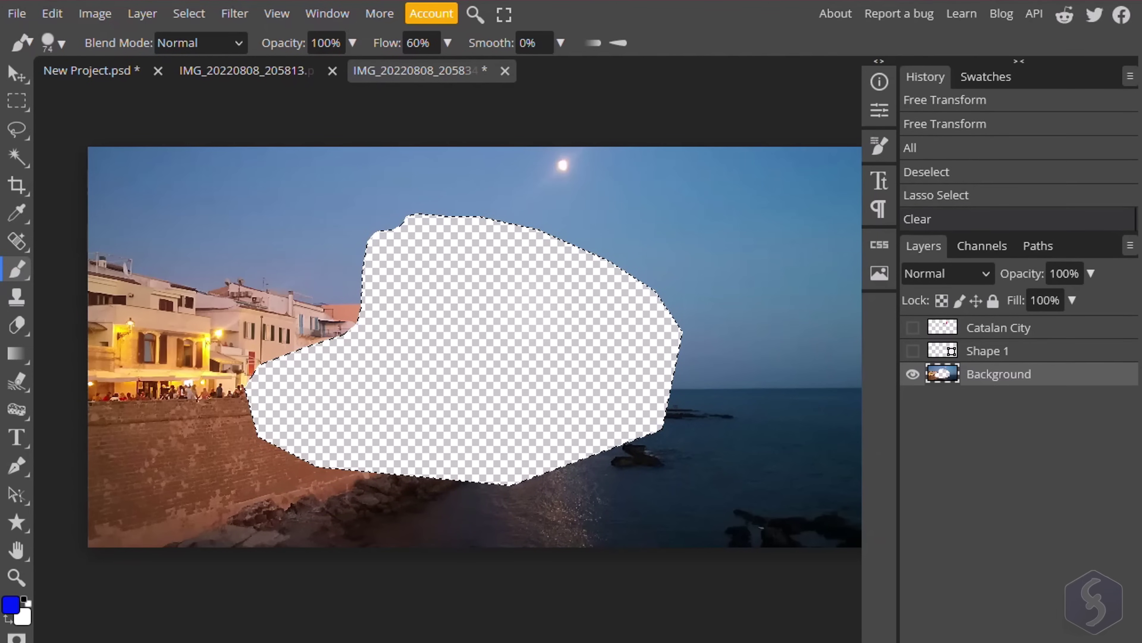
pyautogui.hotkey('ctrl', 'v')
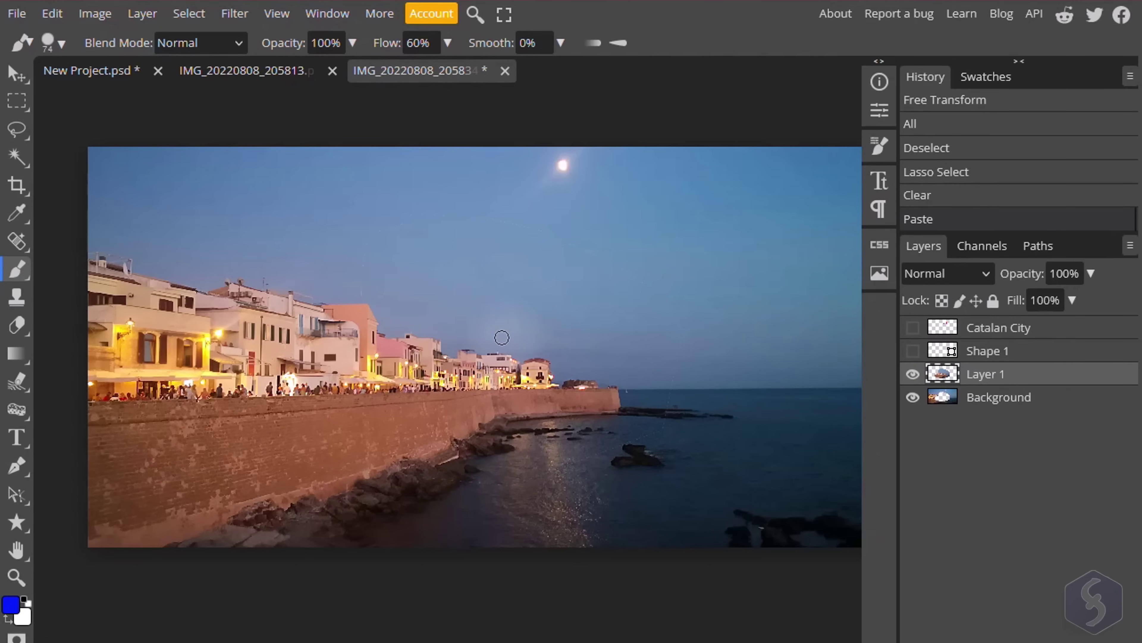
pyautogui.click(912, 374)
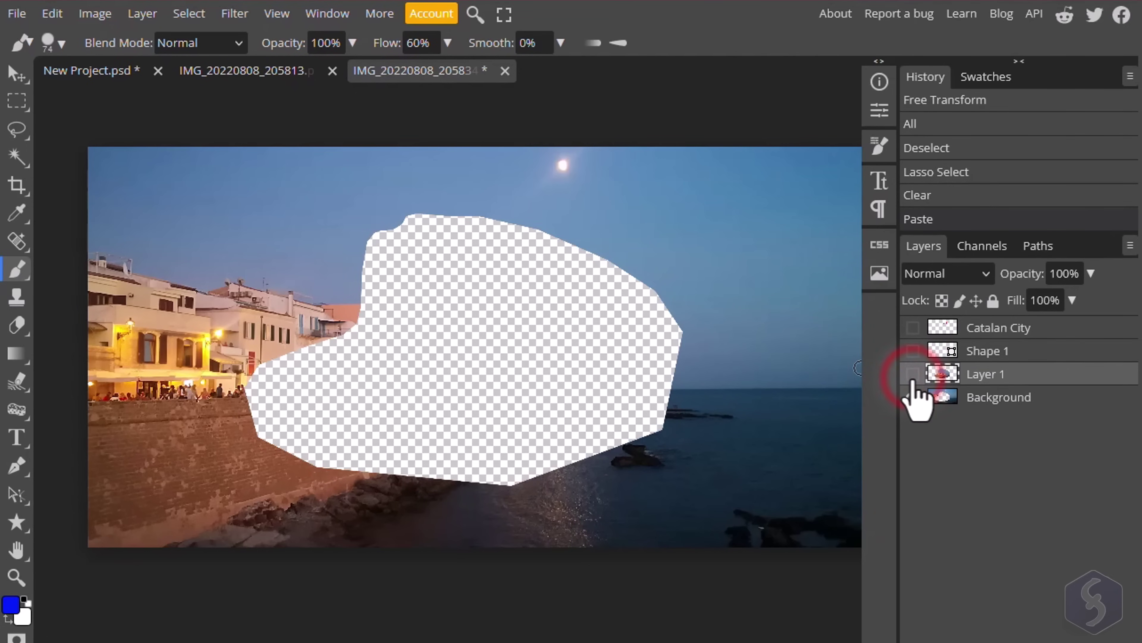
pyautogui.click(913, 374)
pyautogui.click(911, 397)
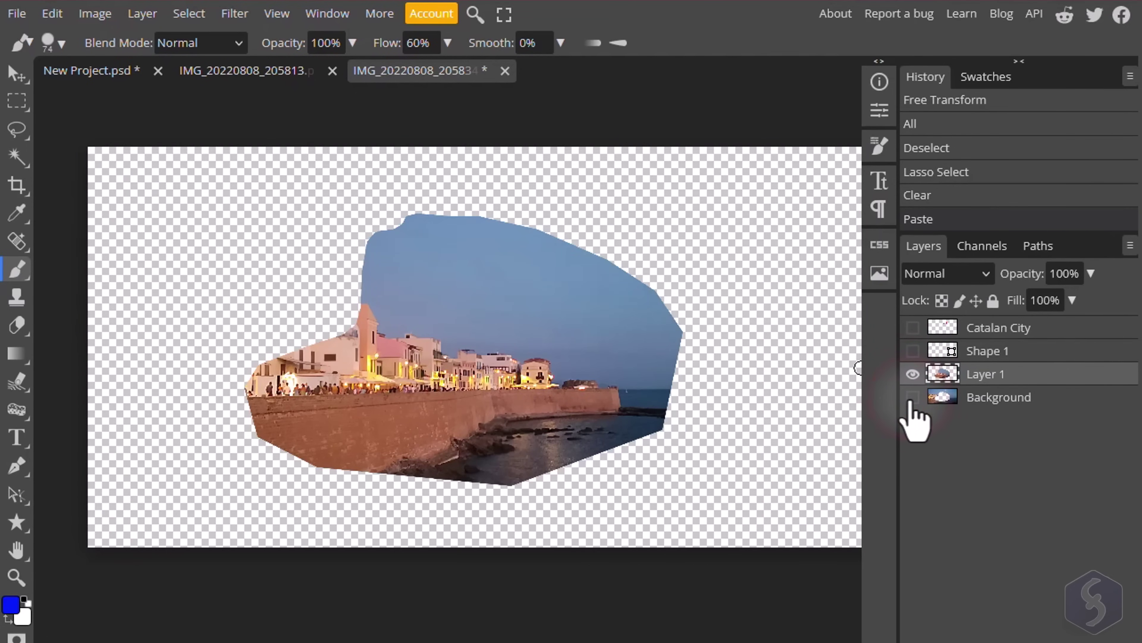
pyautogui.click(911, 396)
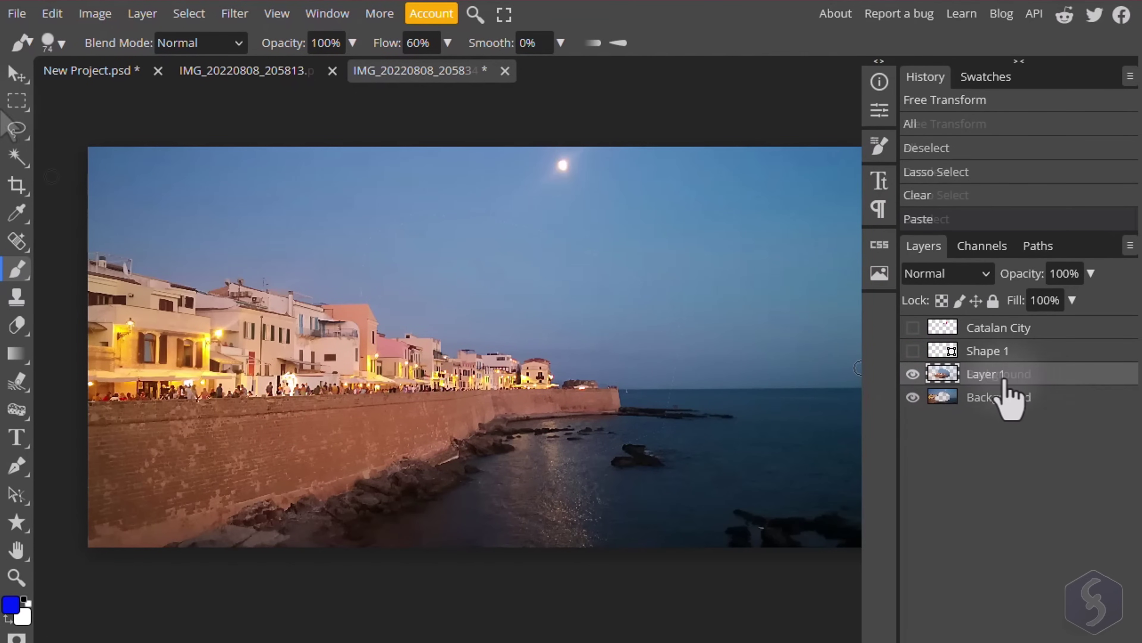
pyautogui.hotkey('ctrl', 'e')
# Step: Make rectangular, elliptical and freehand lasso selections over the buildings and sky
pyautogui.click(20, 103)
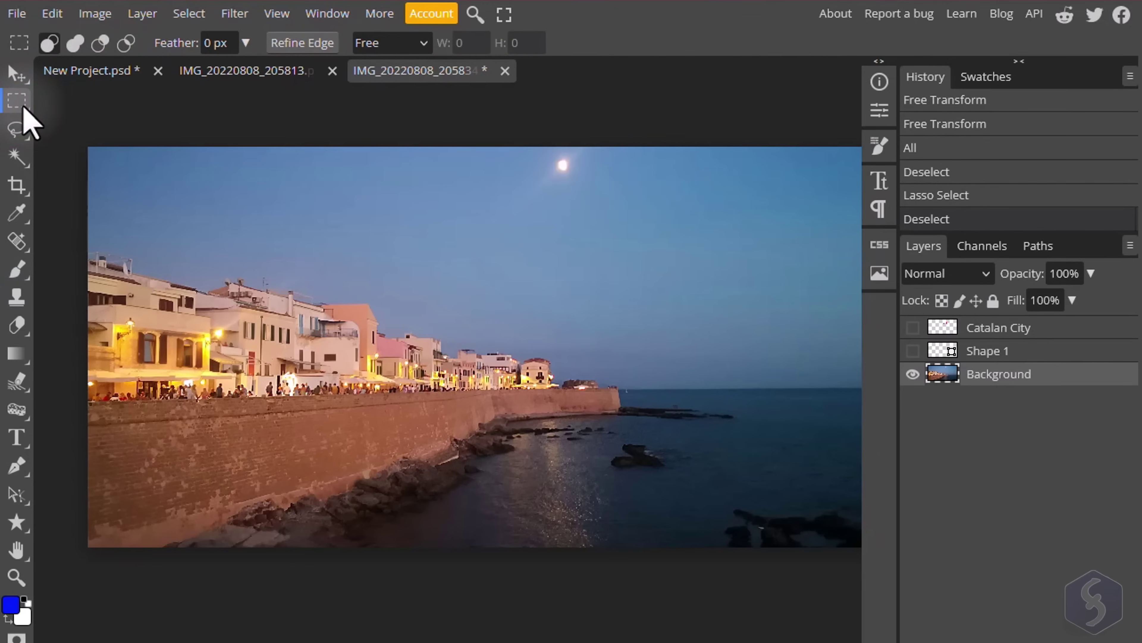
pyautogui.moveTo(270, 221); pyautogui.dragTo(525, 378)
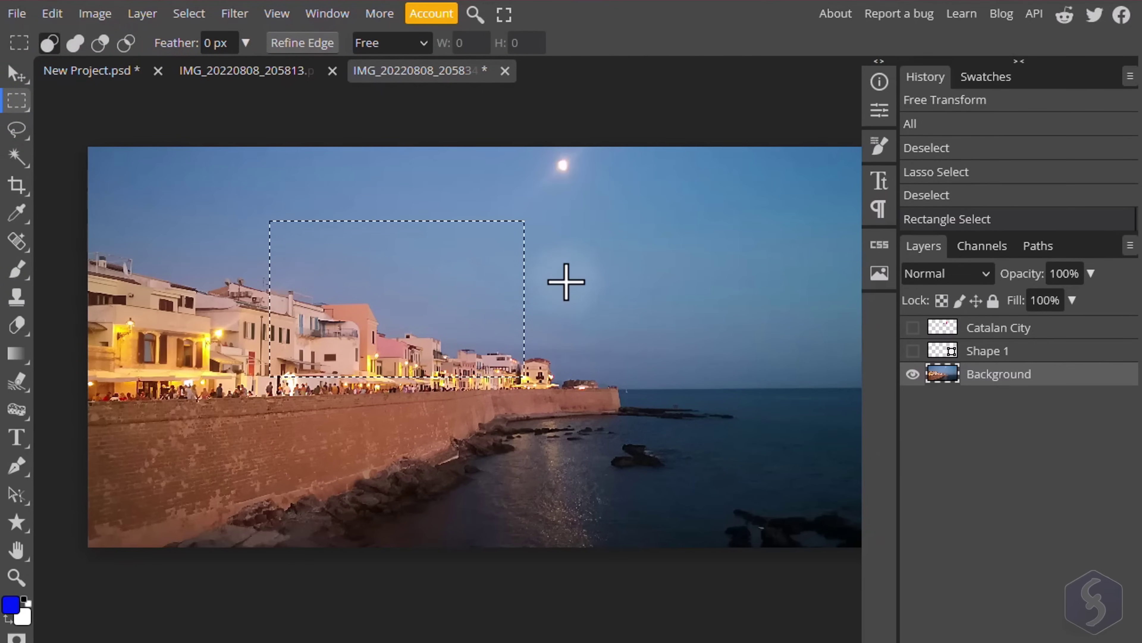
pyautogui.click(96, 131)
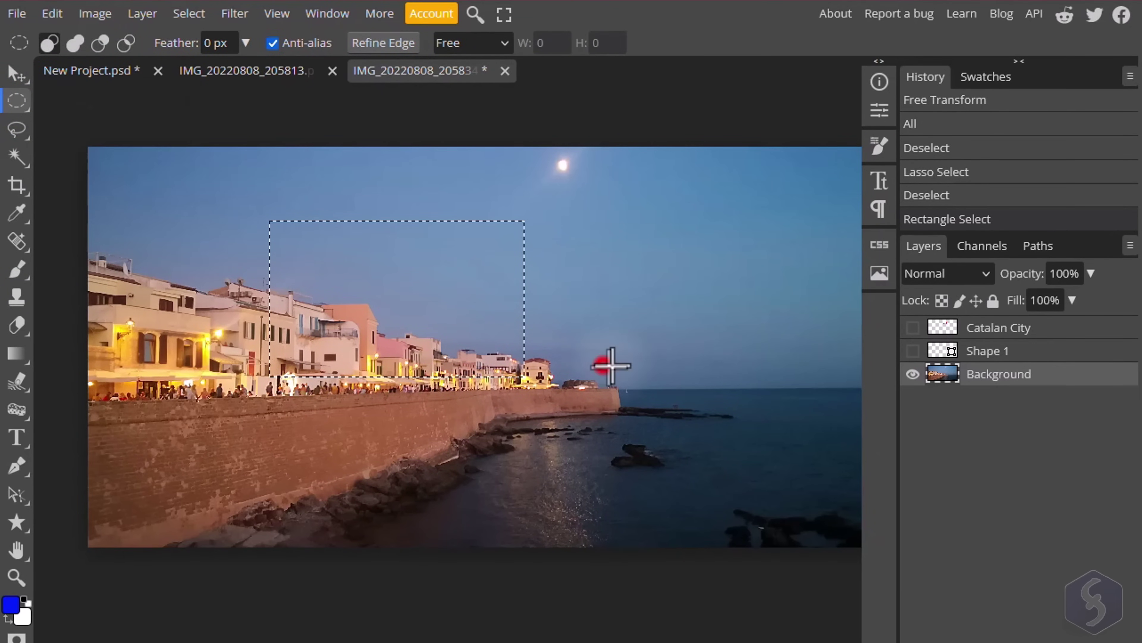
pyautogui.moveTo(609, 365); pyautogui.dragTo(739, 234)
pyautogui.click(16, 129)
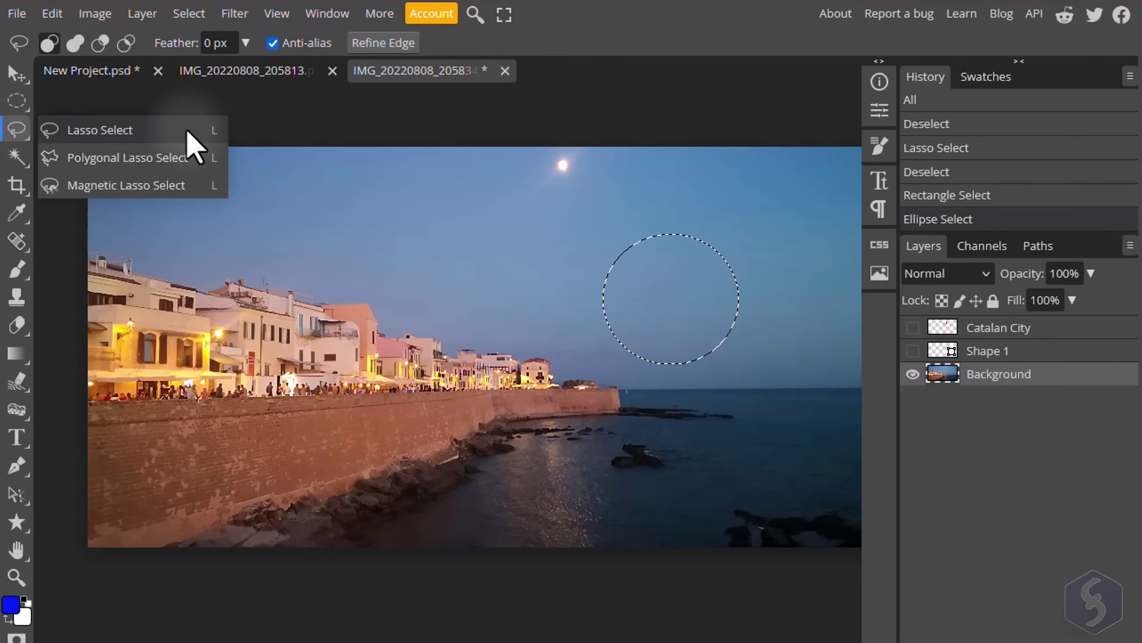
pyautogui.moveTo(313, 199)
pyautogui.mouseDown()
pyautogui.moveTo(305, 221)
pyautogui.moveTo(166, 263)
pyautogui.moveTo(348, 221)
pyautogui.moveTo(319, 204)
pyautogui.mouseUp()
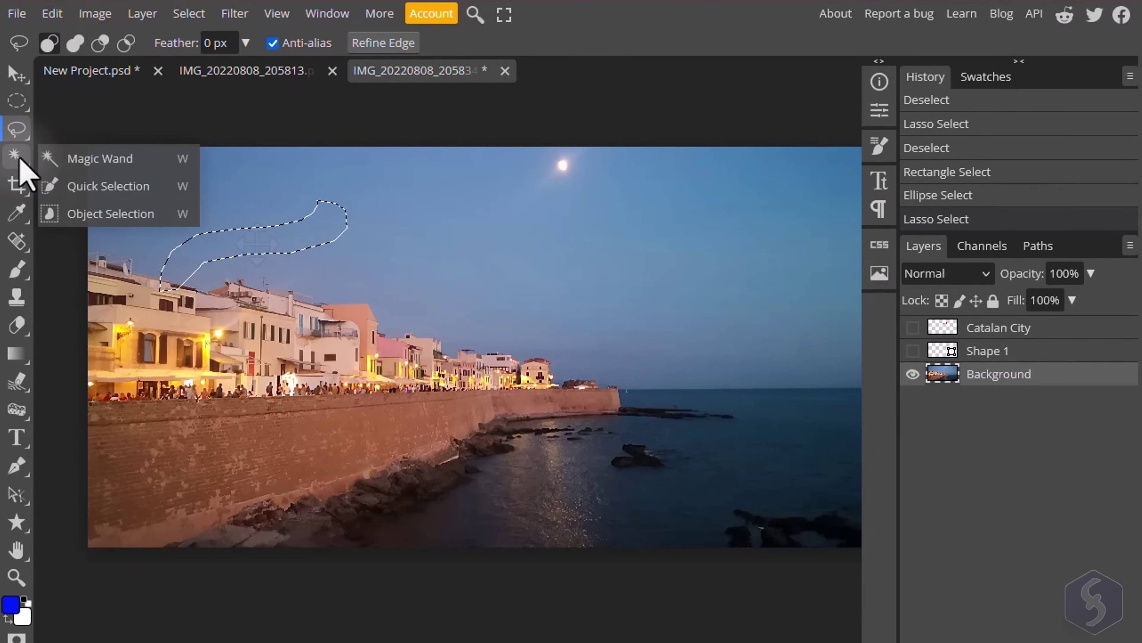
# Step: Quick-select the sky and the wall and town area, deselecting between attempts
pyautogui.click(110, 187)
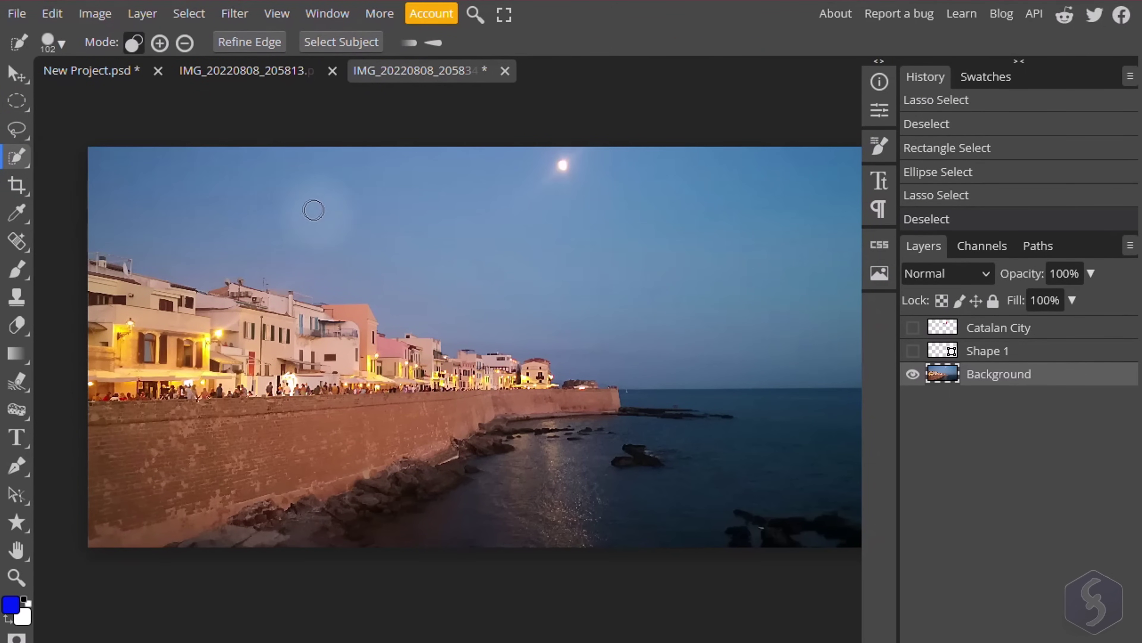
pyautogui.moveTo(332, 214); pyautogui.dragTo(395, 242)
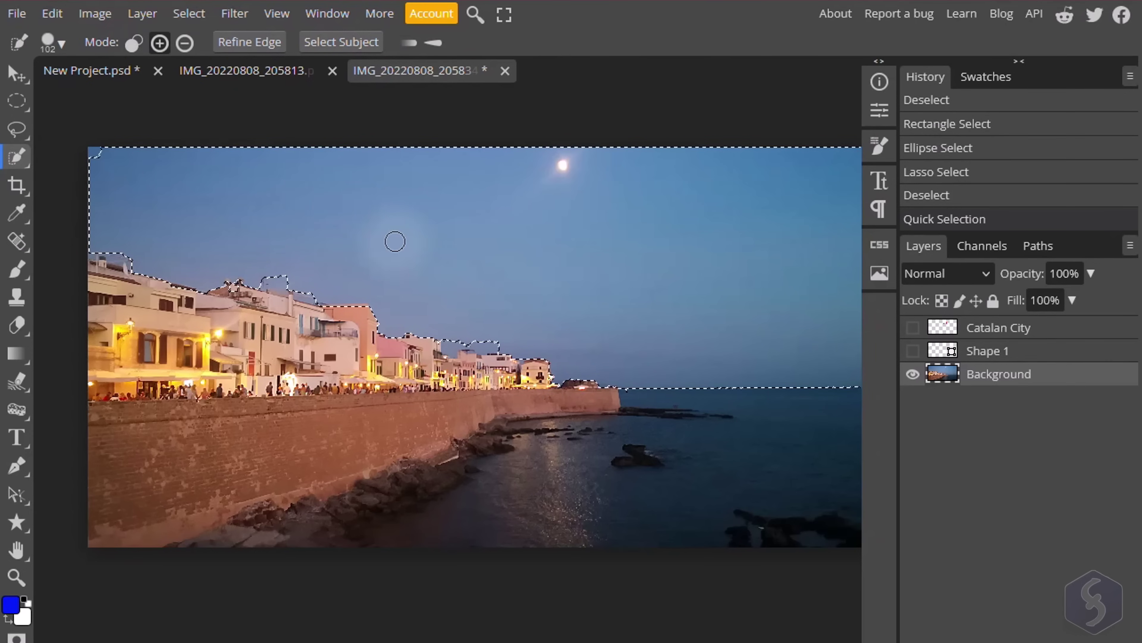
pyautogui.click(277, 439)
pyautogui.hotkey('ctrl', 'd')
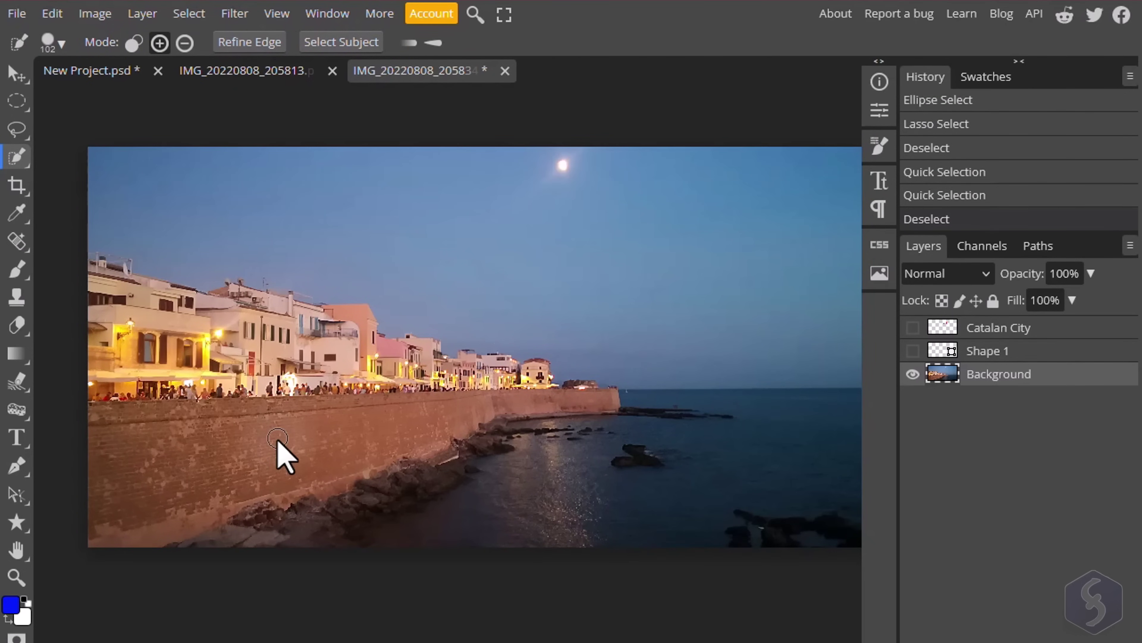
pyautogui.click(277, 439)
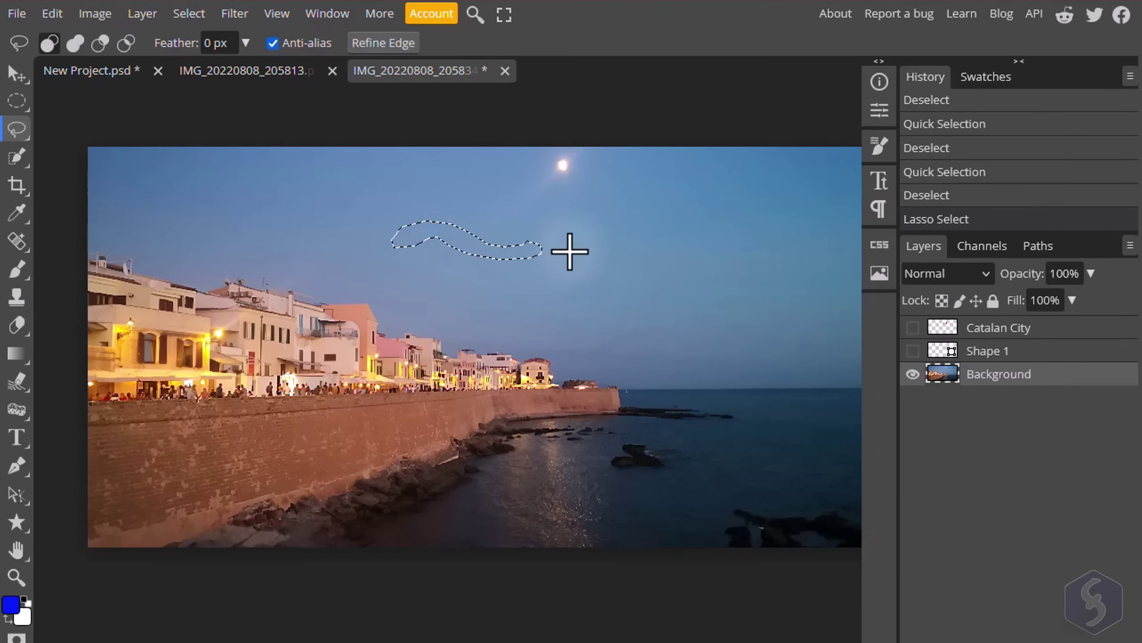
pyautogui.click(572, 250)
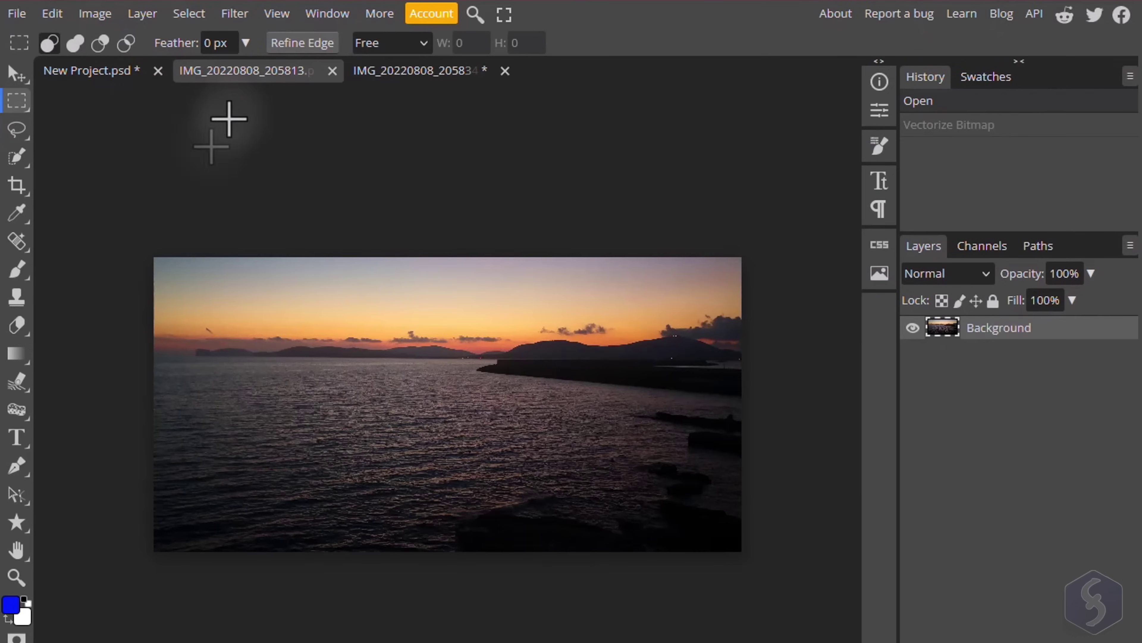
# Step: Cut the whole sunset photo and paste it into the seaside document
pyautogui.moveTo(143, 240); pyautogui.dragTo(755, 559)
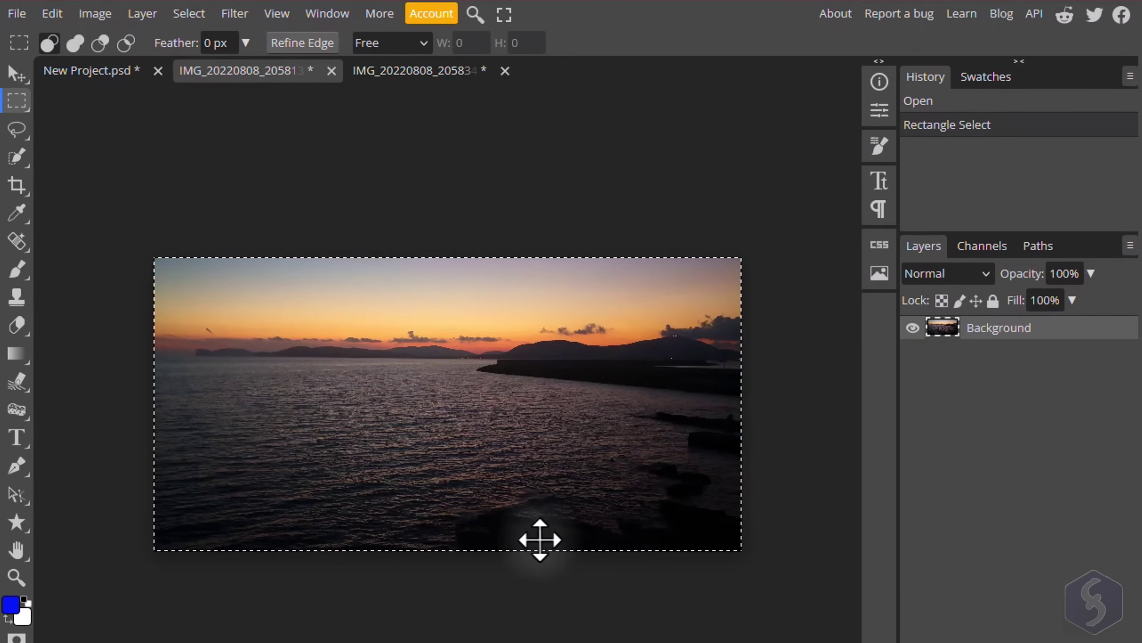
pyautogui.press('Delete')
pyautogui.click(421, 74)
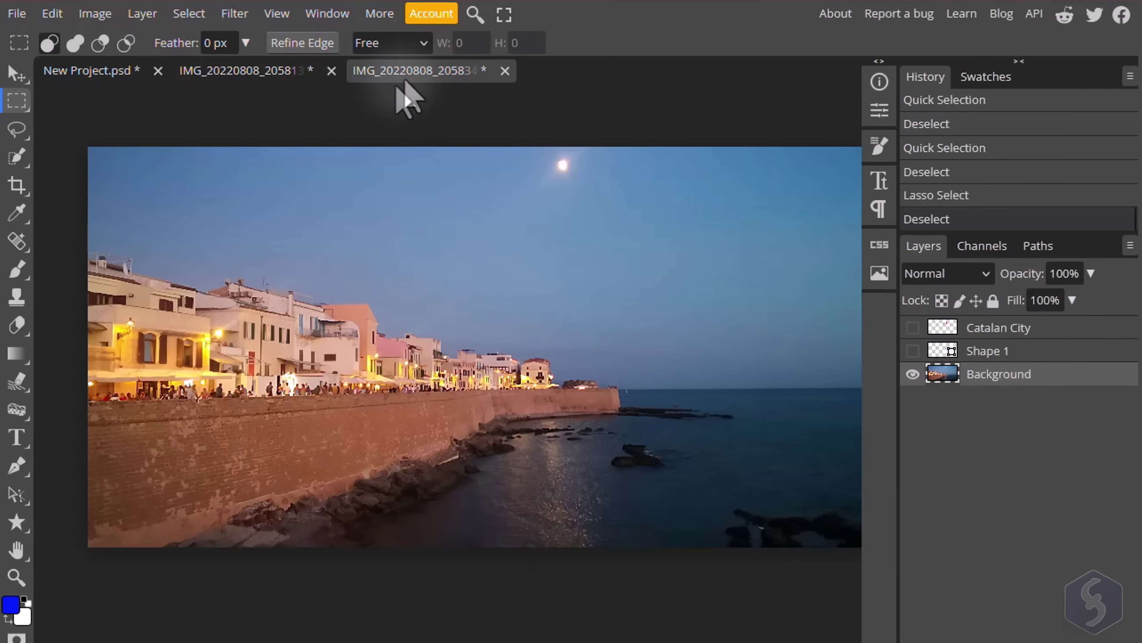
pyautogui.hotkey('ctrl', 'v')
# Step: Scale the pasted sunset to about 47.43% and place it in the upper-right sky
pyautogui.click(164, 454)
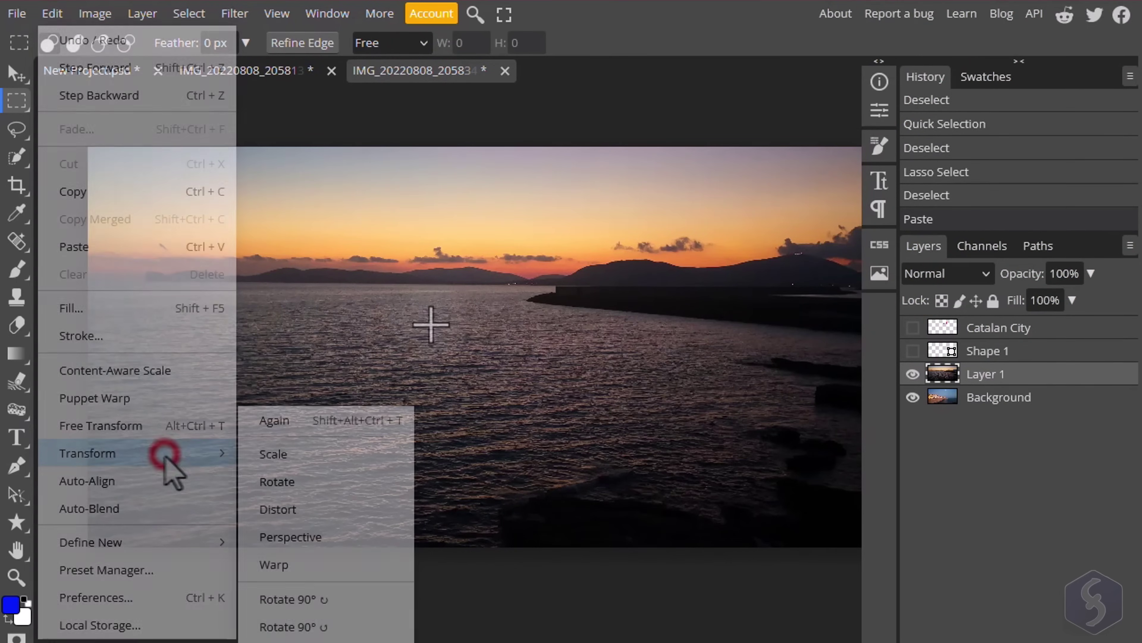
pyautogui.click(288, 454)
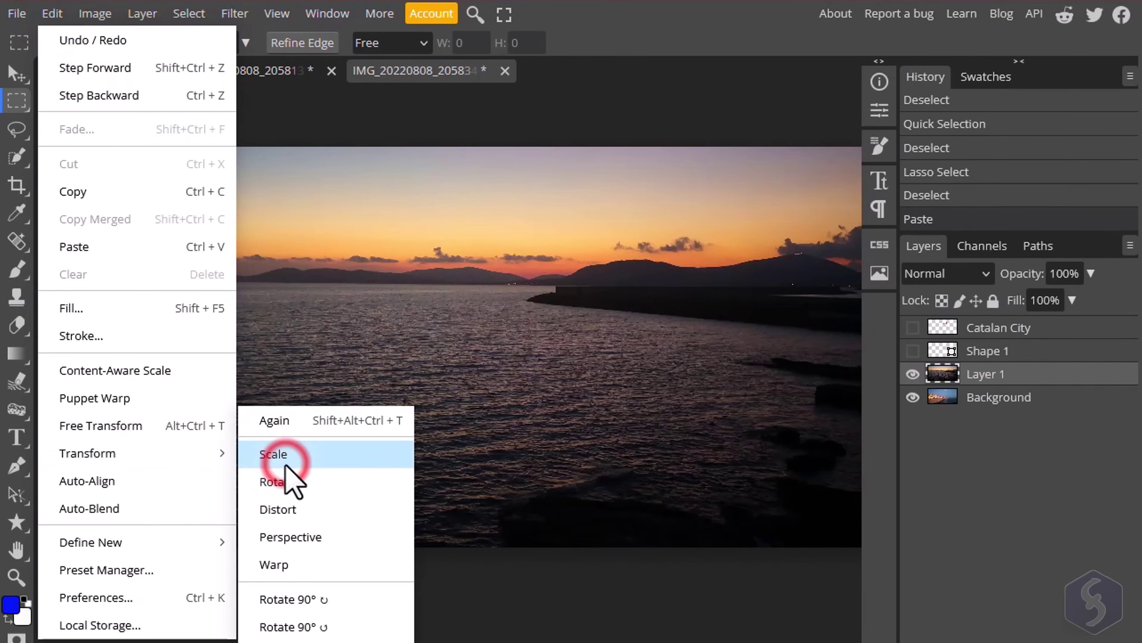
pyautogui.moveTo(84, 148); pyautogui.dragTo(495, 357)
pyautogui.moveTo(589, 360); pyautogui.dragTo(527, 231)
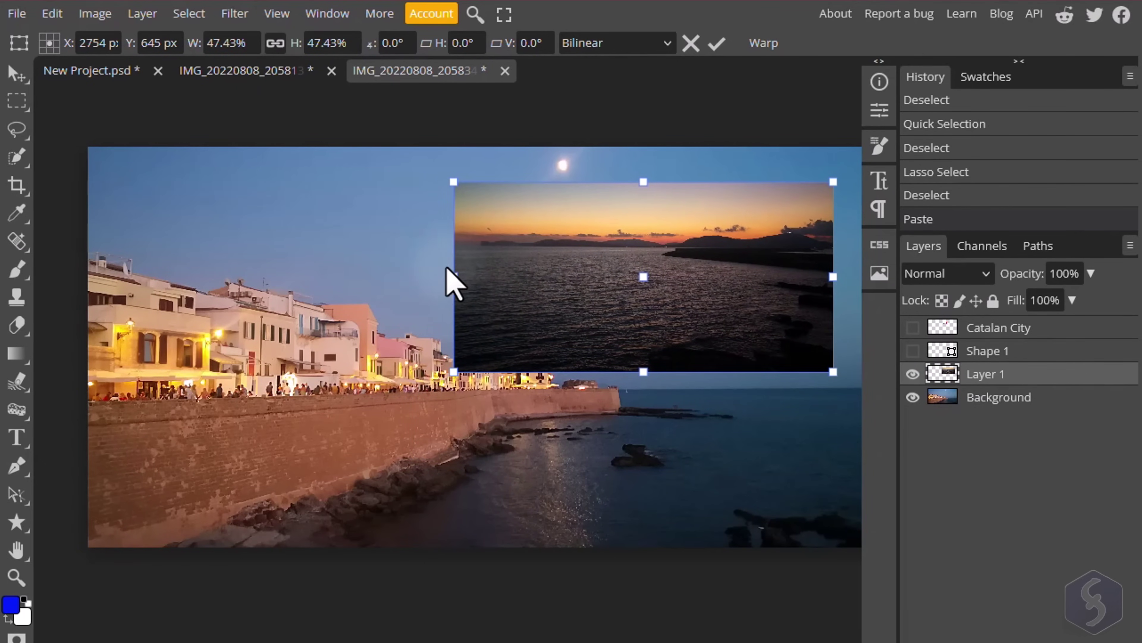
pyautogui.press('Return')
# Step: Toggle the sunset layer's visibility, browse the stock photo gallery, and select the sunset layer
pyautogui.click(913, 374)
pyautogui.click(912, 374)
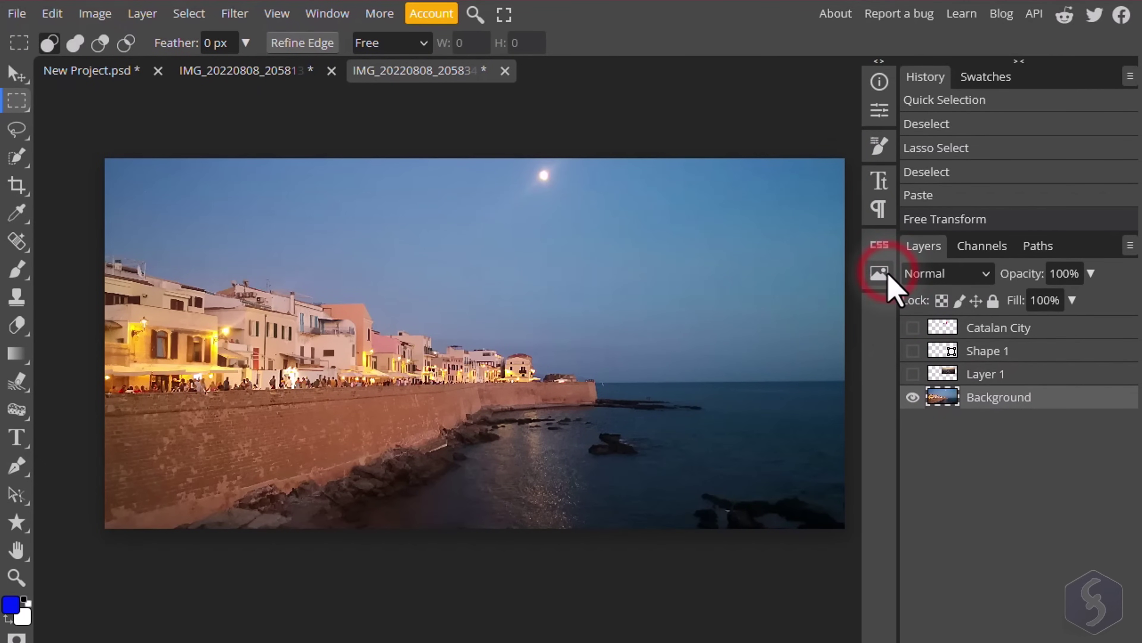
pyautogui.click(885, 273)
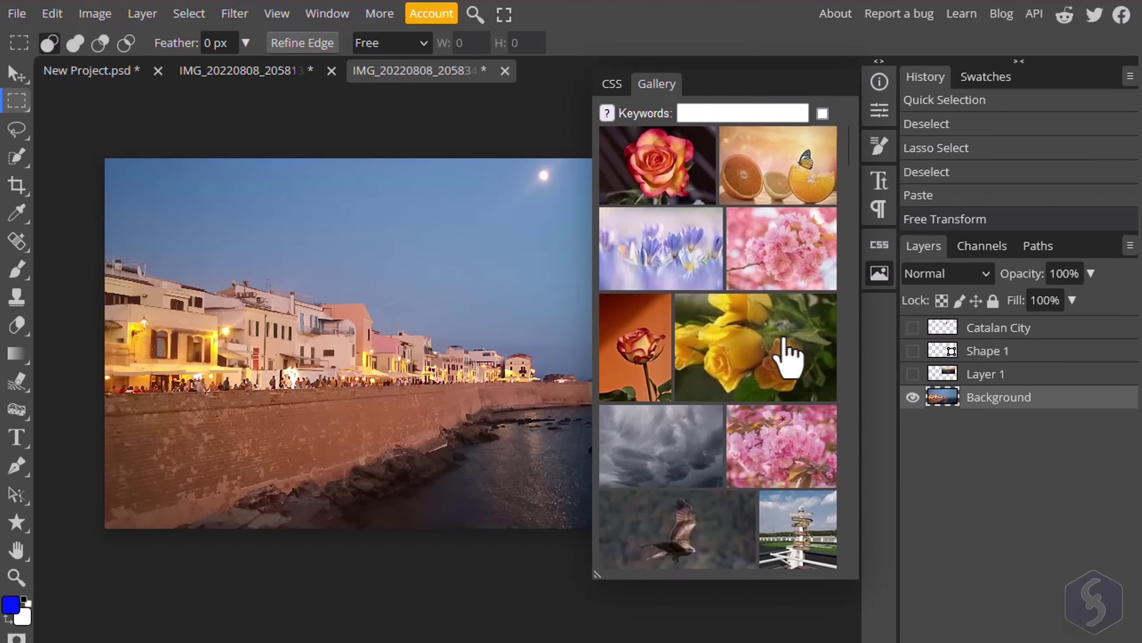
pyautogui.scroll(-10, 787, 355)
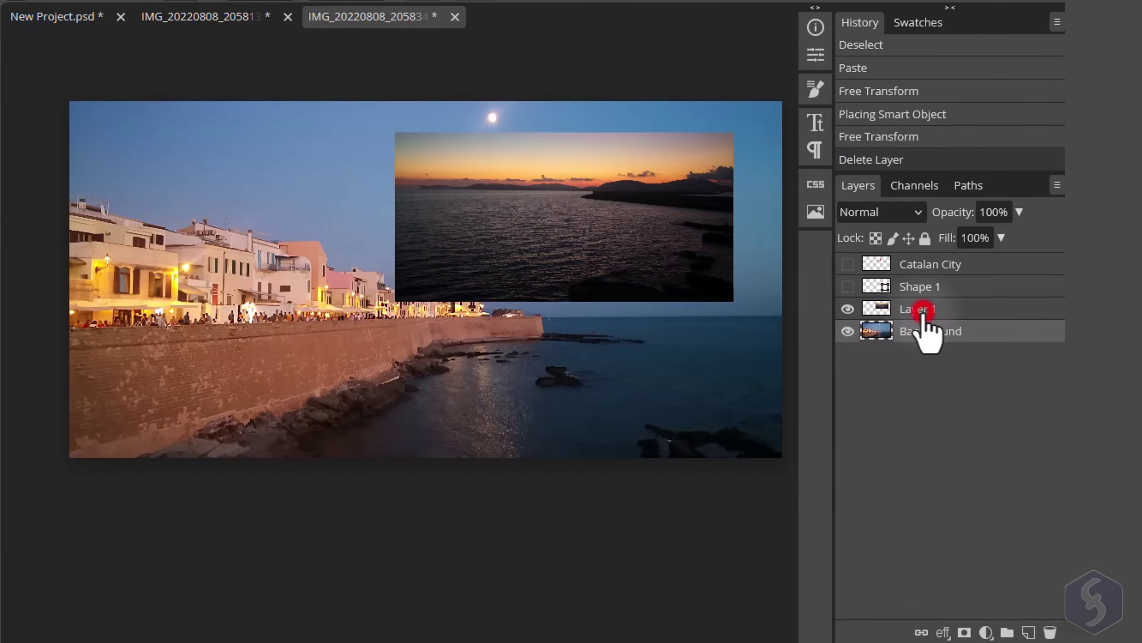
pyautogui.click(985, 373)
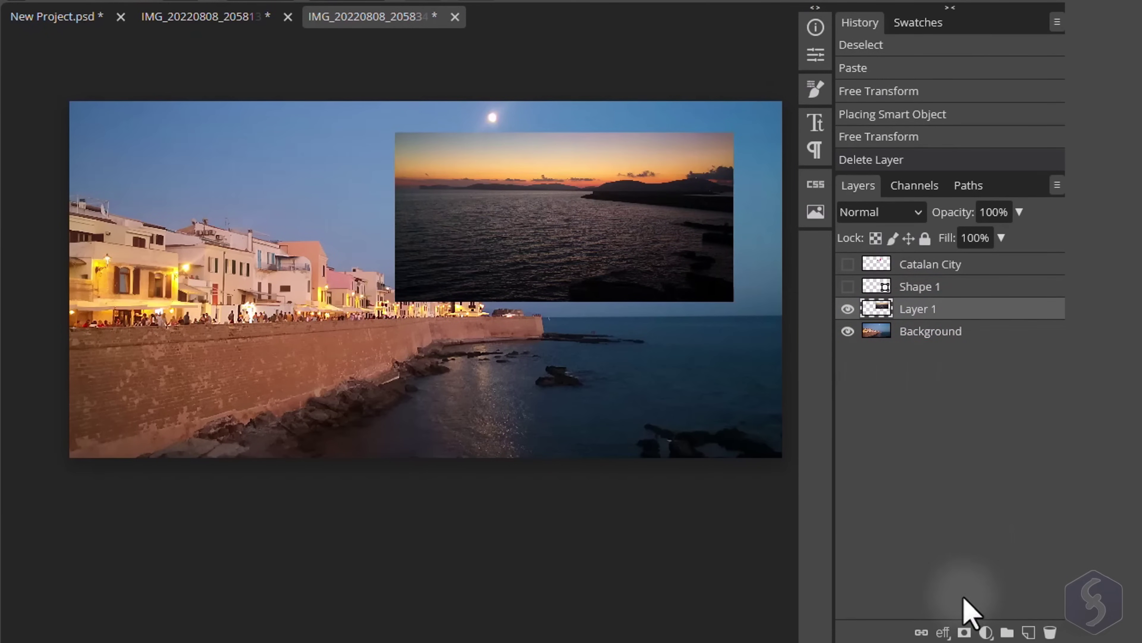
# Step: Open Blending Options for the sunset layer and add a thickened stroke outline
pyautogui.click(944, 633)
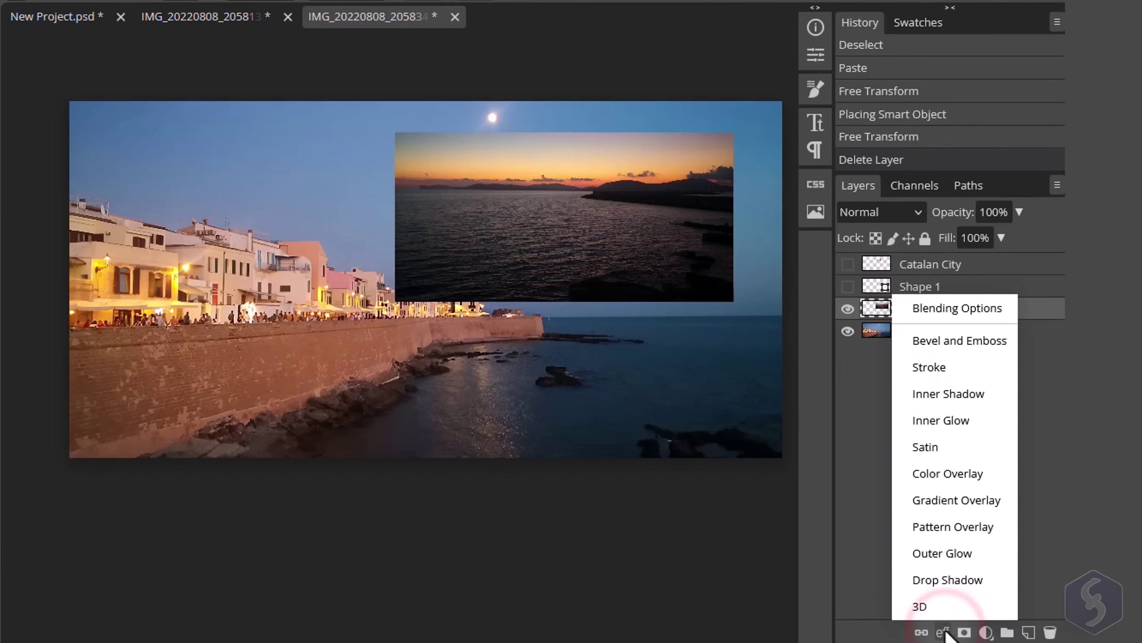
pyautogui.click(950, 311)
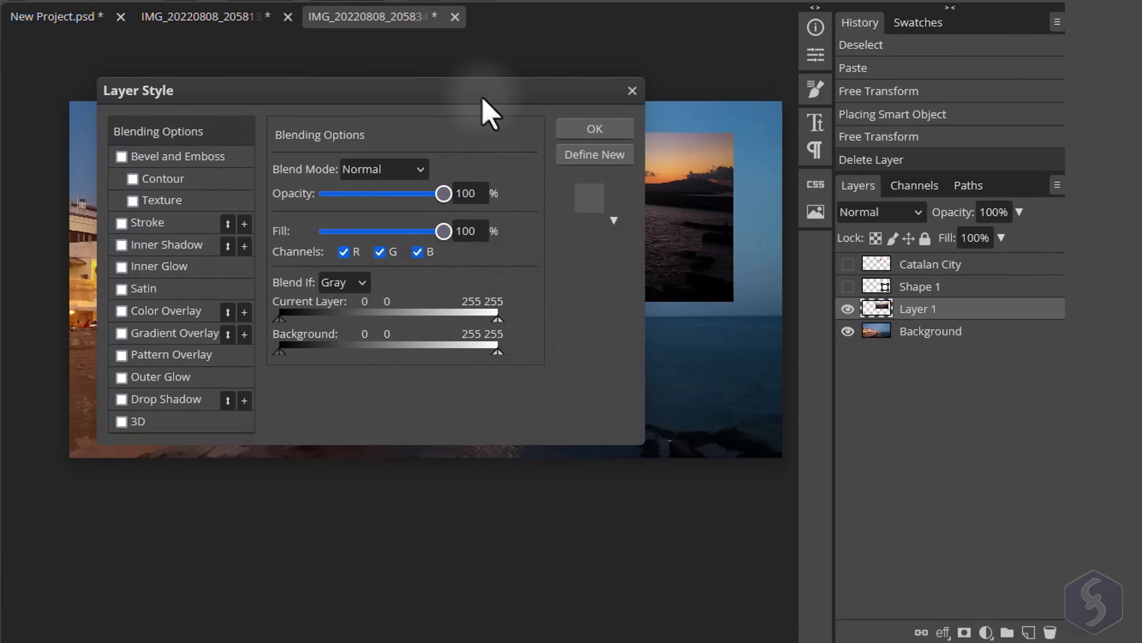
pyautogui.moveTo(485, 94); pyautogui.dragTo(975, 243)
pyautogui.click(613, 372)
pyautogui.click(647, 375)
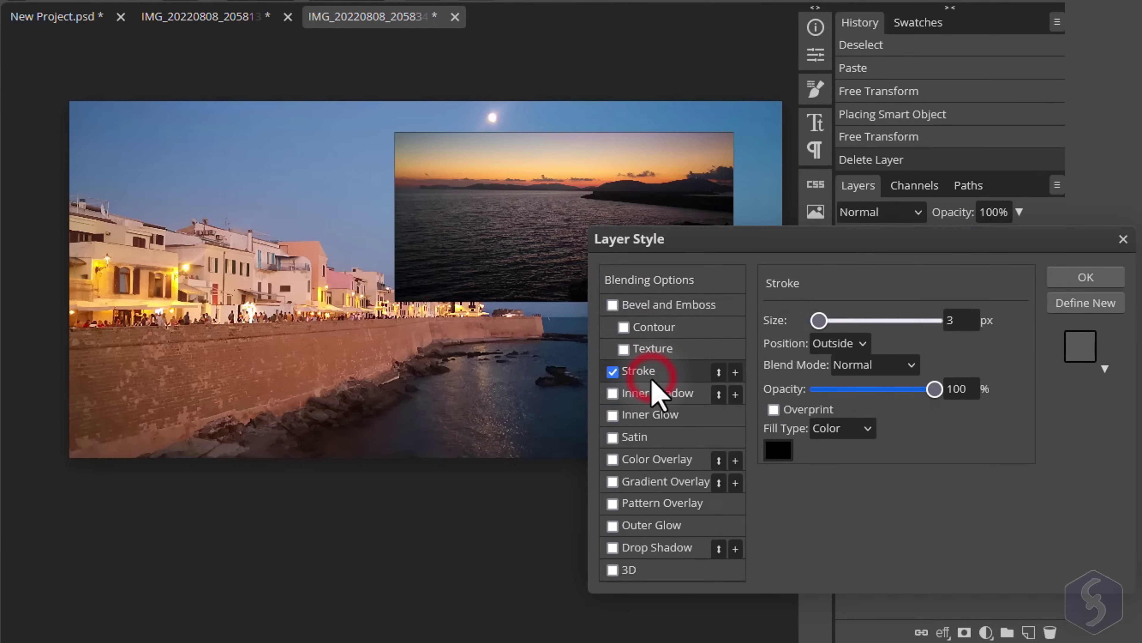
pyautogui.moveTo(832, 320); pyautogui.dragTo(849, 327)
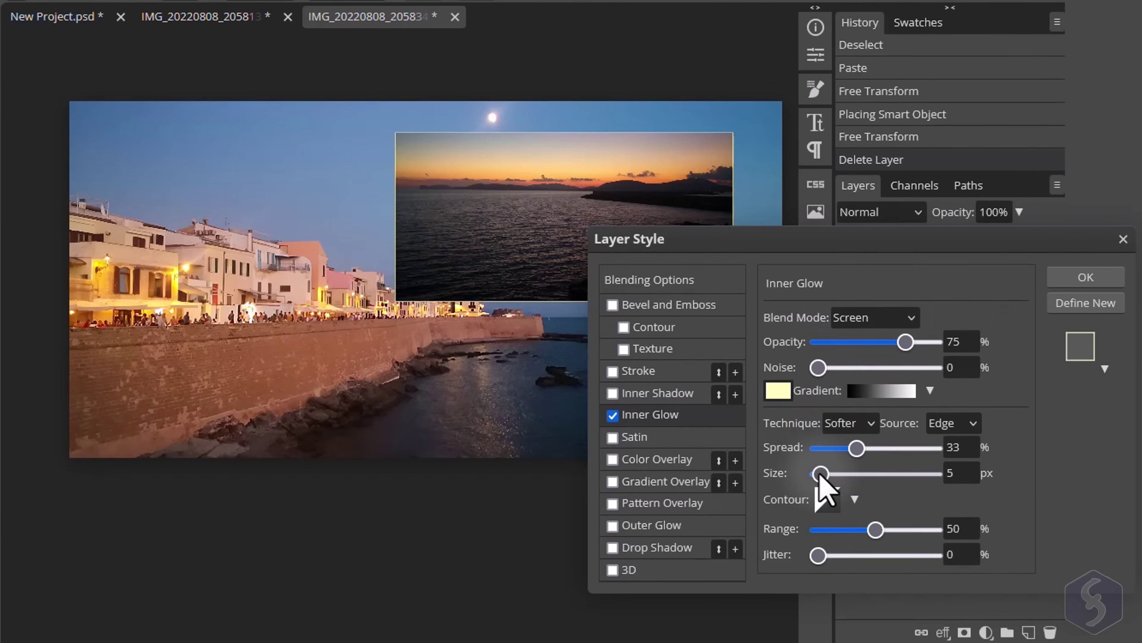
# Step: Try an inner glow, then enlarge the outer glow (Spread 27, Size 75) and adjust brightness and contrast
pyautogui.click(820, 473)
pyautogui.moveTo(851, 476)
pyautogui.mouseDown()
pyautogui.moveTo(877, 469)
pyautogui.moveTo(866, 470)
pyautogui.mouseUp()
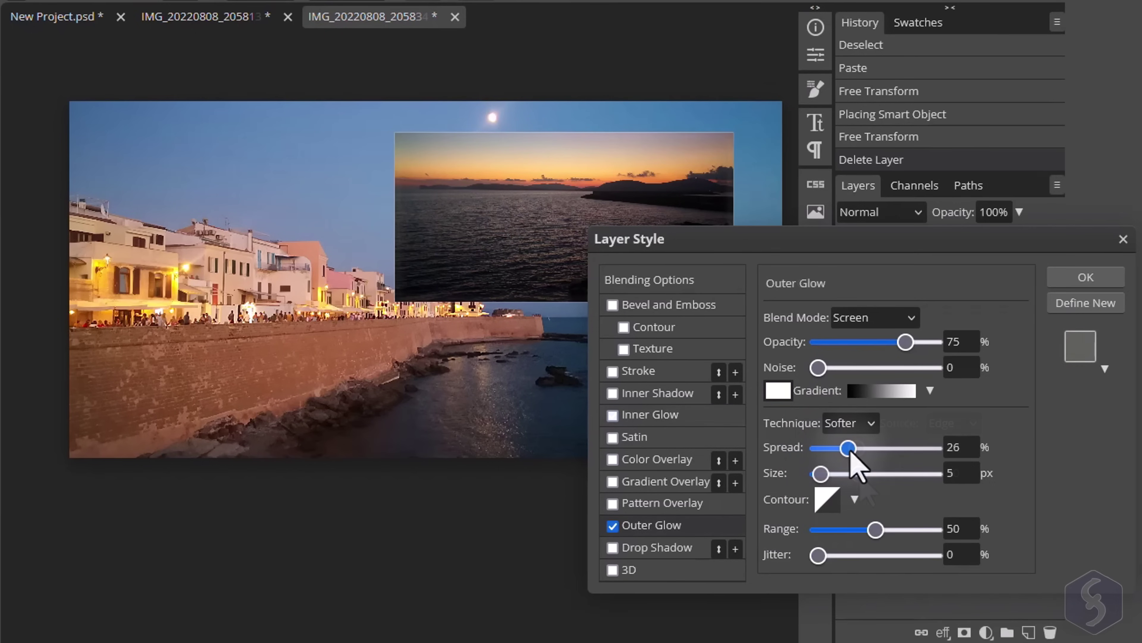
pyautogui.moveTo(850, 450); pyautogui.dragTo(873, 477)
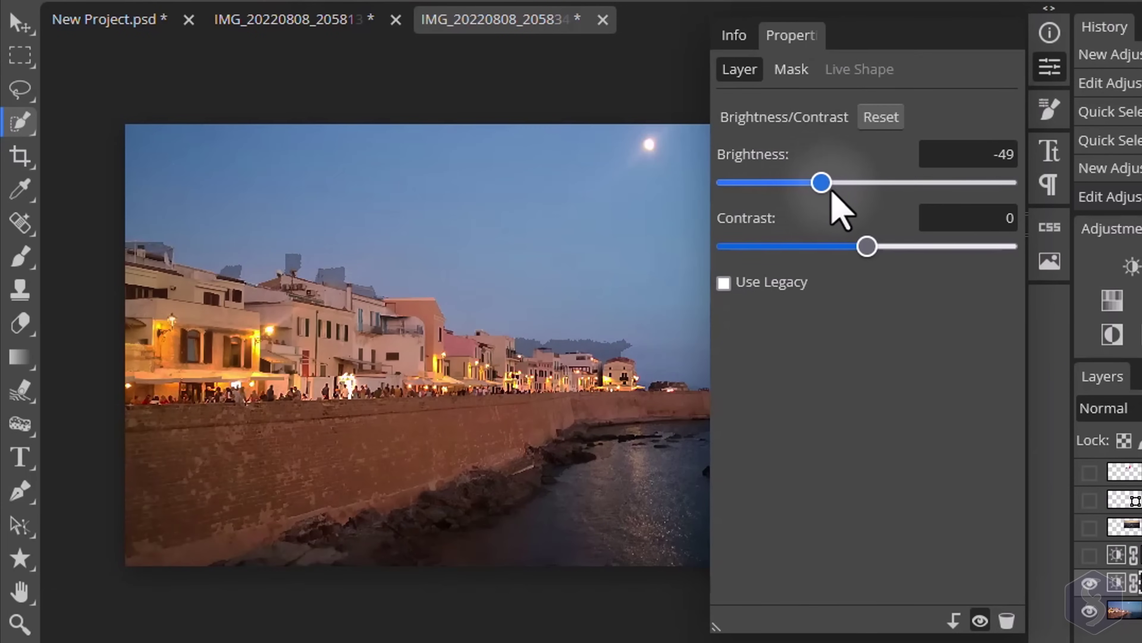
pyautogui.moveTo(831, 192)
pyautogui.mouseDown()
pyautogui.moveTo(879, 193)
pyautogui.moveTo(816, 193)
pyautogui.mouseUp()
pyautogui.moveTo(868, 255); pyautogui.dragTo(907, 257)
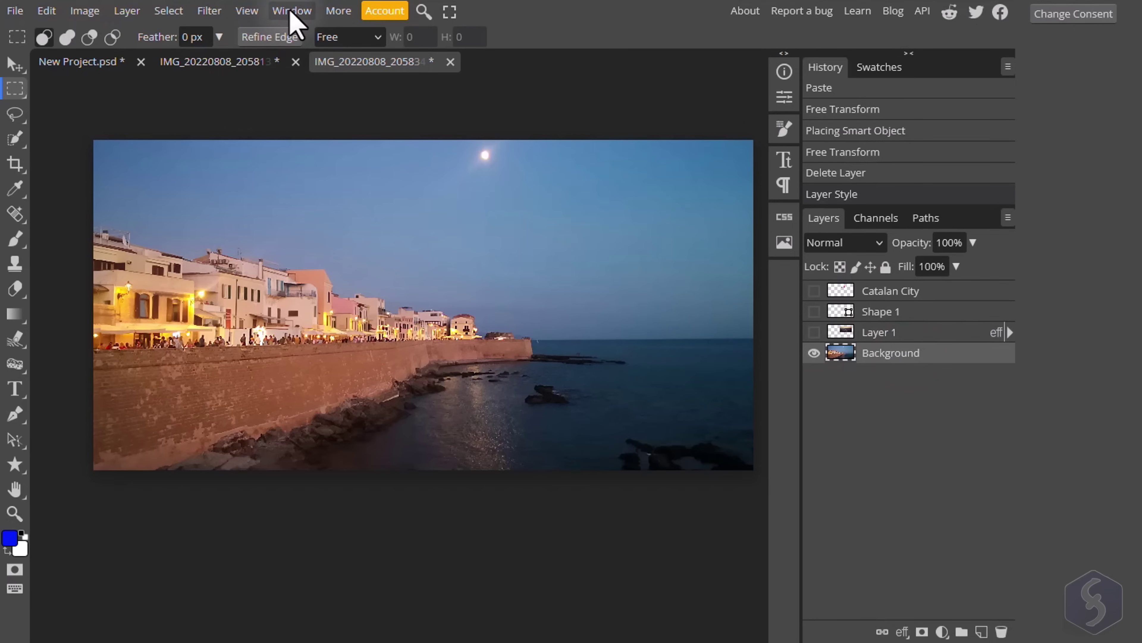
# Step: Add a Brightness/Contrast adjustment layer via Window > Adjustments with brightness -50 and raised contrast
pyautogui.click(290, 12)
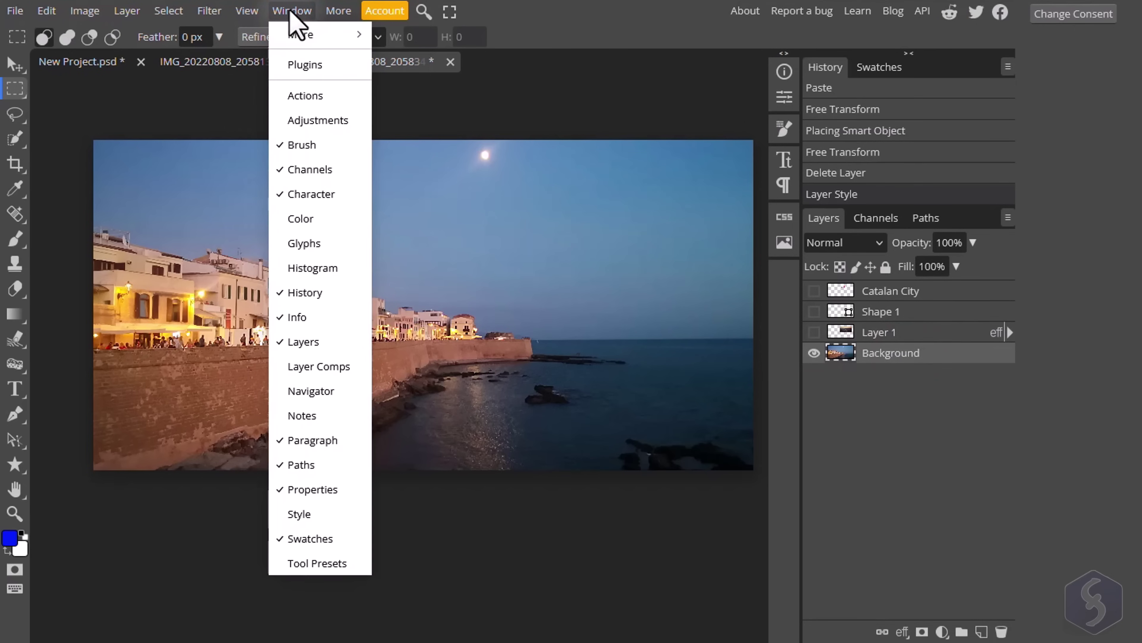
pyautogui.click(320, 121)
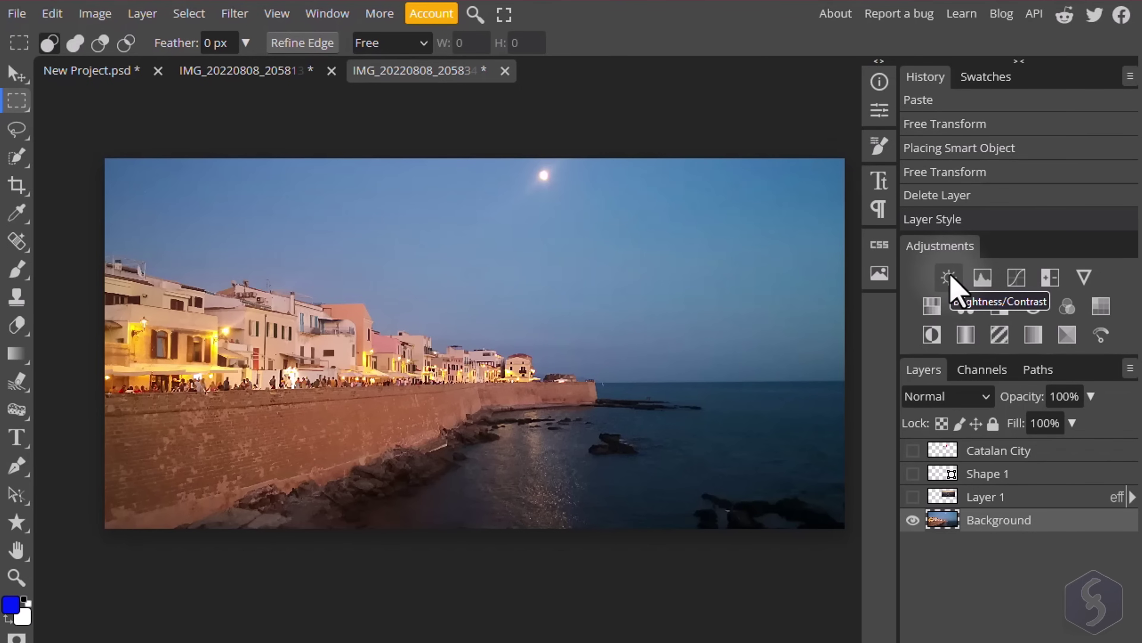
pyautogui.click(949, 276)
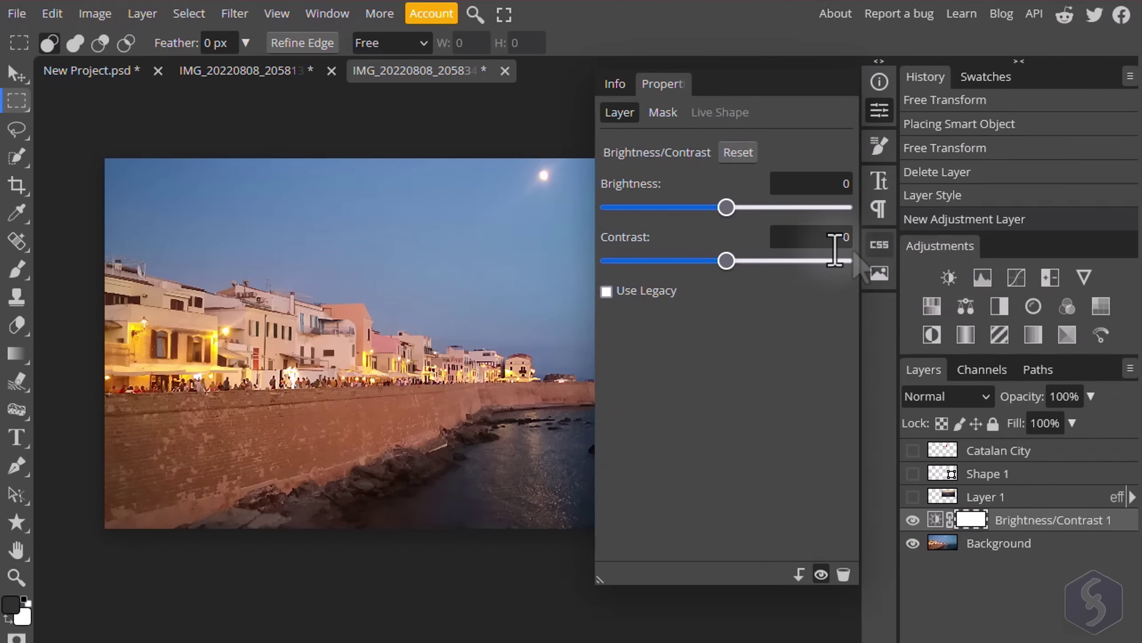
pyautogui.click(727, 207)
pyautogui.moveTo(722, 215); pyautogui.dragTo(686, 213)
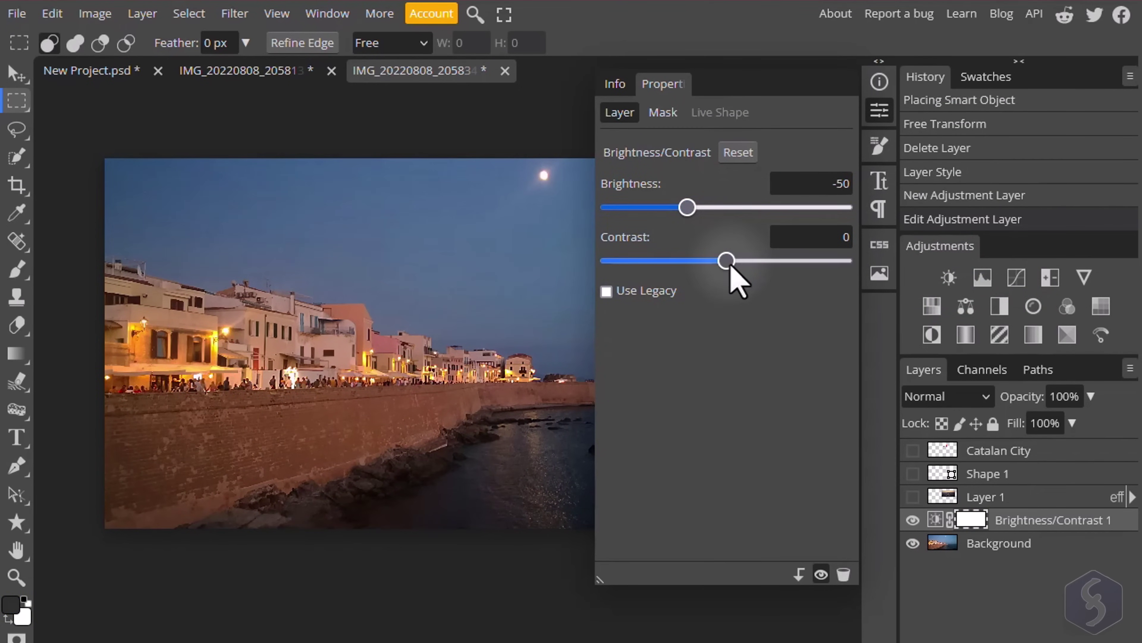
pyautogui.moveTo(728, 261); pyautogui.dragTo(791, 266)
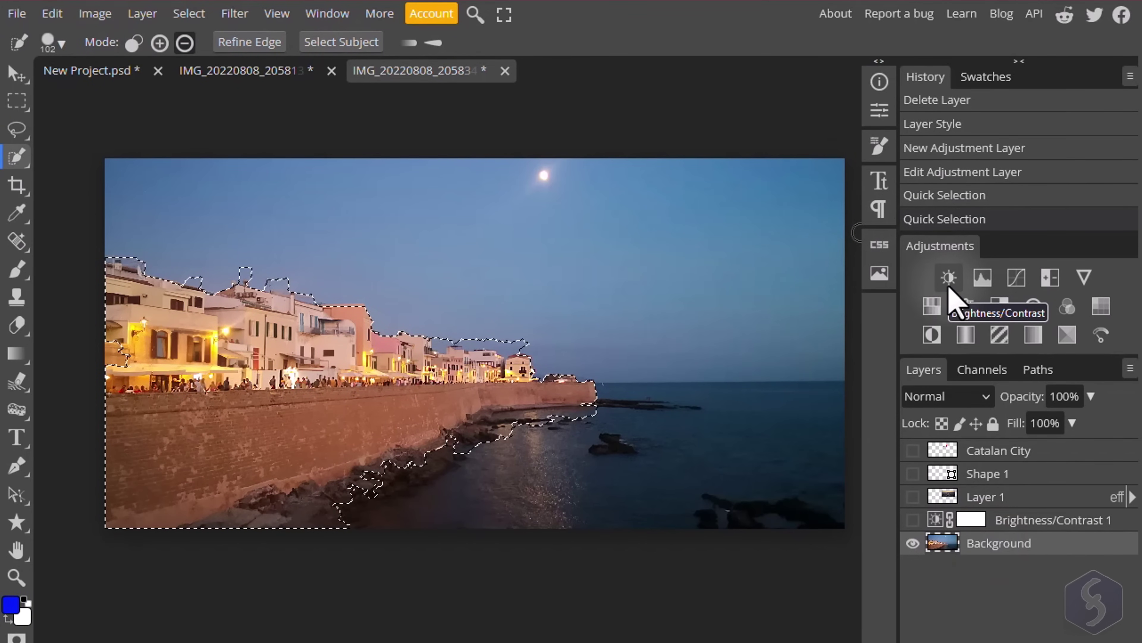
# Step: Add a Brightness/Contrast 2 layer masked to the selection, raise its brightness, and target its mask
pyautogui.click(949, 284)
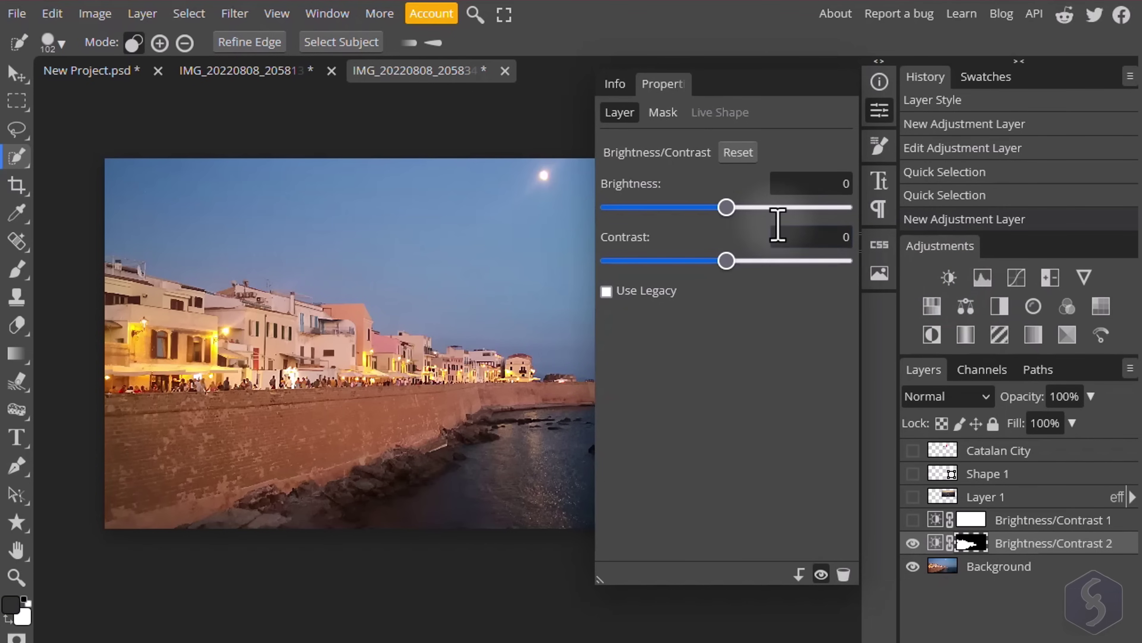
pyautogui.moveTo(773, 211); pyautogui.dragTo(737, 235)
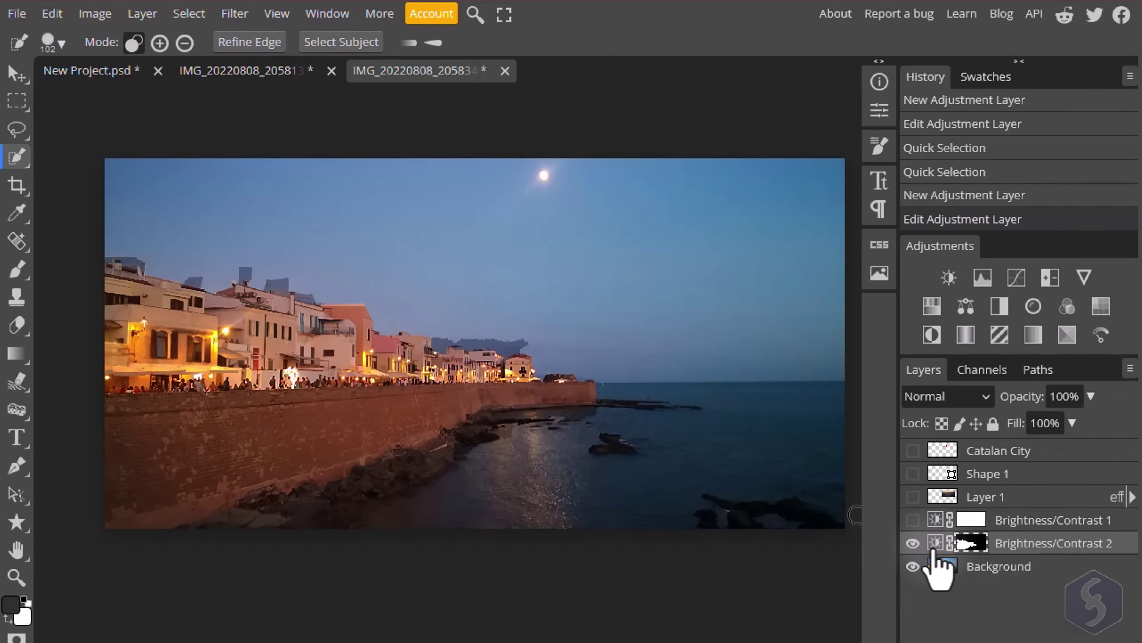
pyautogui.click(977, 547)
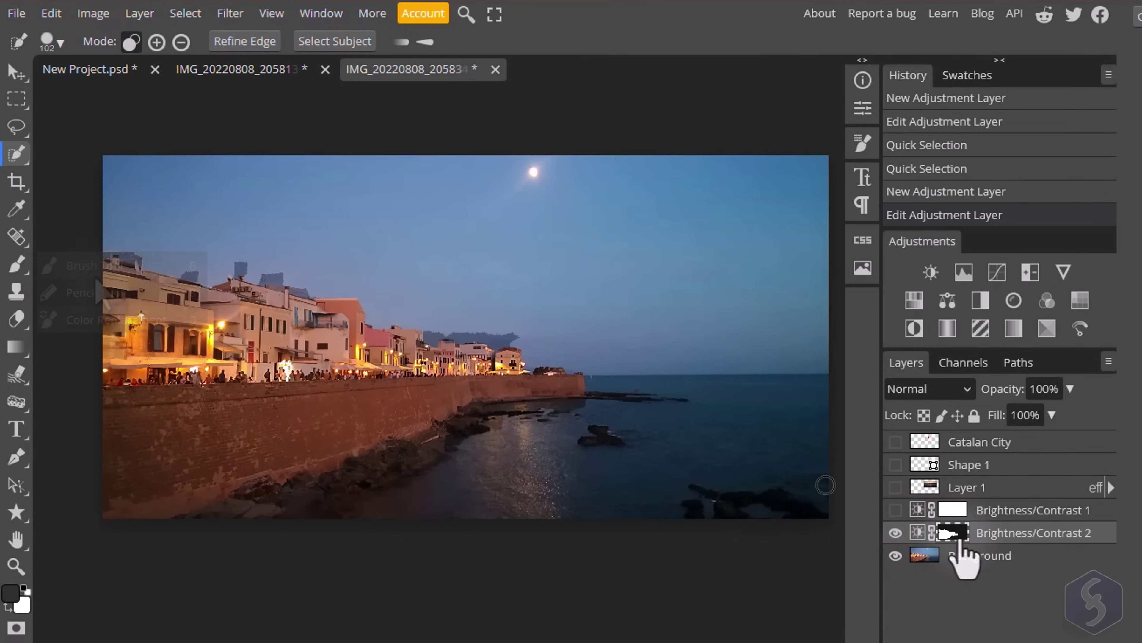
# Step: Paint a white Brush stroke onto the Brightness/Contrast 2 mask
pyautogui.rightClick(17, 265)
pyautogui.click(110, 267)
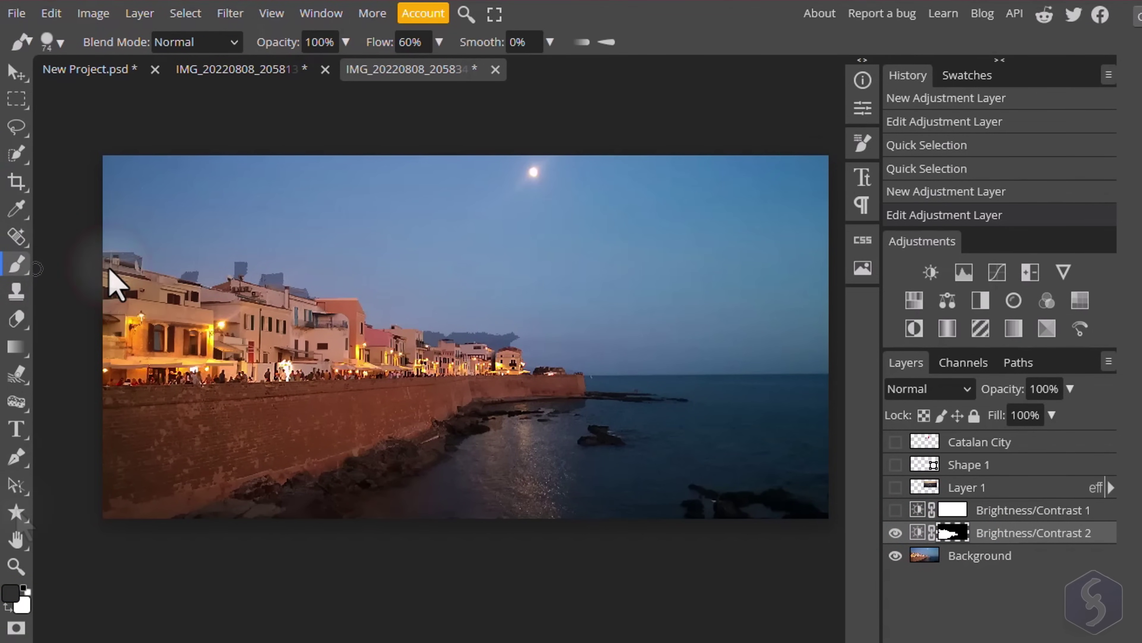
pyautogui.click(11, 593)
pyautogui.moveTo(209, 267); pyautogui.dragTo(135, 158)
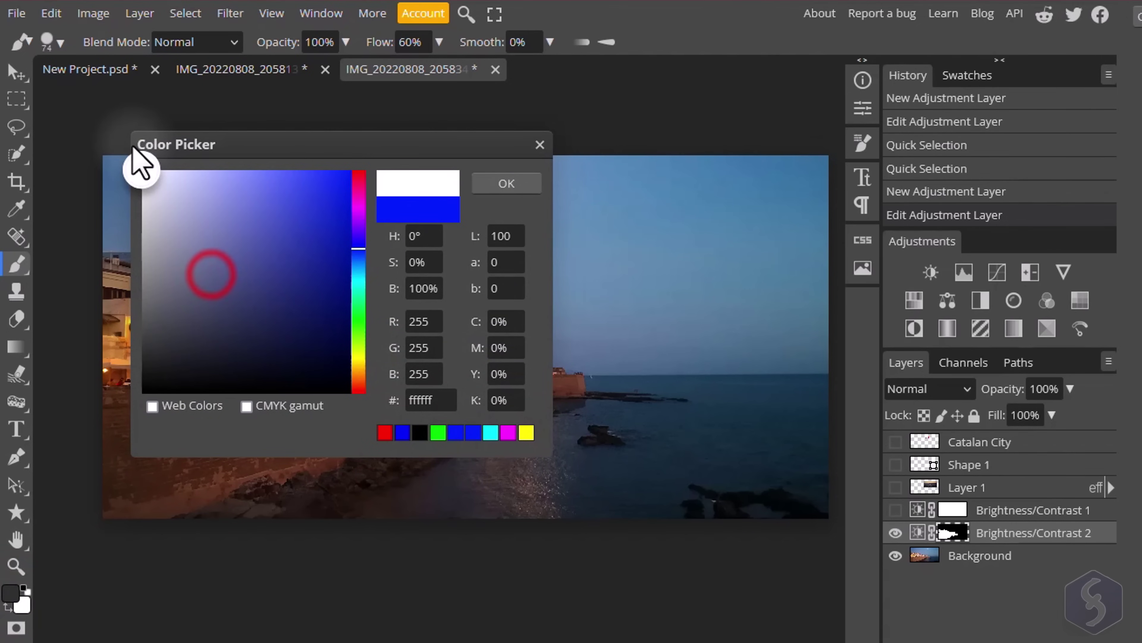
pyautogui.click(529, 185)
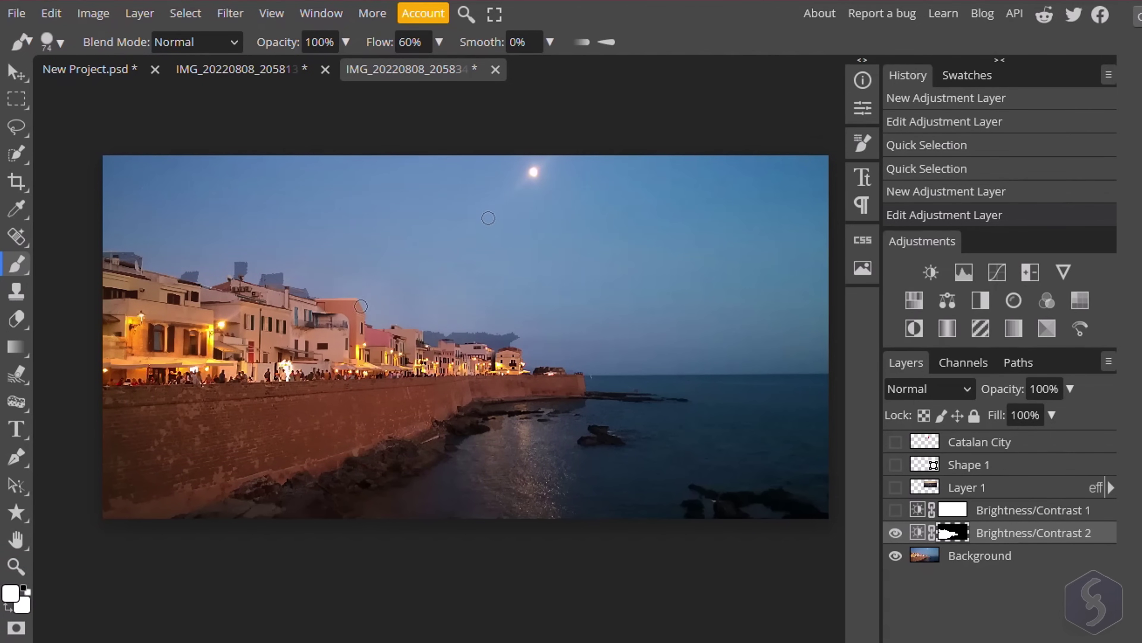
pyautogui.click(385, 321)
# Step: Paint black on the mask along the skyline above the buildings
pyautogui.click(11, 594)
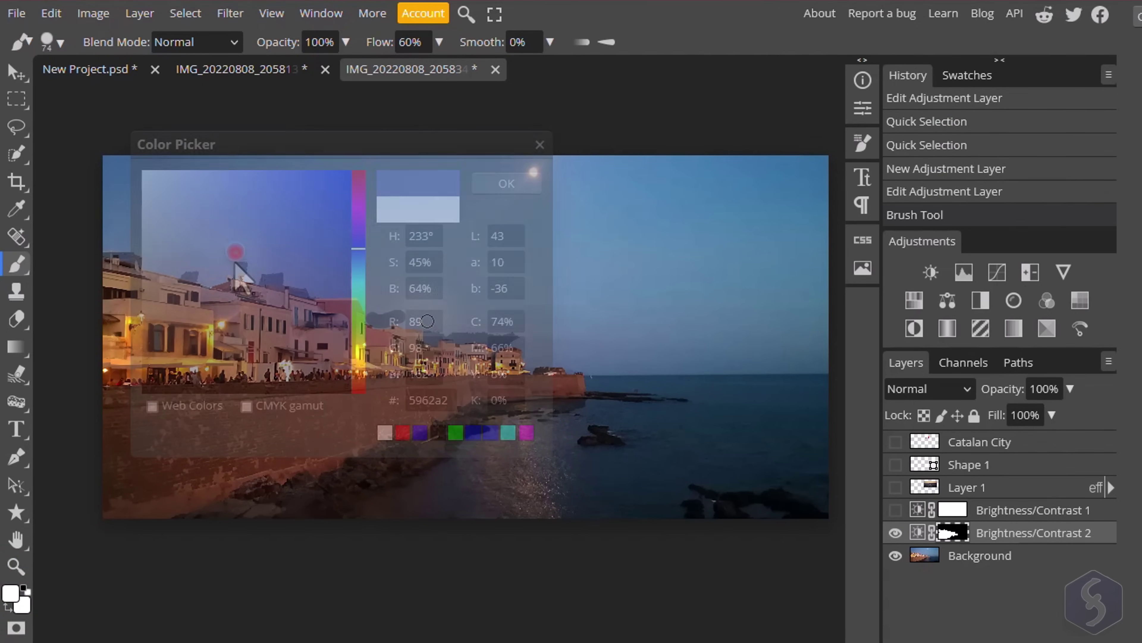
pyautogui.moveTo(237, 268); pyautogui.dragTo(142, 393)
pyautogui.click(500, 186)
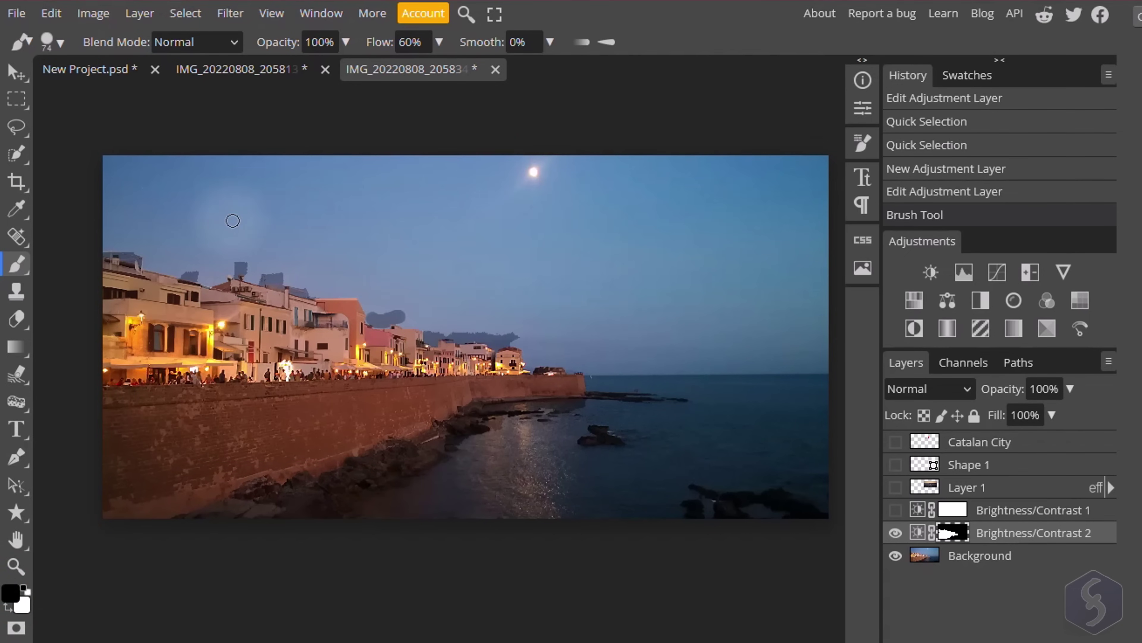
pyautogui.scroll(3, 229, 217)
pyautogui.moveTo(489, 364)
pyautogui.mouseDown()
pyautogui.moveTo(538, 374)
pyautogui.moveTo(514, 384)
pyautogui.moveTo(584, 394)
pyautogui.mouseUp()
pyautogui.moveTo(586, 396); pyautogui.dragTo(739, 421)
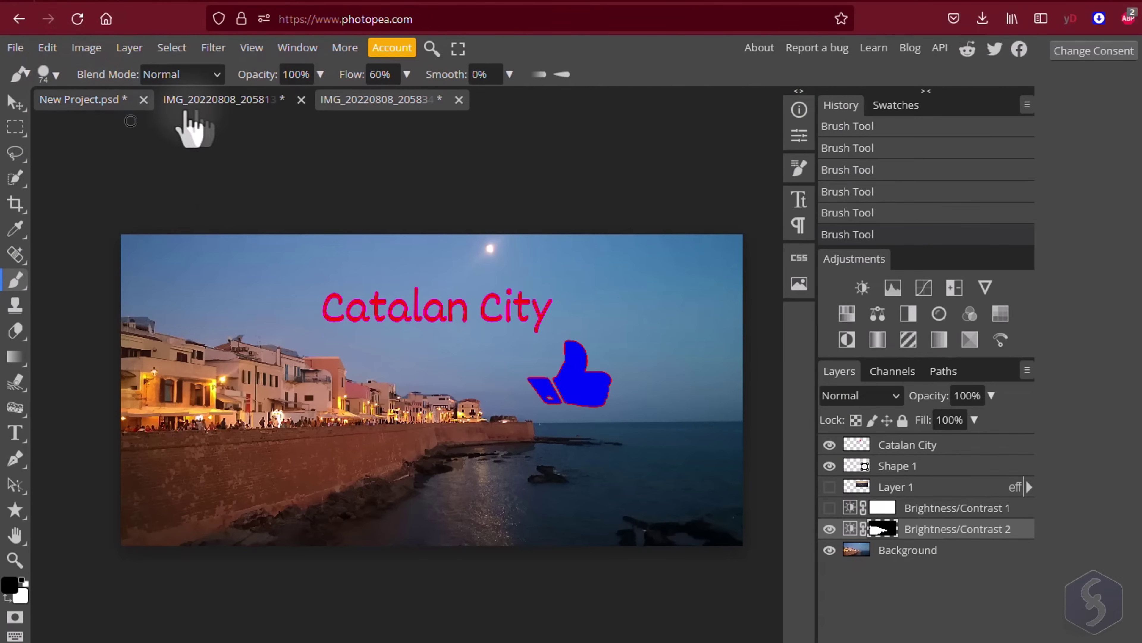
# Step: Save the seaside composite as IMG_20220808_205834.psd via File > Save as PSD
pyautogui.click(257, 106)
pyautogui.click(382, 108)
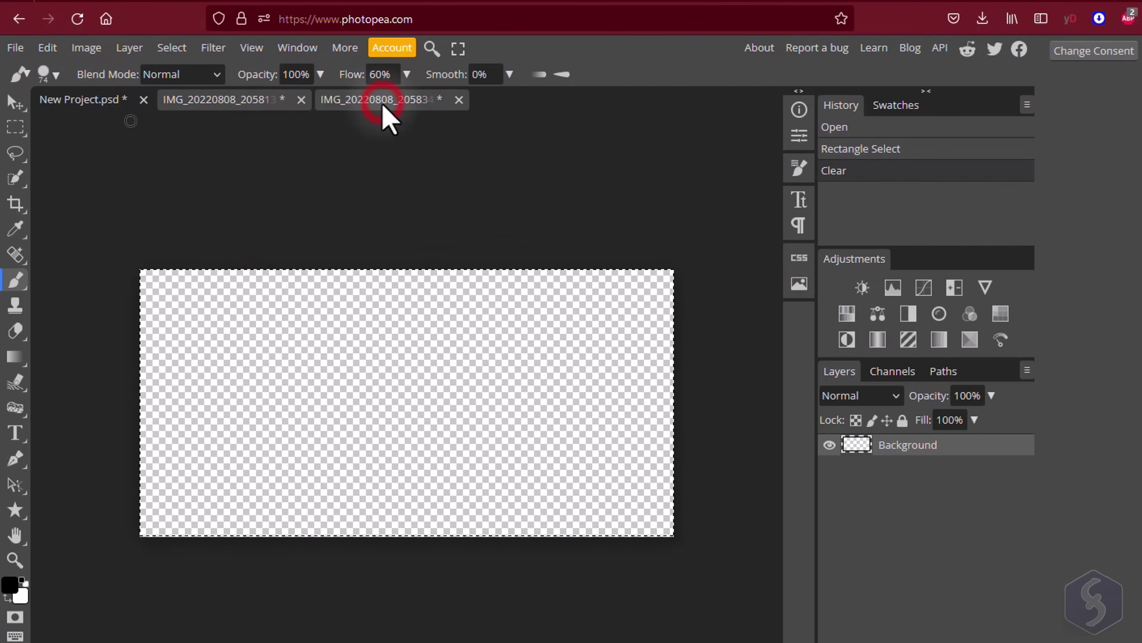
pyautogui.click(15, 47)
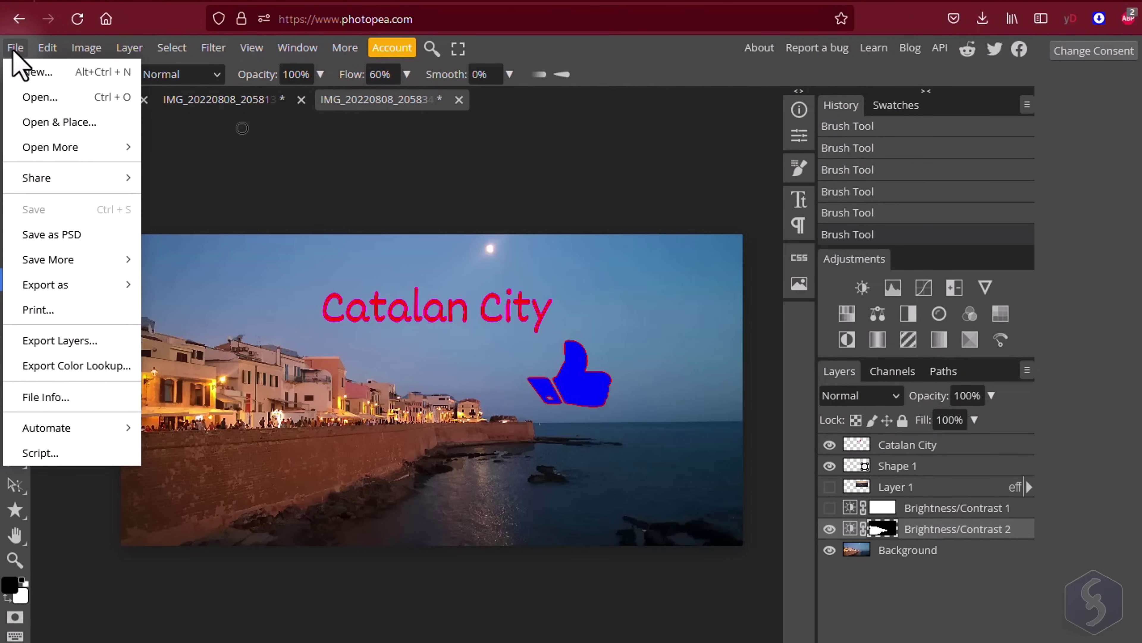
pyautogui.click(92, 237)
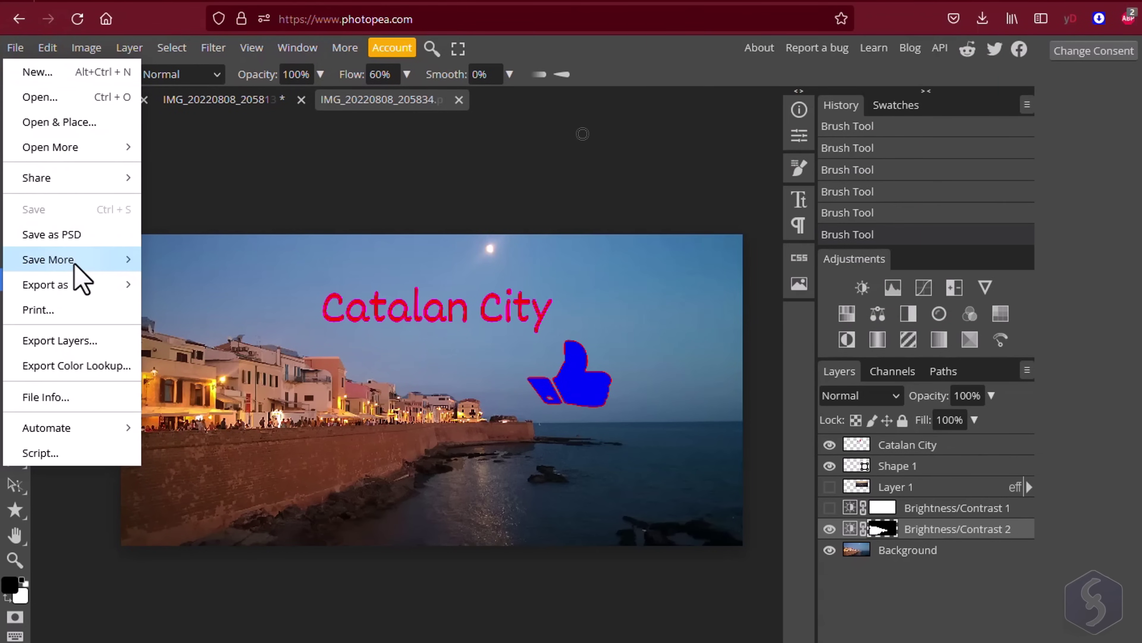
# Step: Browse the PSD to Storage options: PeaDrive, Dropbox, OneDrive and Google Drive
pyautogui.moveTo(77, 263)
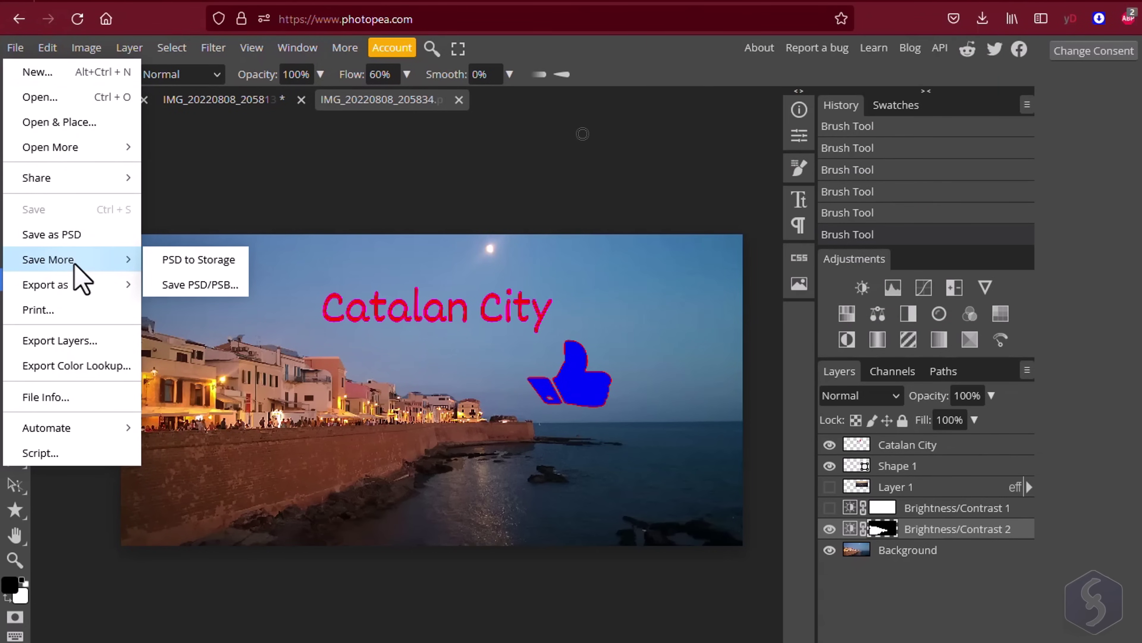
pyautogui.click(208, 261)
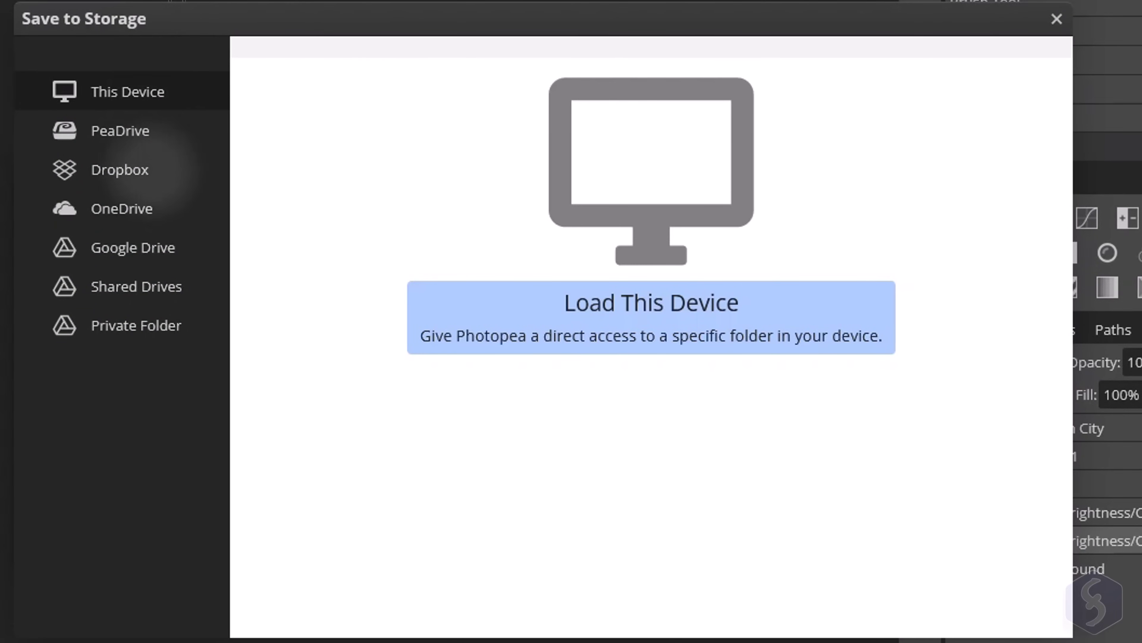
pyautogui.click(118, 136)
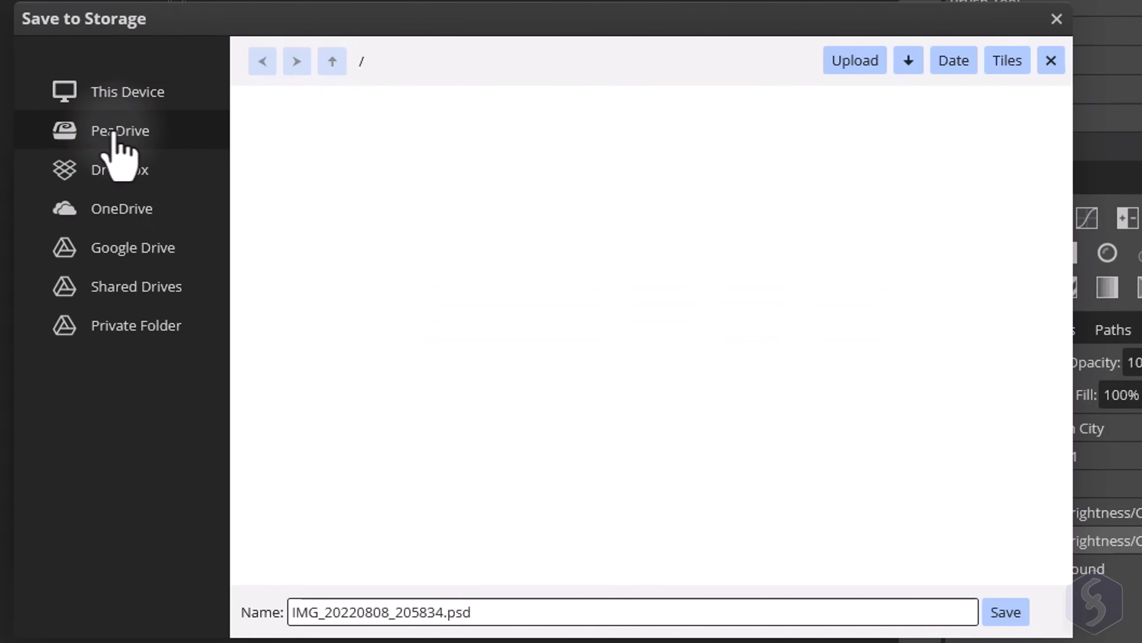
pyautogui.click(123, 171)
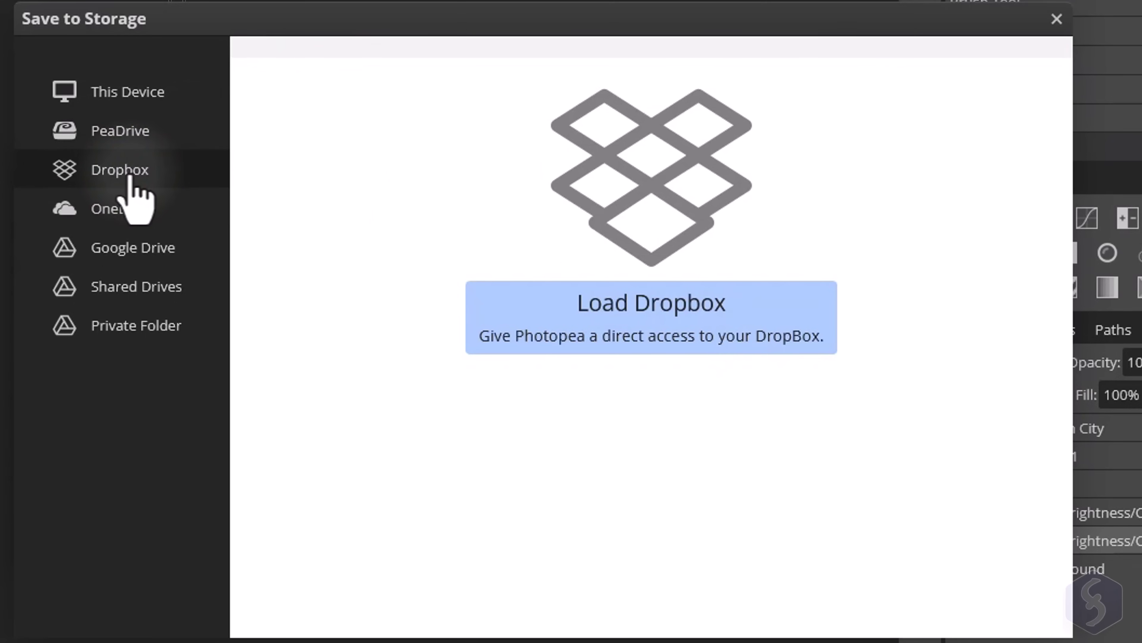
pyautogui.click(125, 209)
pyautogui.click(133, 248)
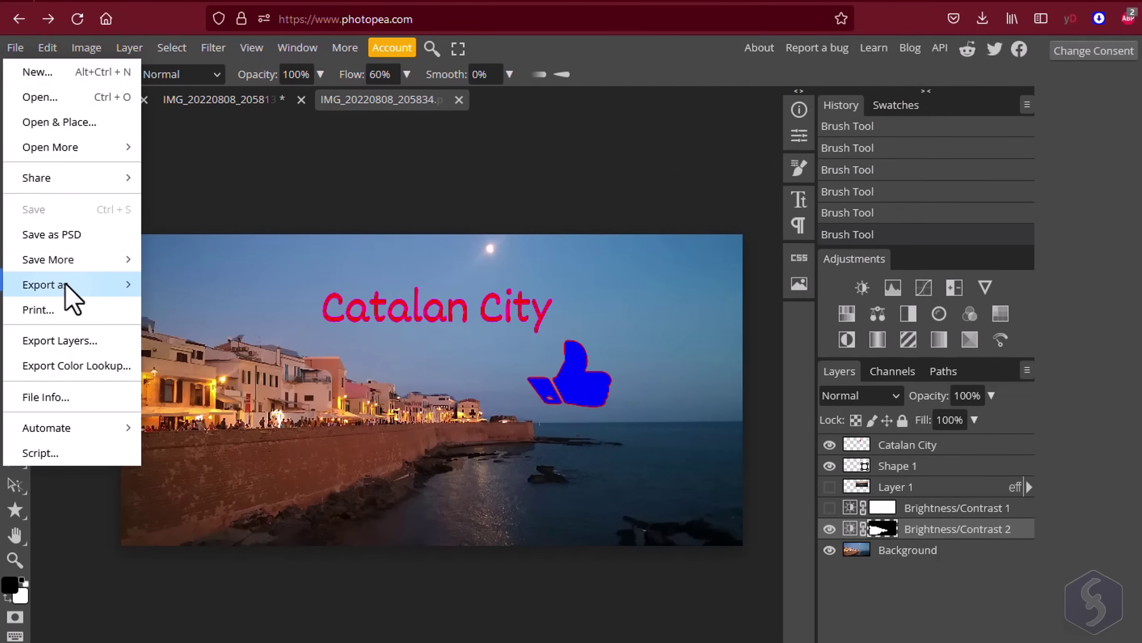
# Step: Open the PDF print export preview of the Catalan City composite at 1050 × 525 mm, 100% quality
pyautogui.moveTo(68, 292)
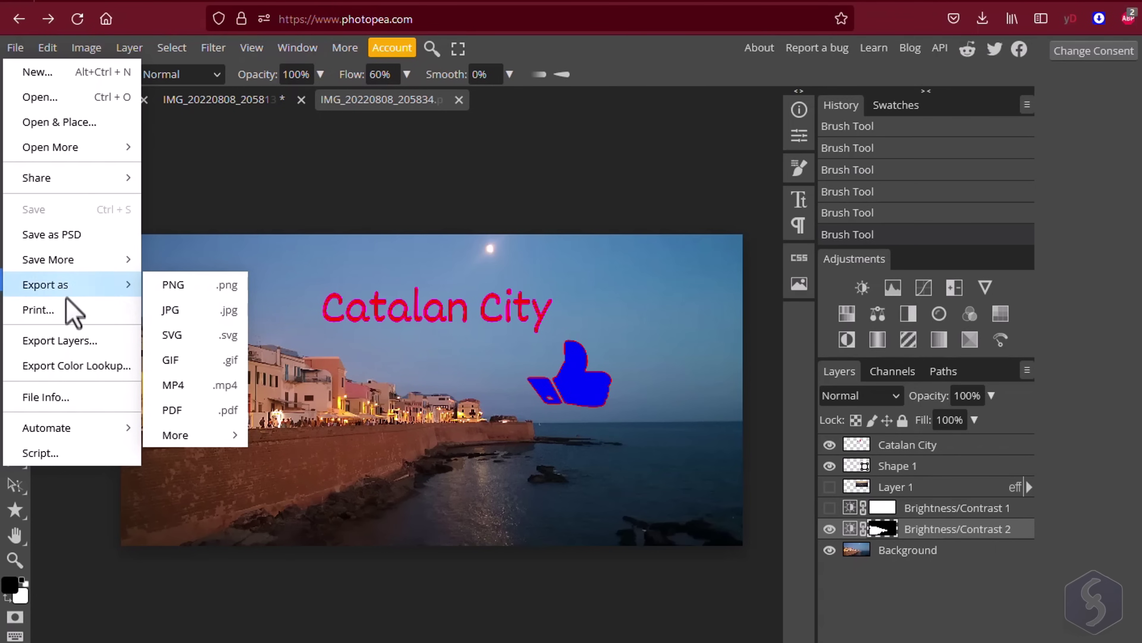
pyautogui.click(63, 311)
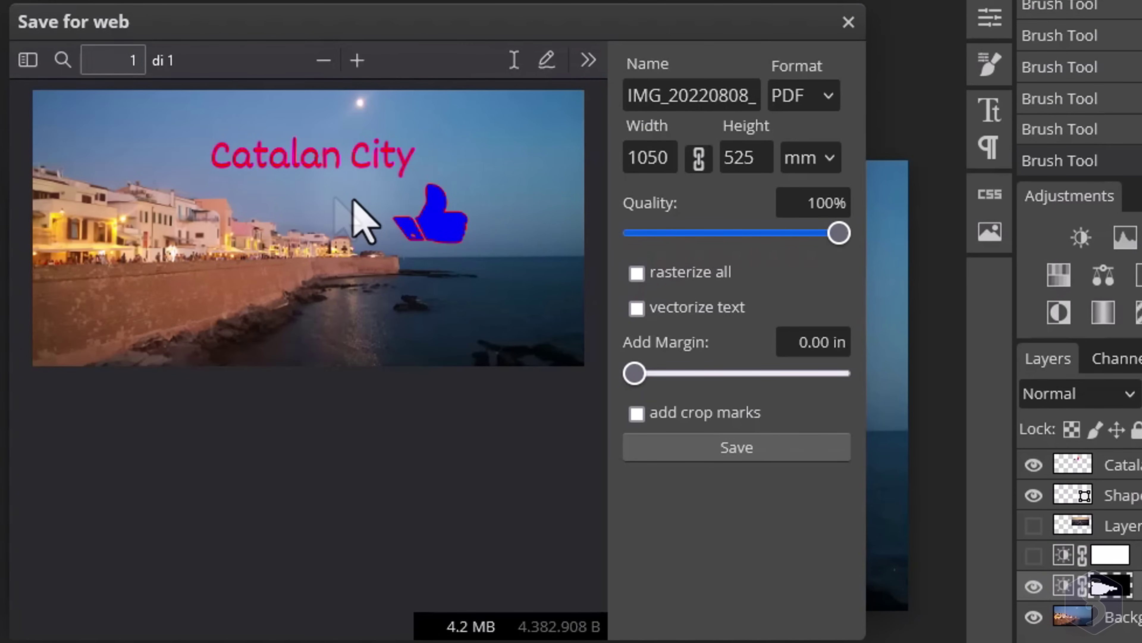
pyautogui.click(755, 106)
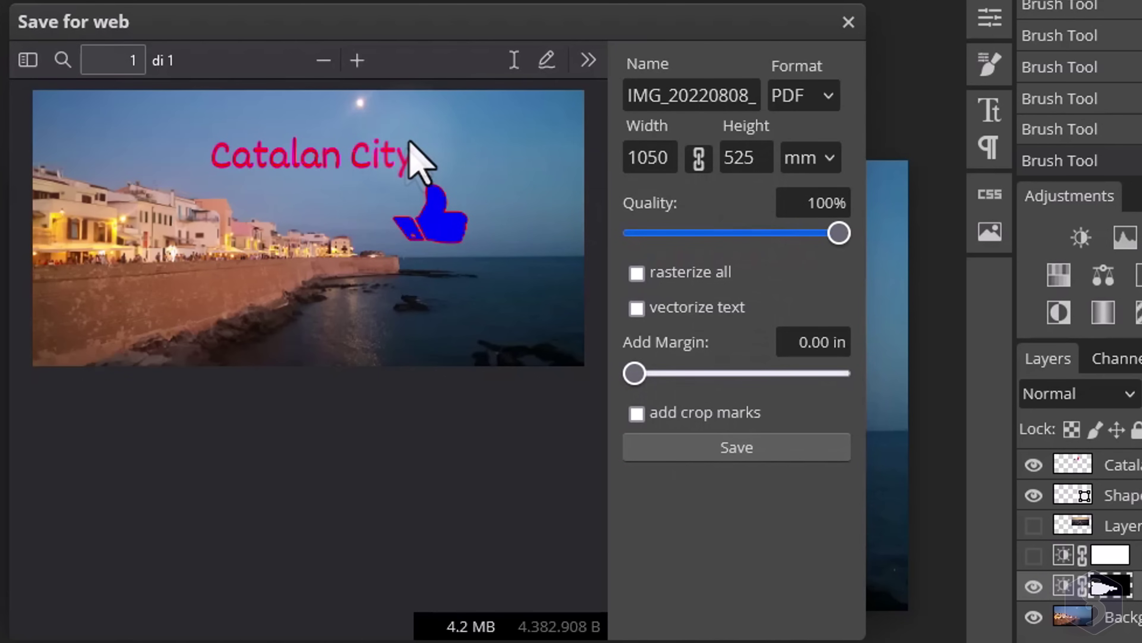
pyautogui.click(848, 22)
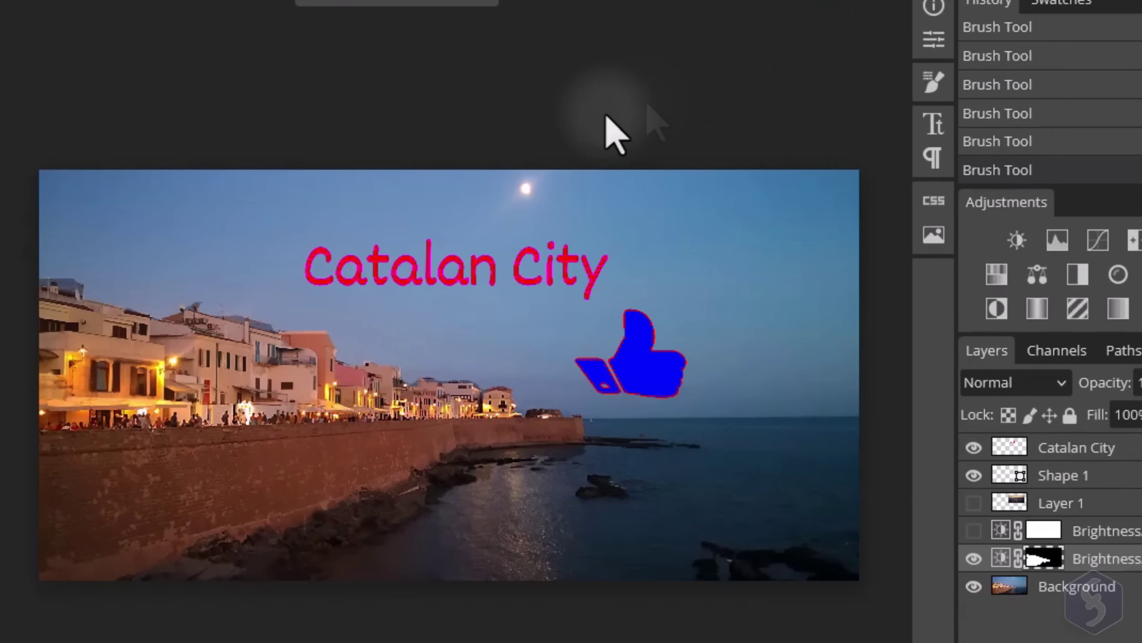